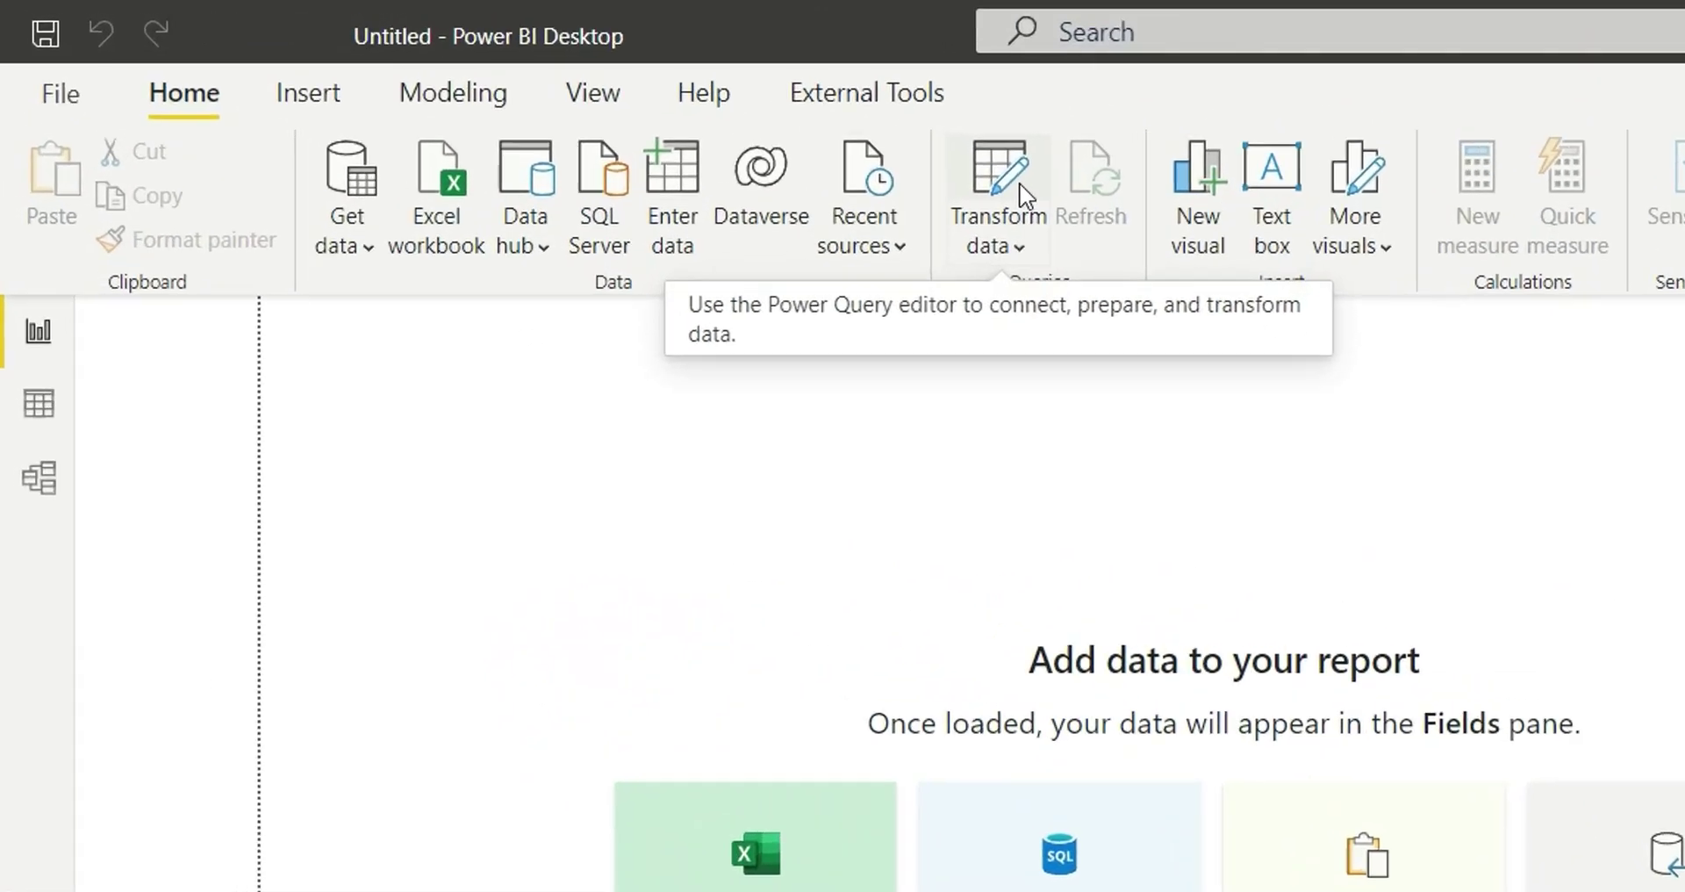
Launch the Power Query Editor from the empty Power BI Desktop report.
click(1113, 199)
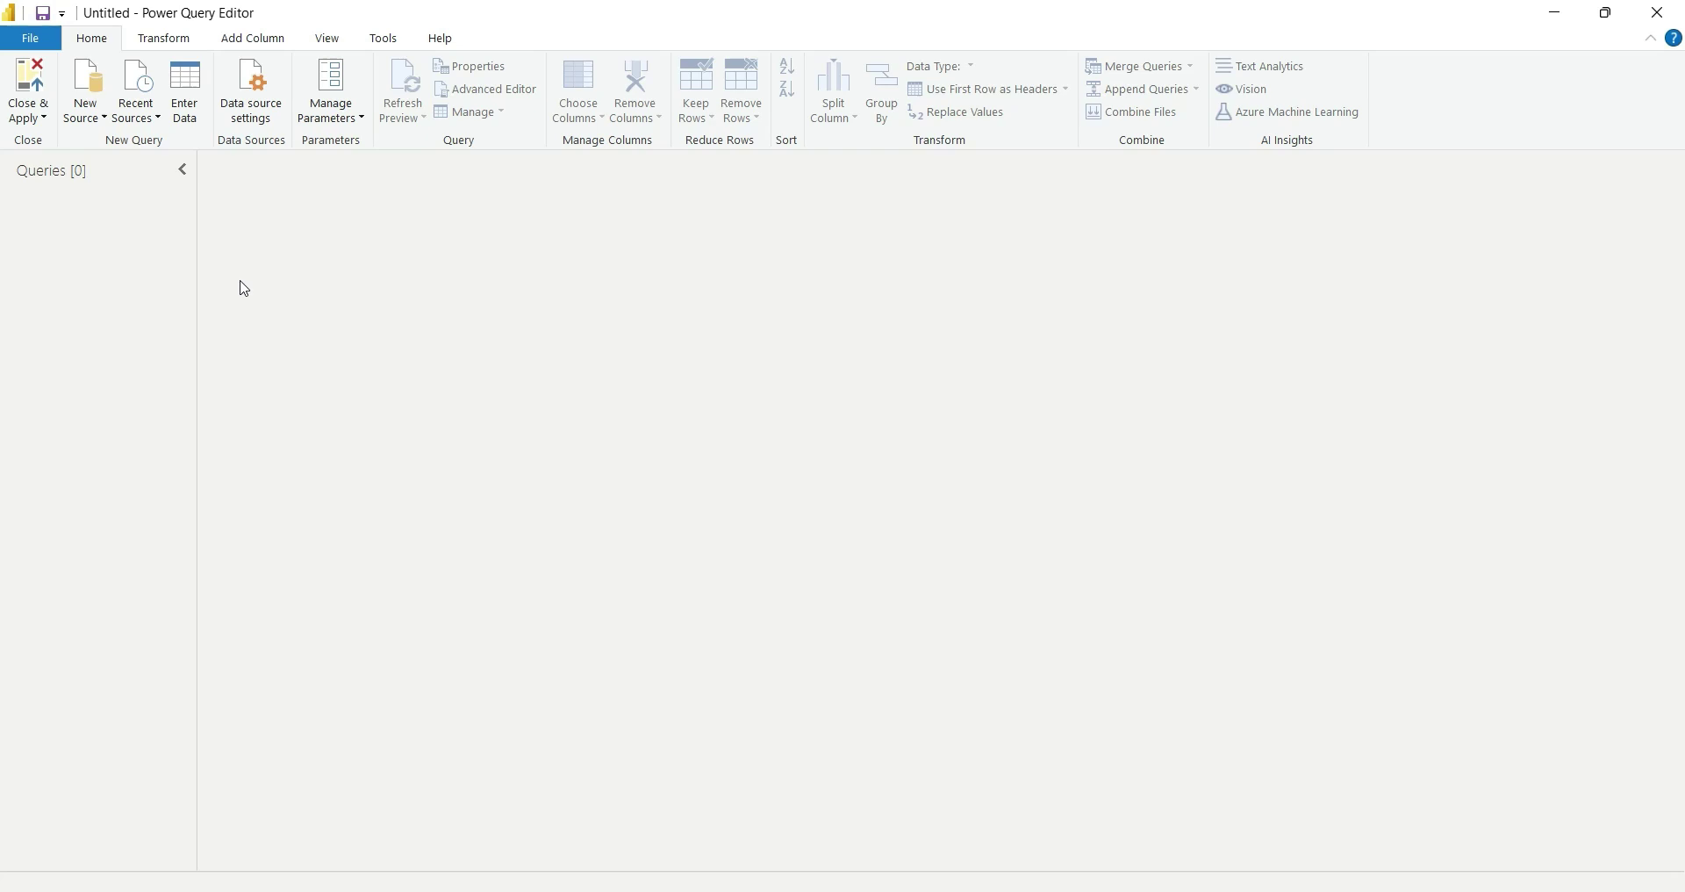
Create a Date-type parameter named StartDate with current value 2021-01-01.
click(353, 117)
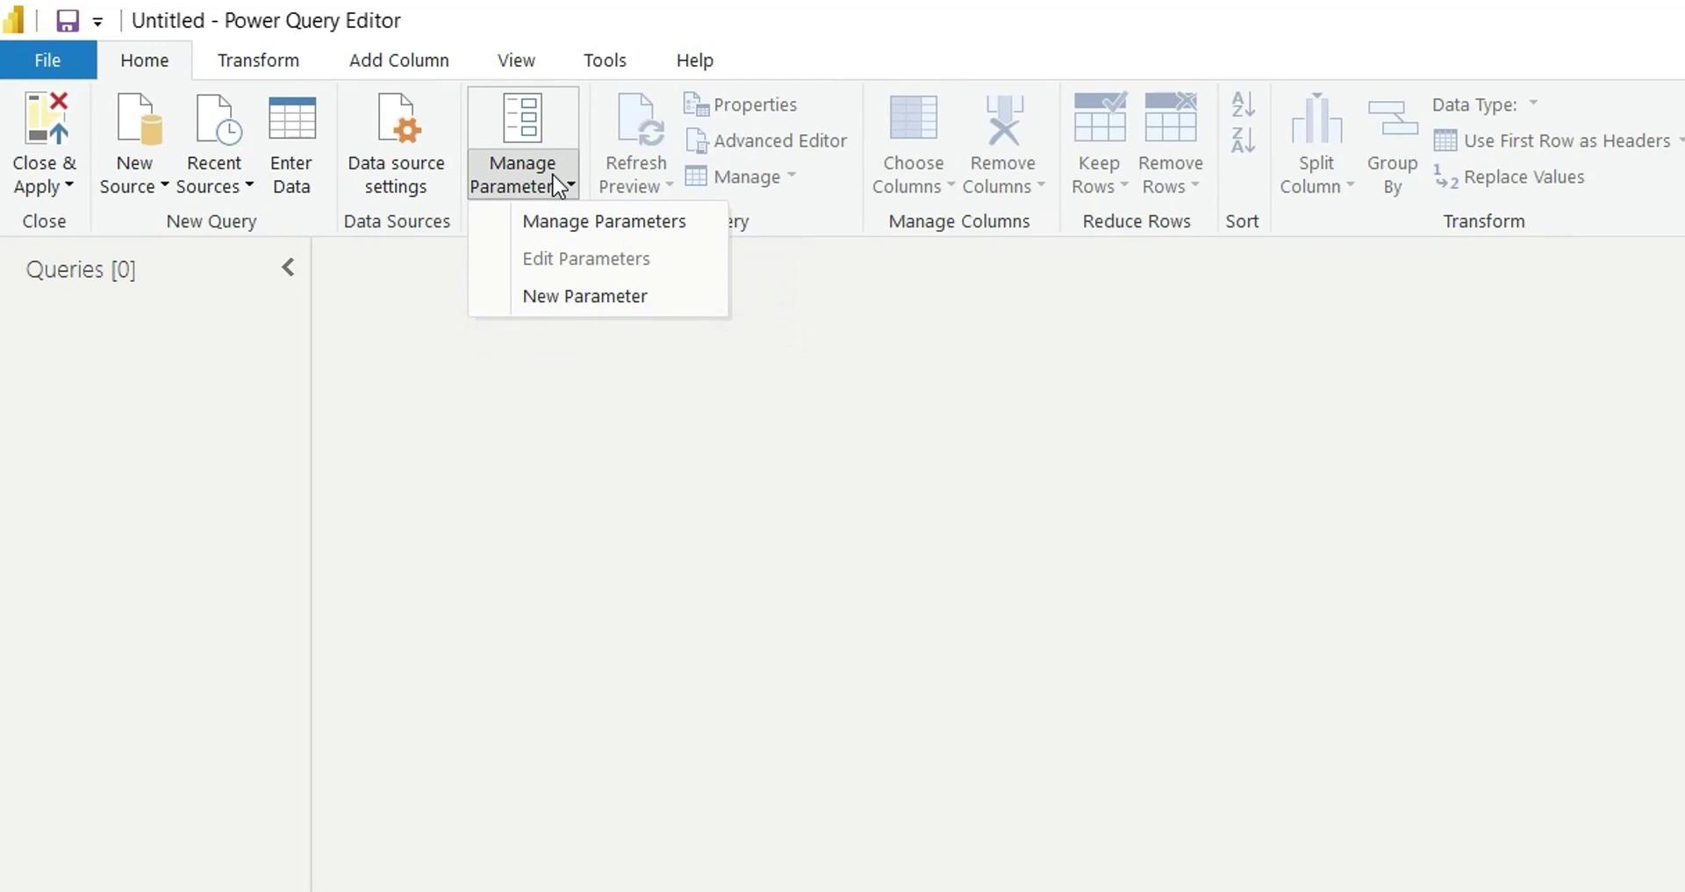
click(599, 300)
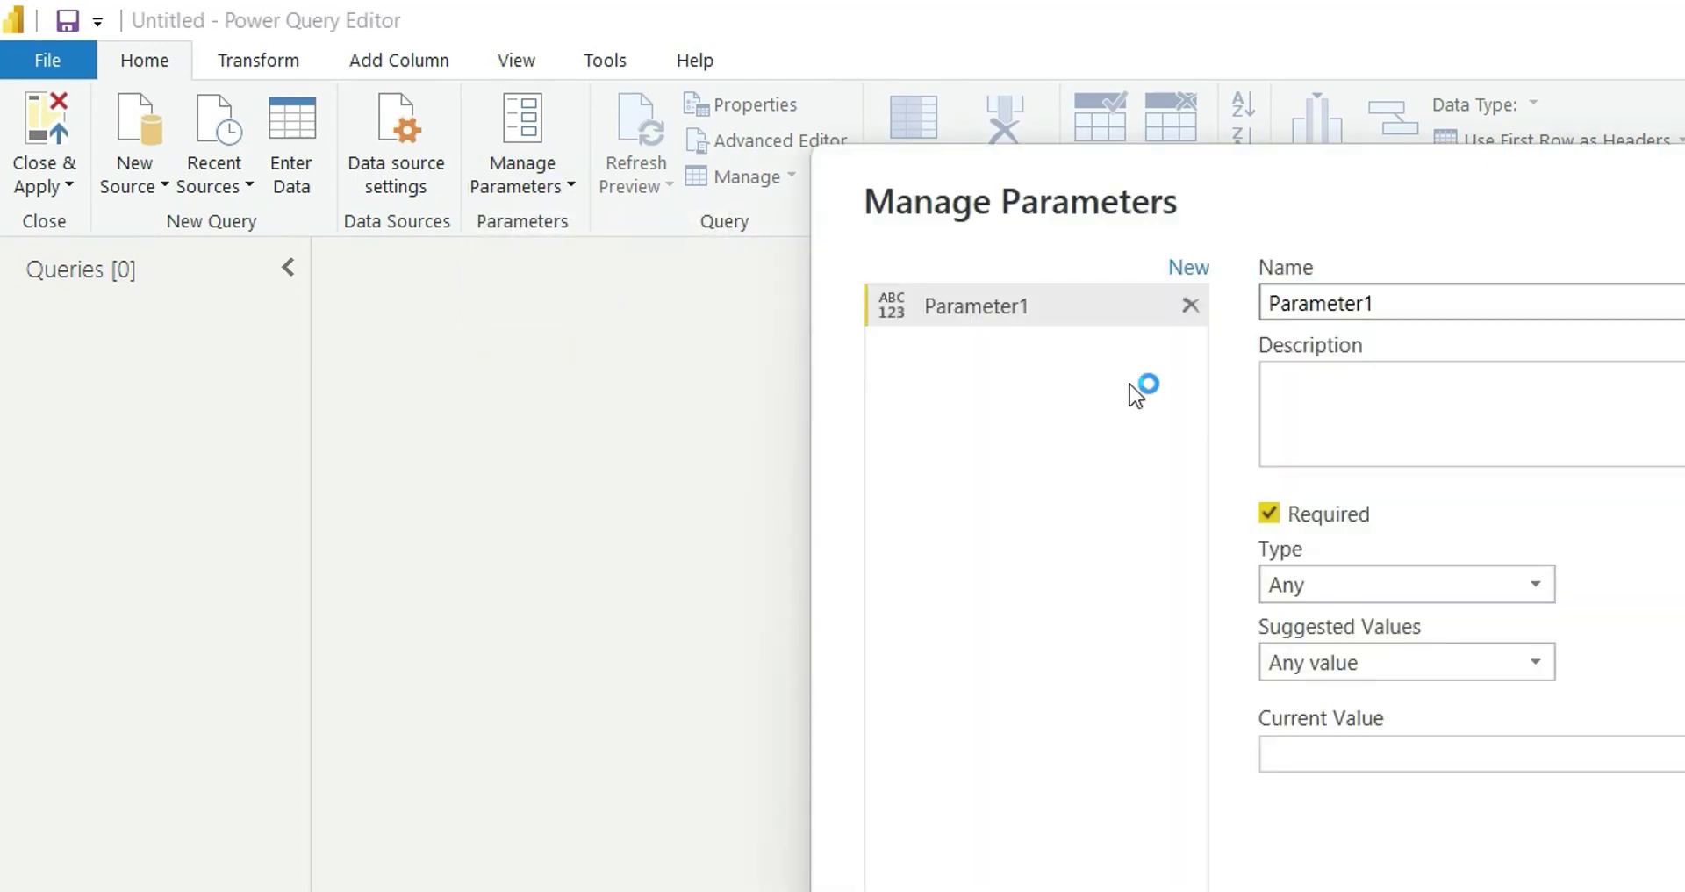
double_click(1318, 302)
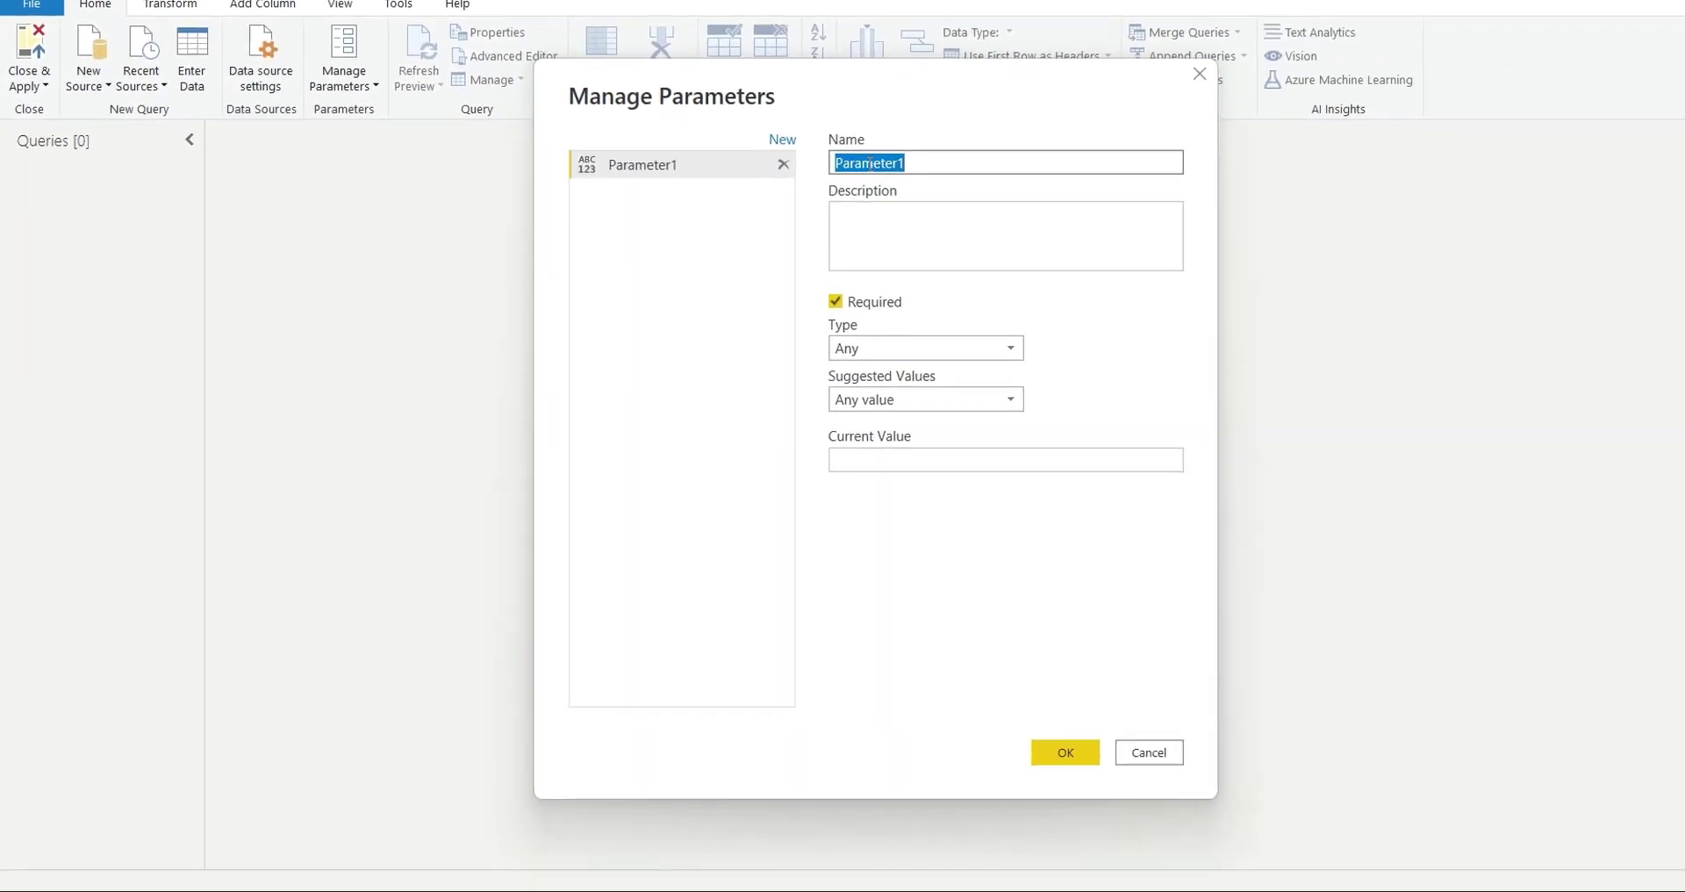
text(StartDate)
click(869, 348)
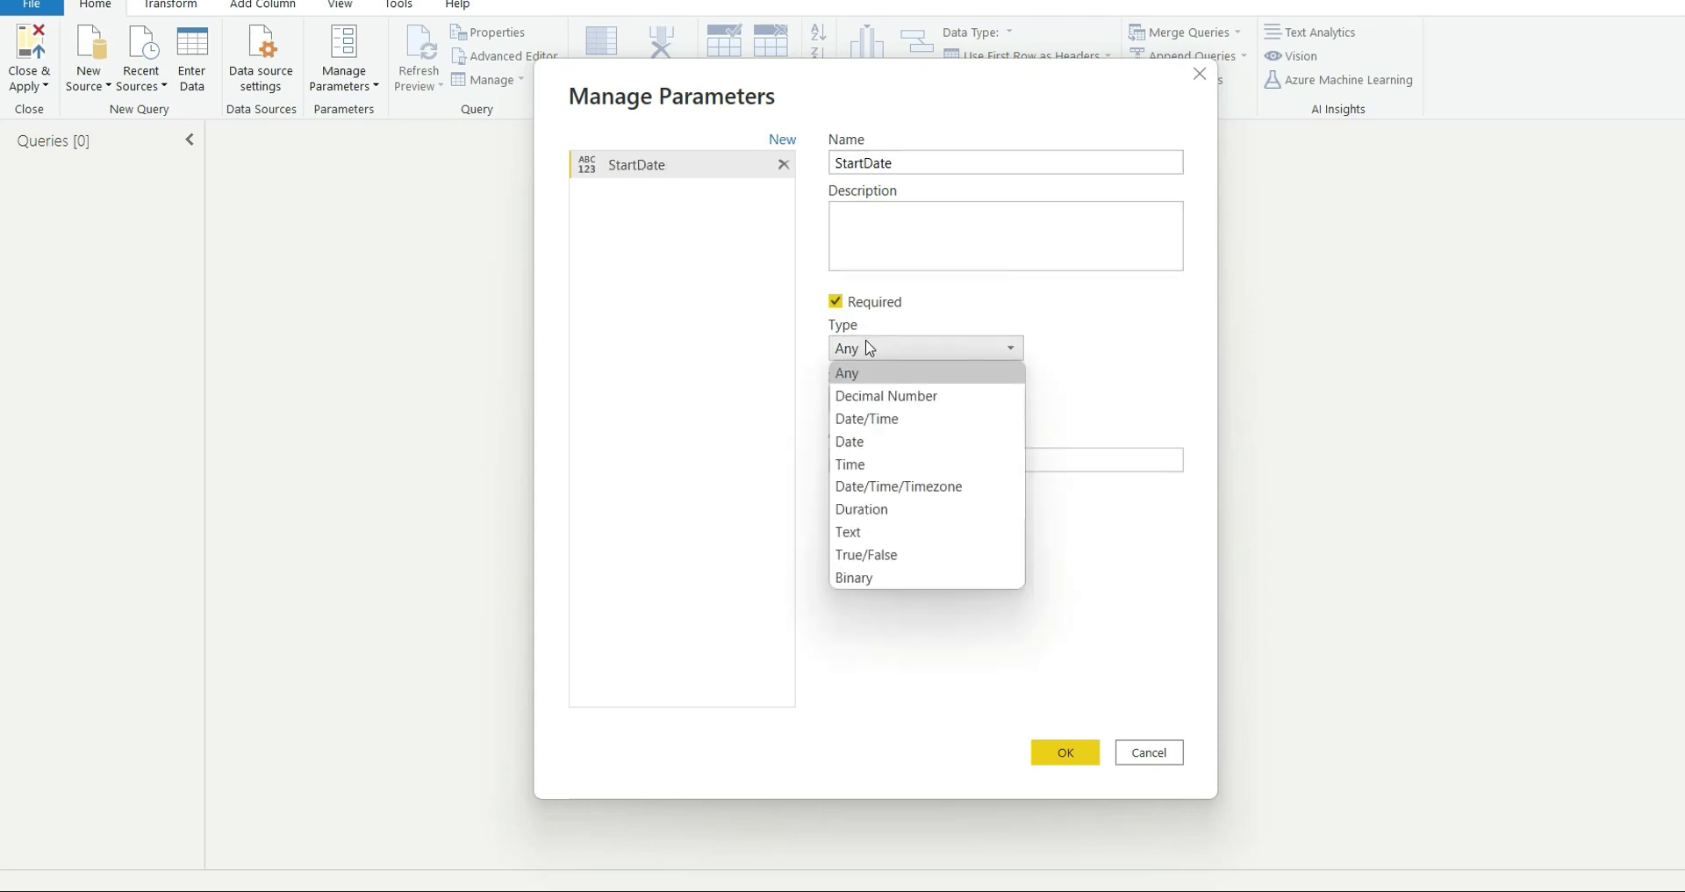
click(859, 442)
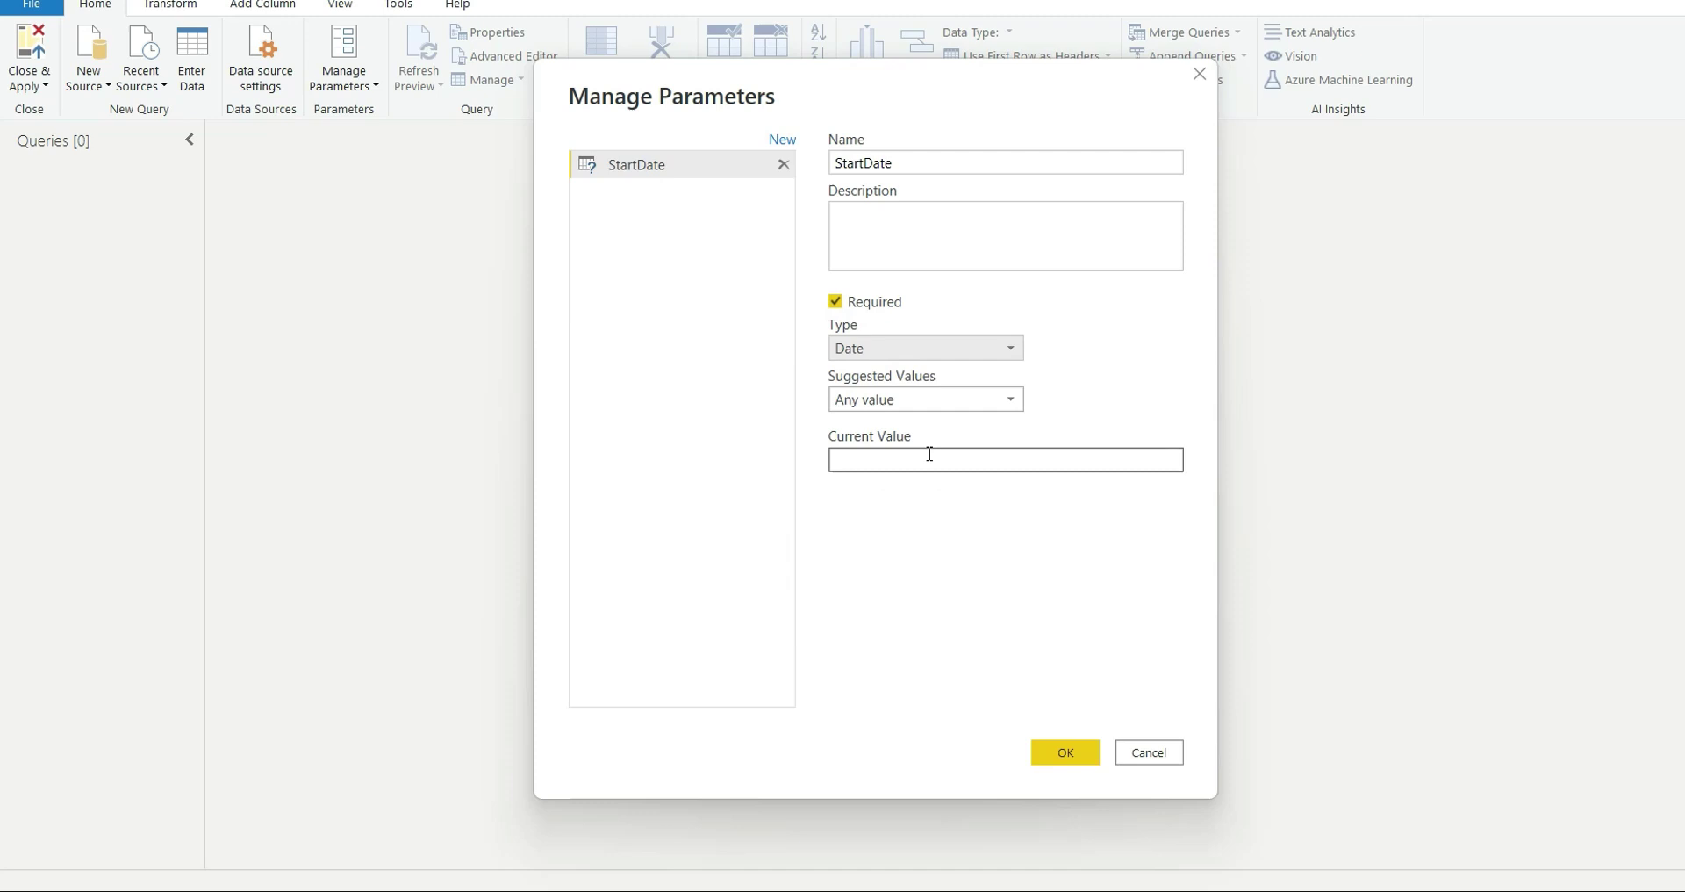
click(895, 462)
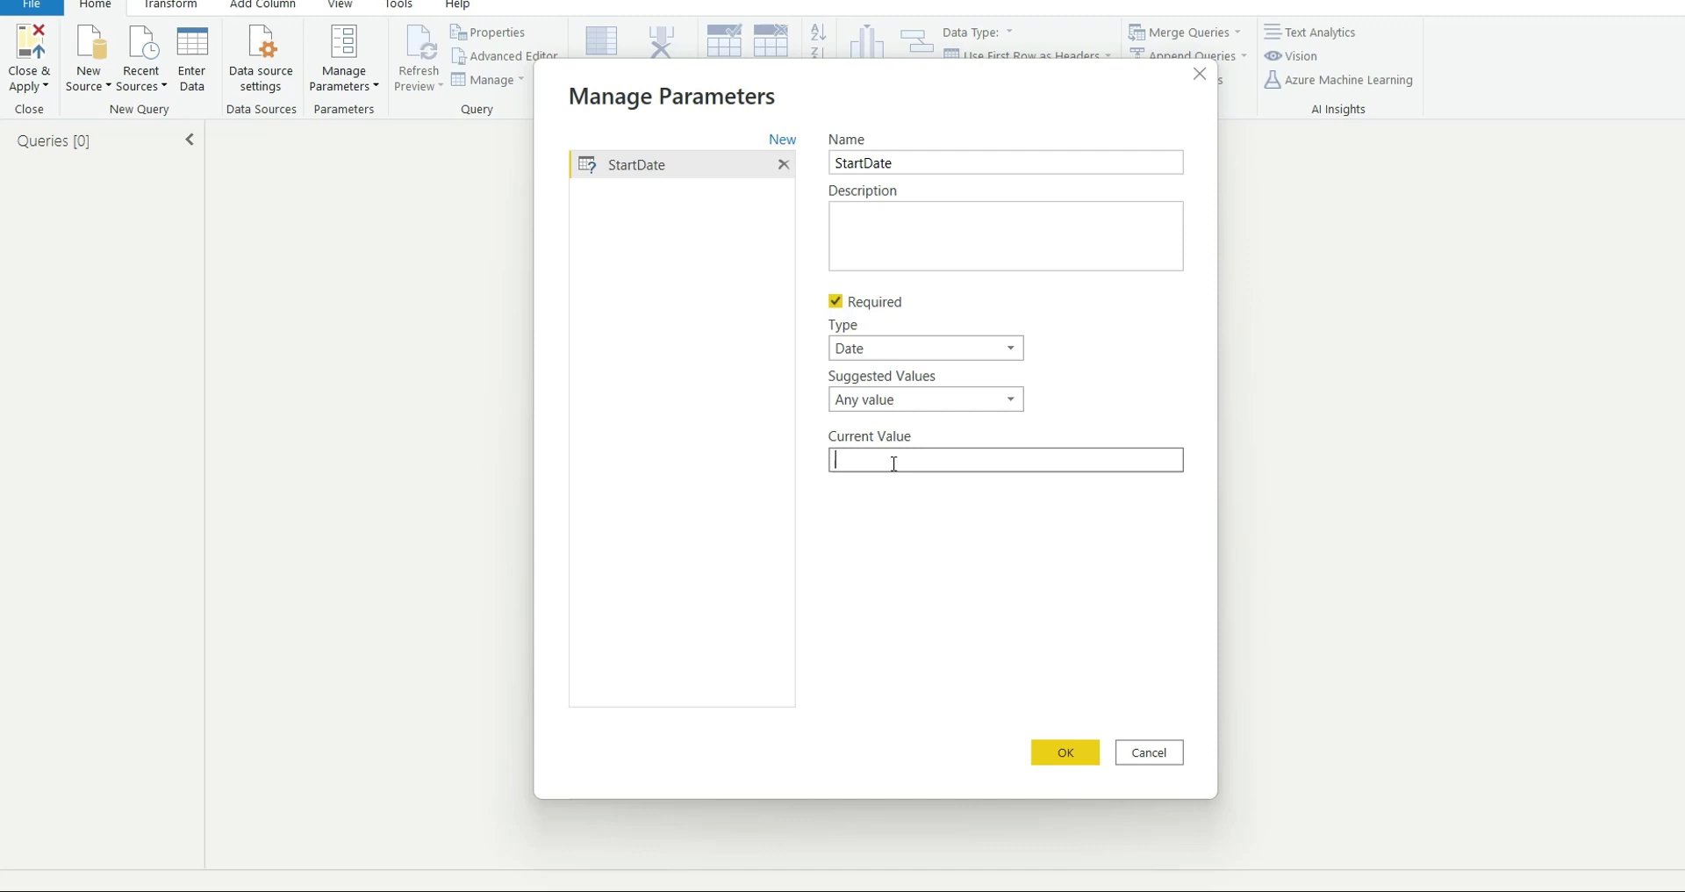
text(2021-01-01)
click(1065, 751)
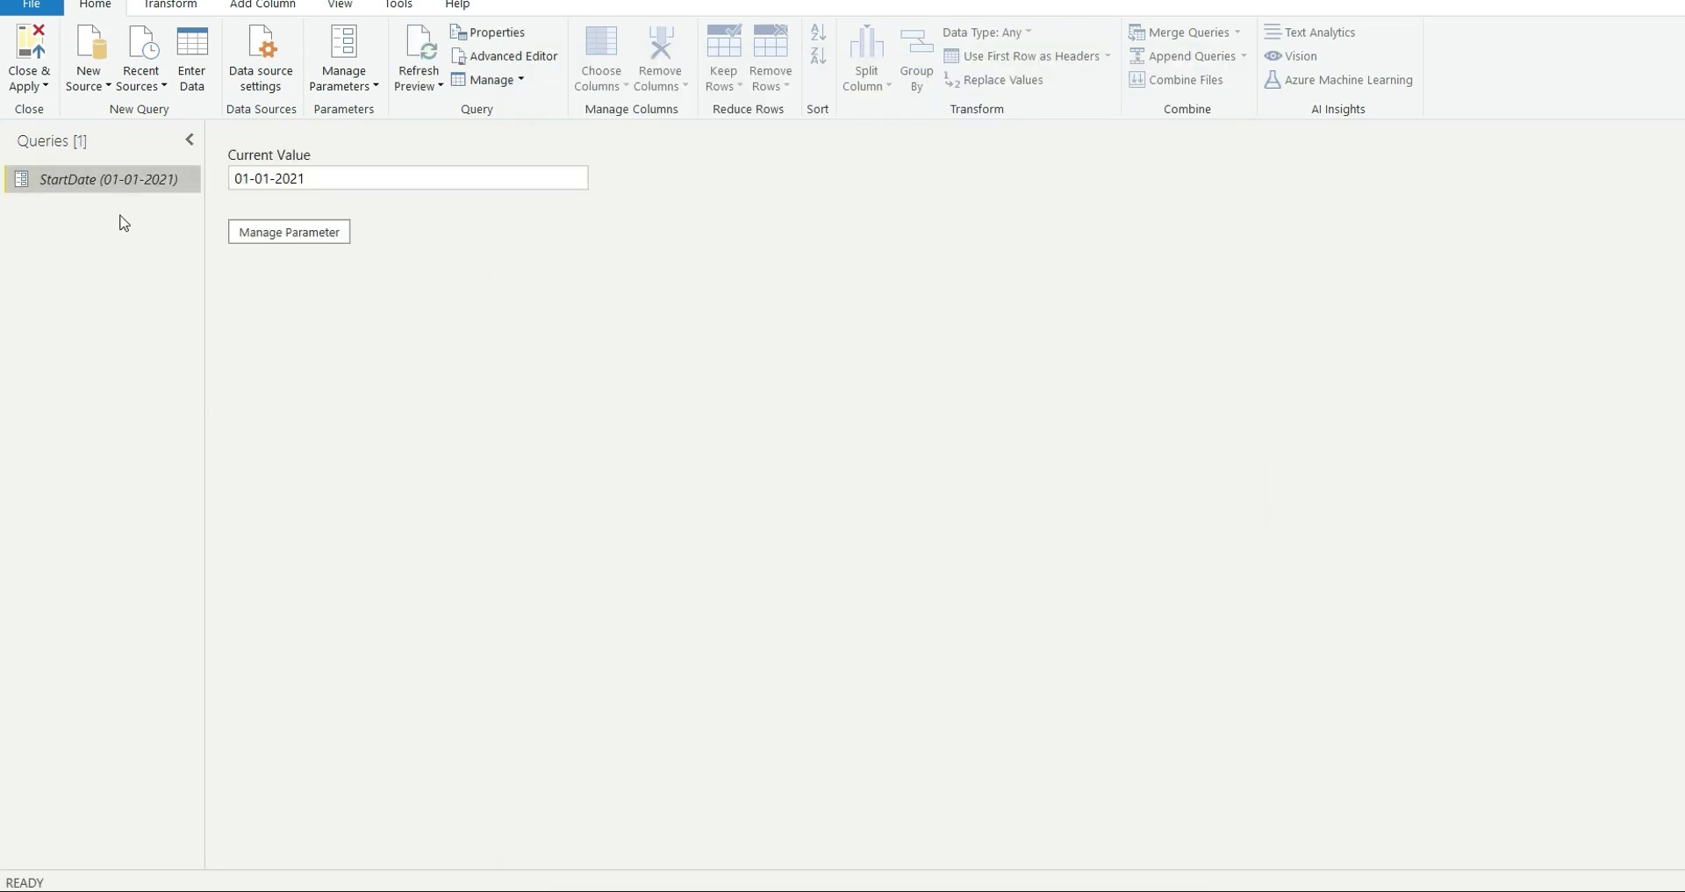
Create a Date-type parameter named EndDate with current value 2022-12-31.
click(364, 85)
click(395, 159)
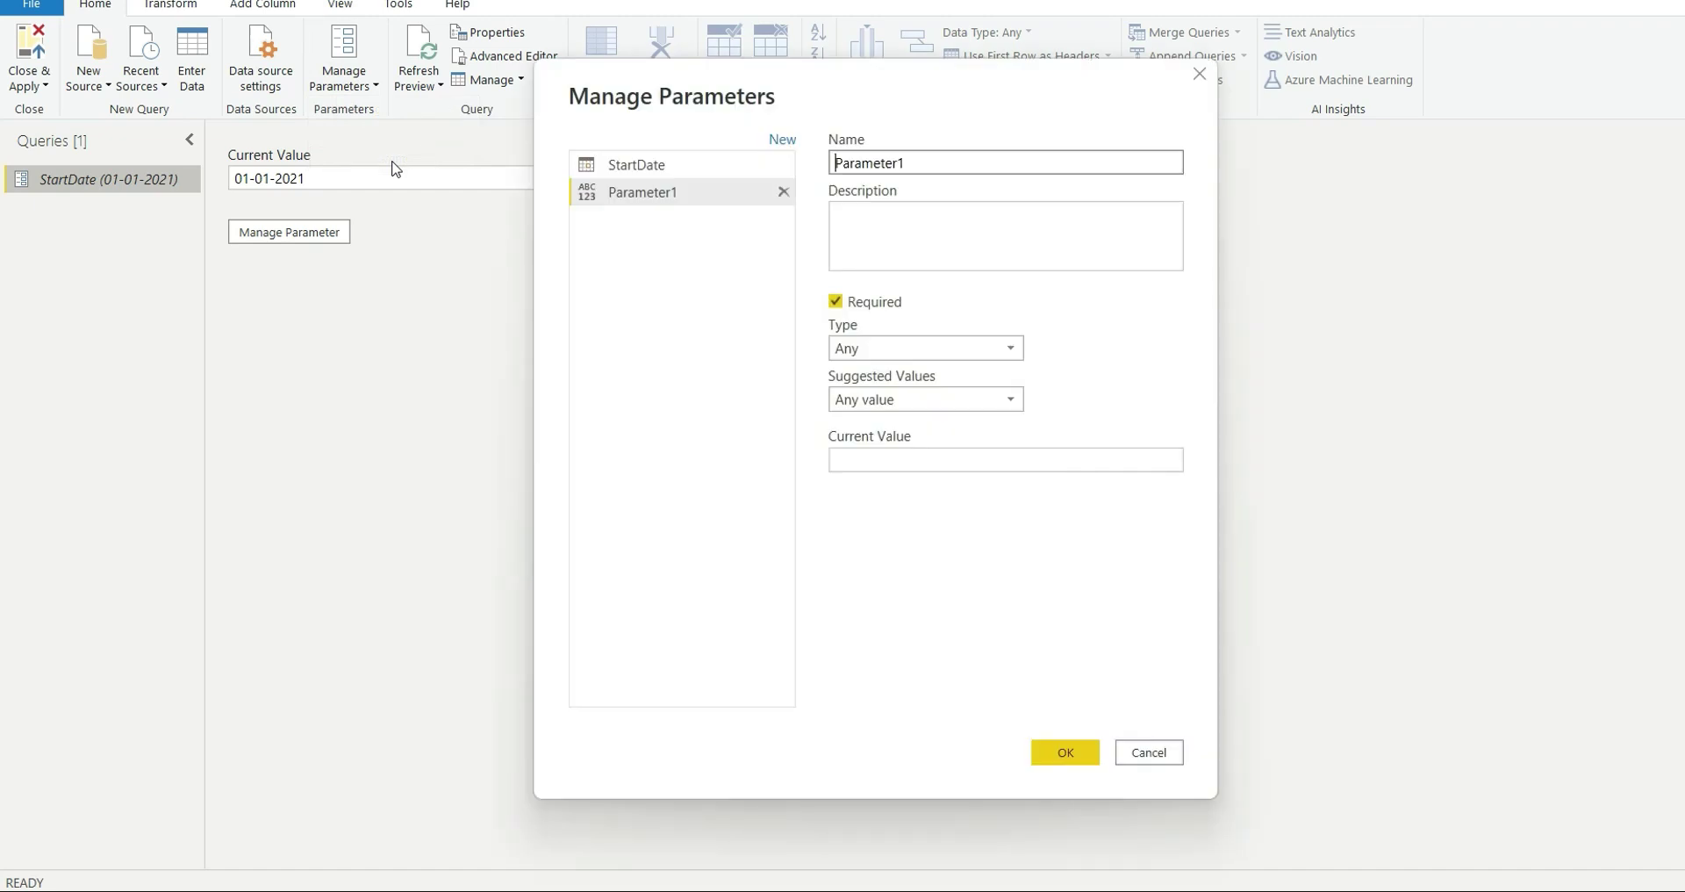
double_click(875, 165)
text(EndDate)
click(907, 344)
click(898, 442)
click(869, 466)
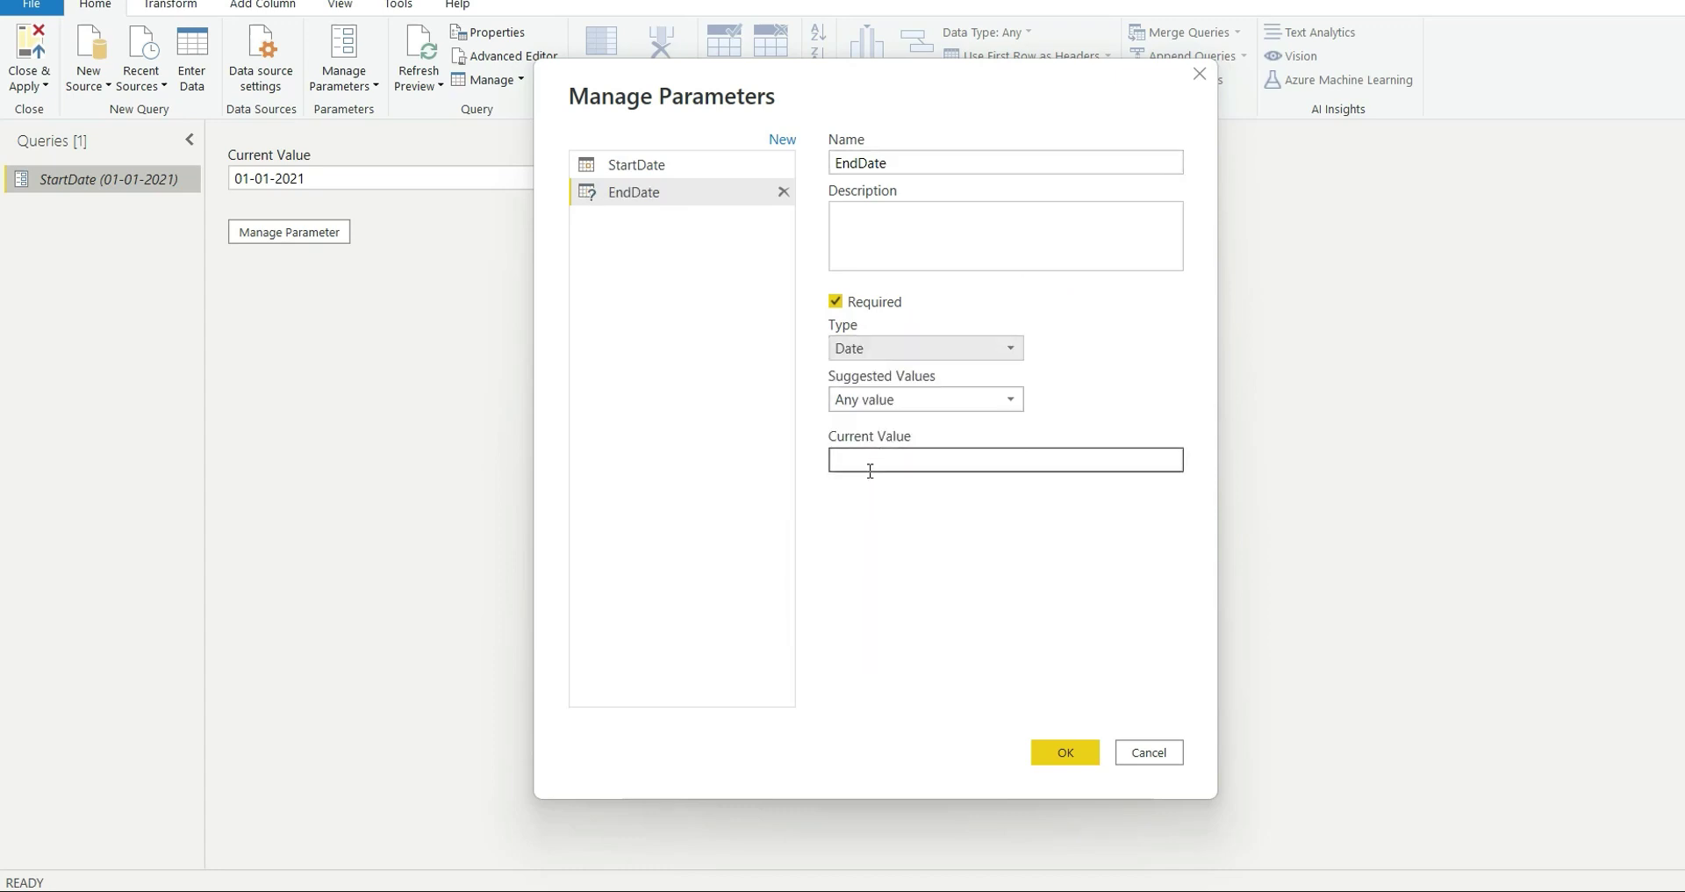
text(2022-)
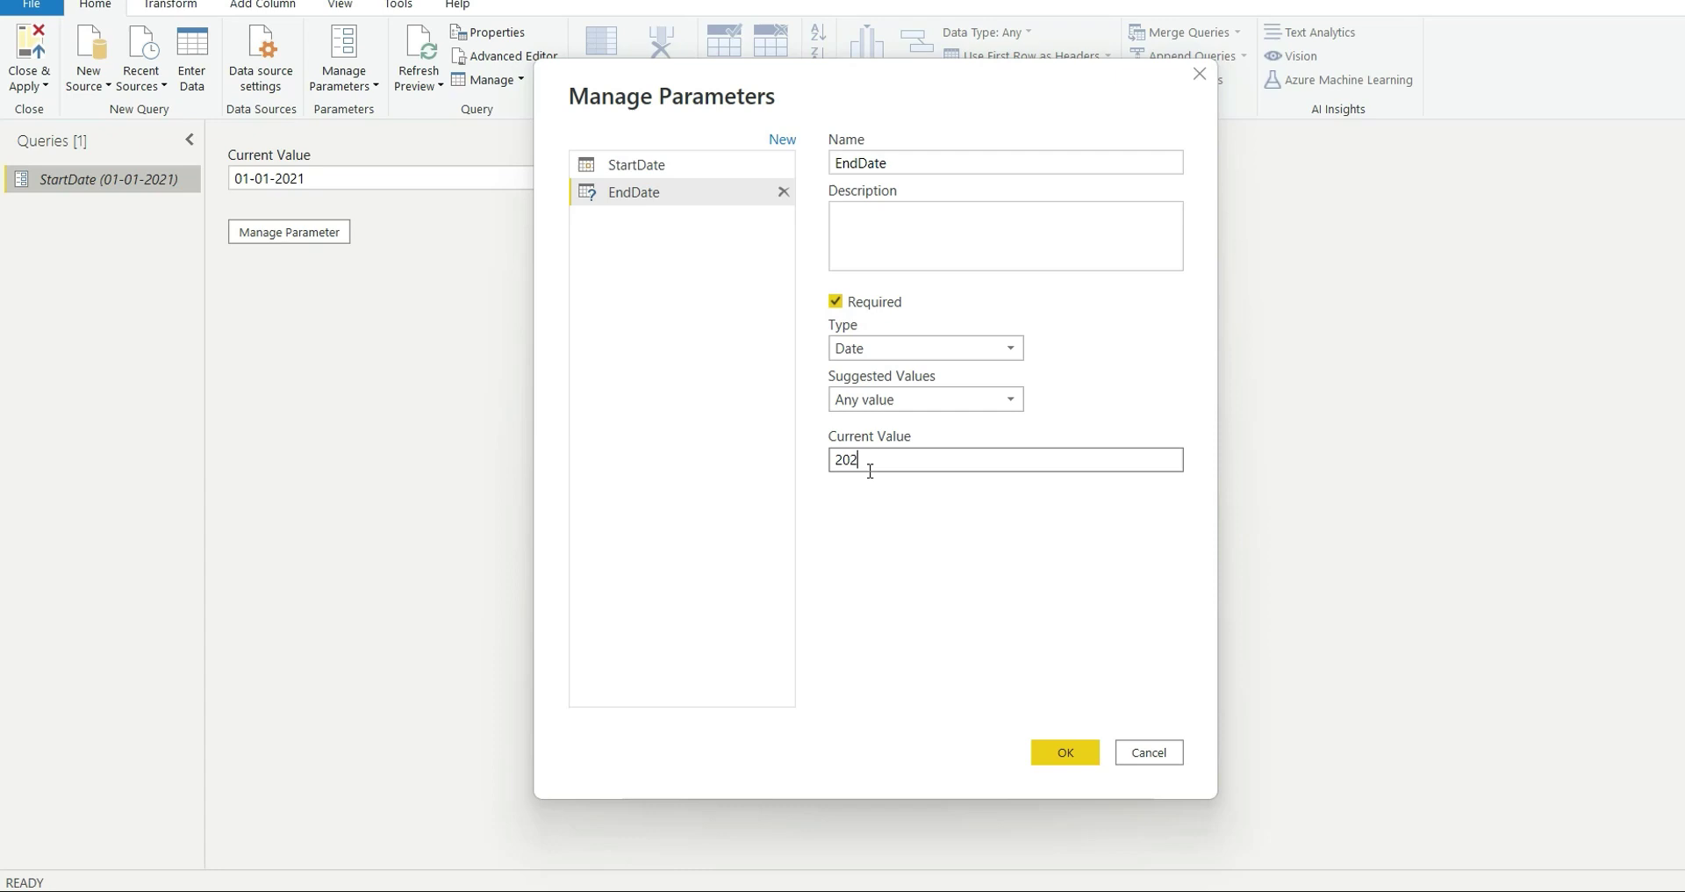
text(12-31)
click(1064, 752)
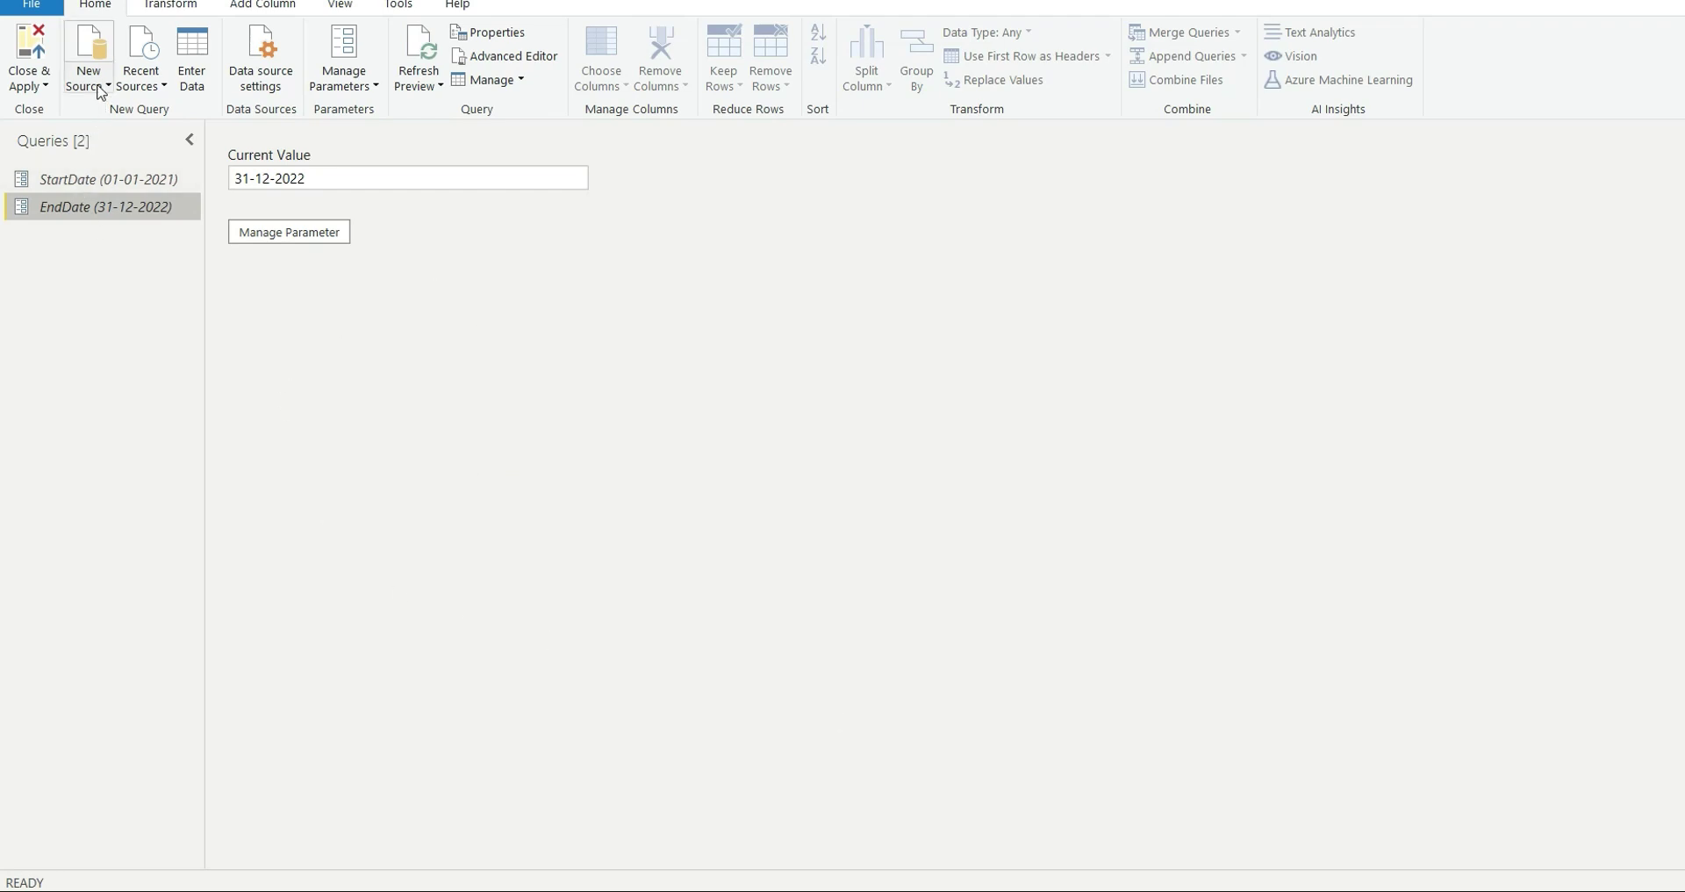
Add a blank query and rename Query1 to 'Date Table'.
click(100, 90)
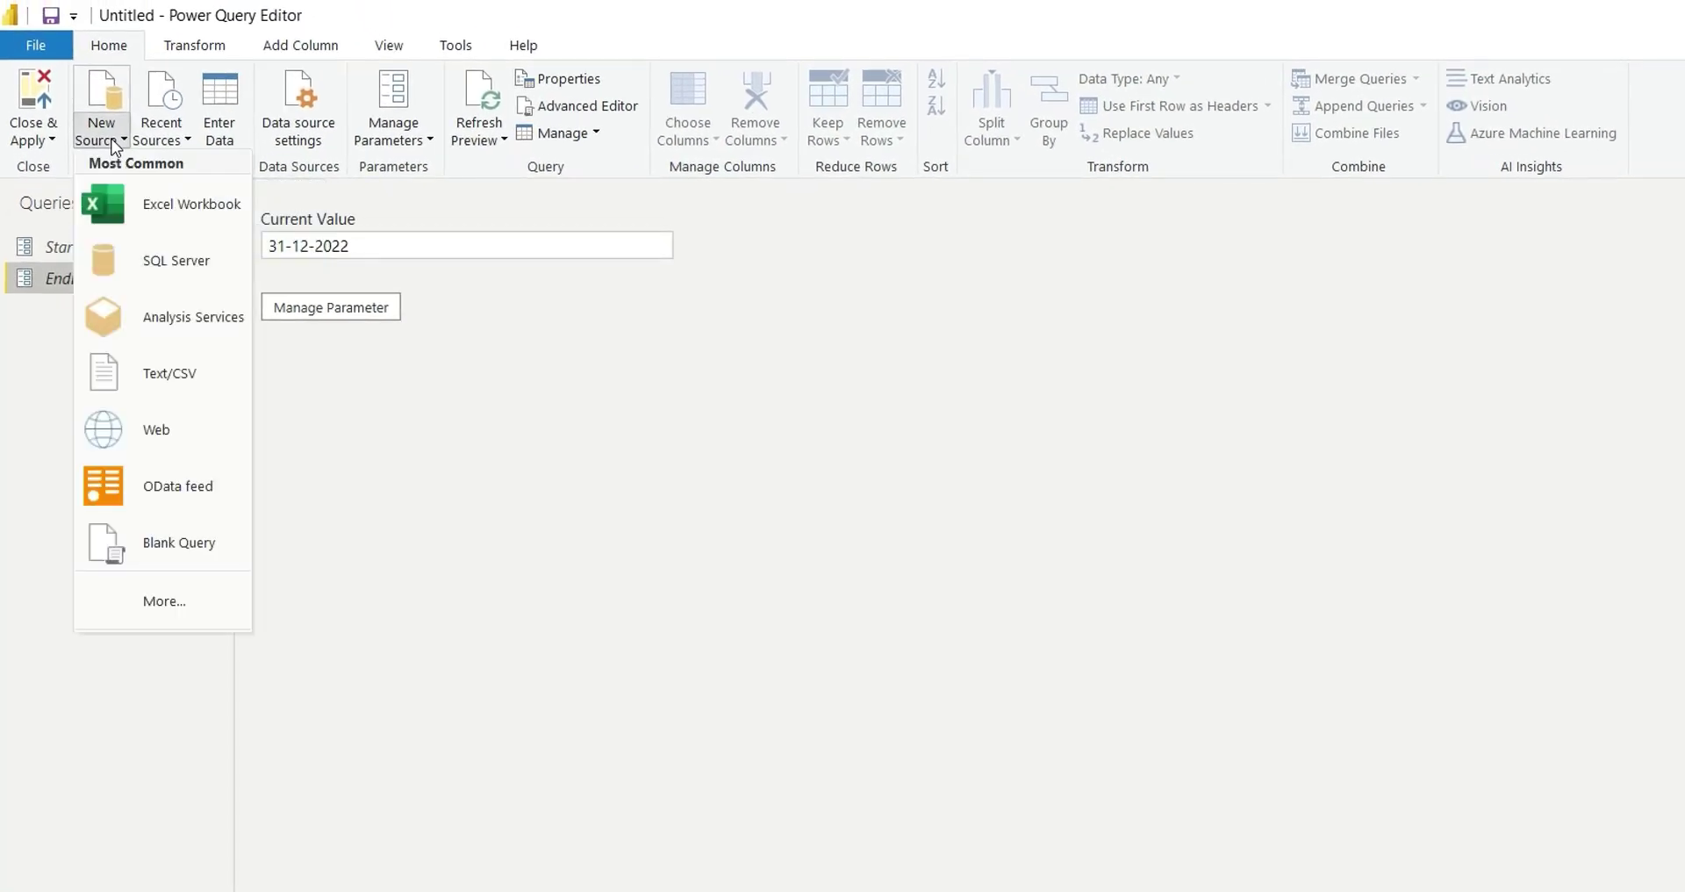
click(156, 553)
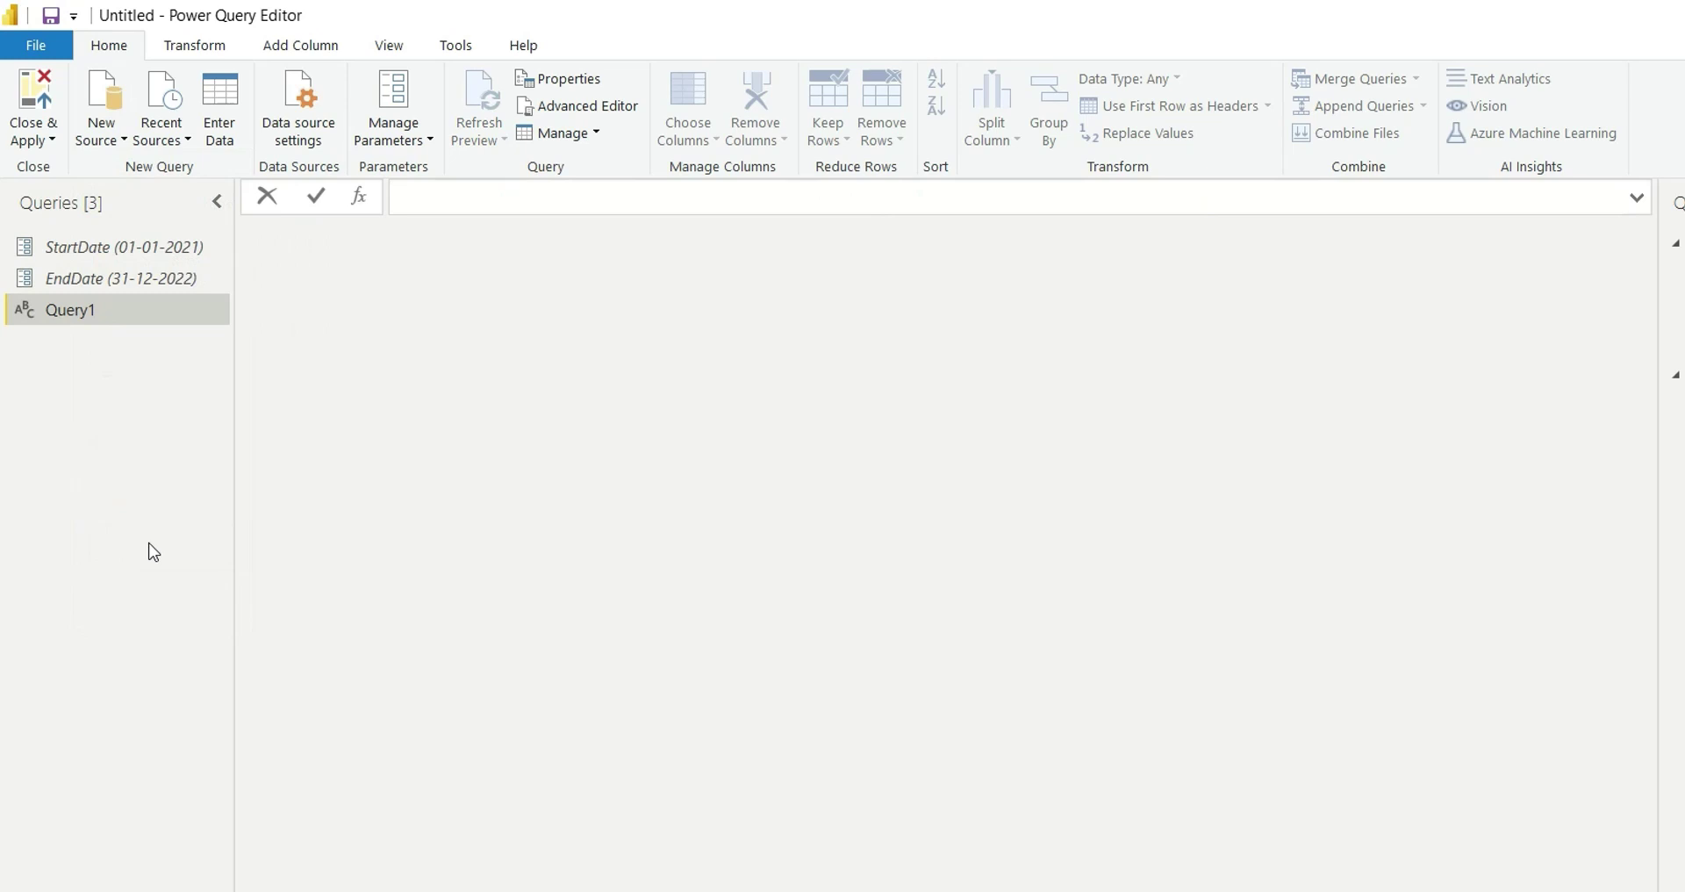
click(87, 321)
double_click(86, 315)
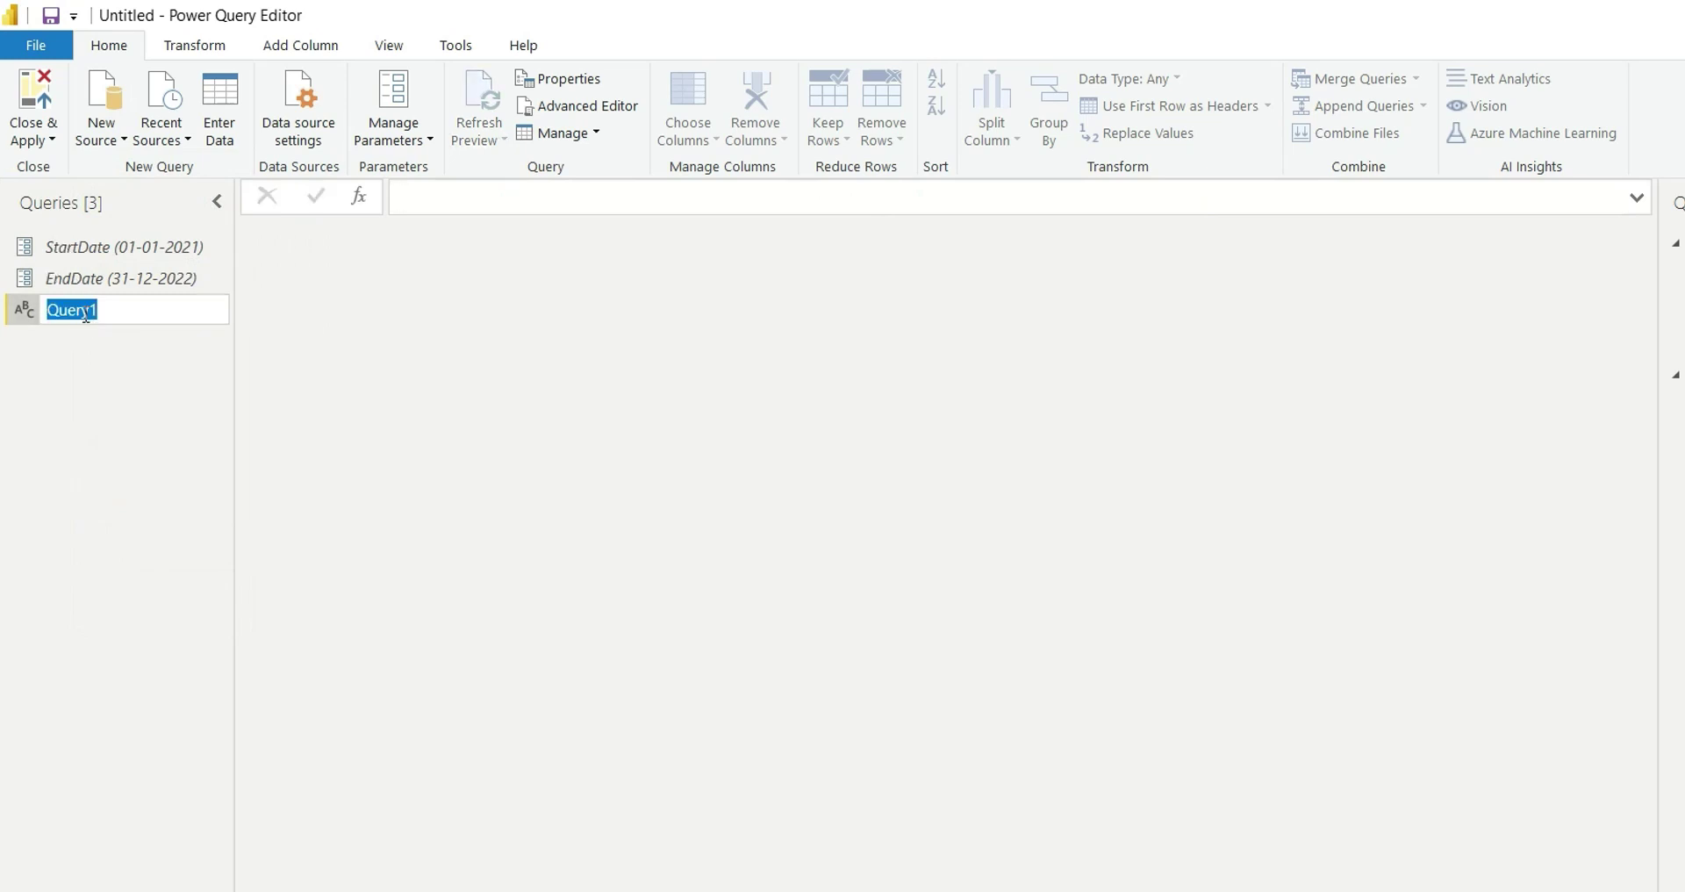
text(date)
key(BackSpace)
key(BackSpace)
key(BackSpace)
key(BackSpace)
text(Date Table)
key(Return)
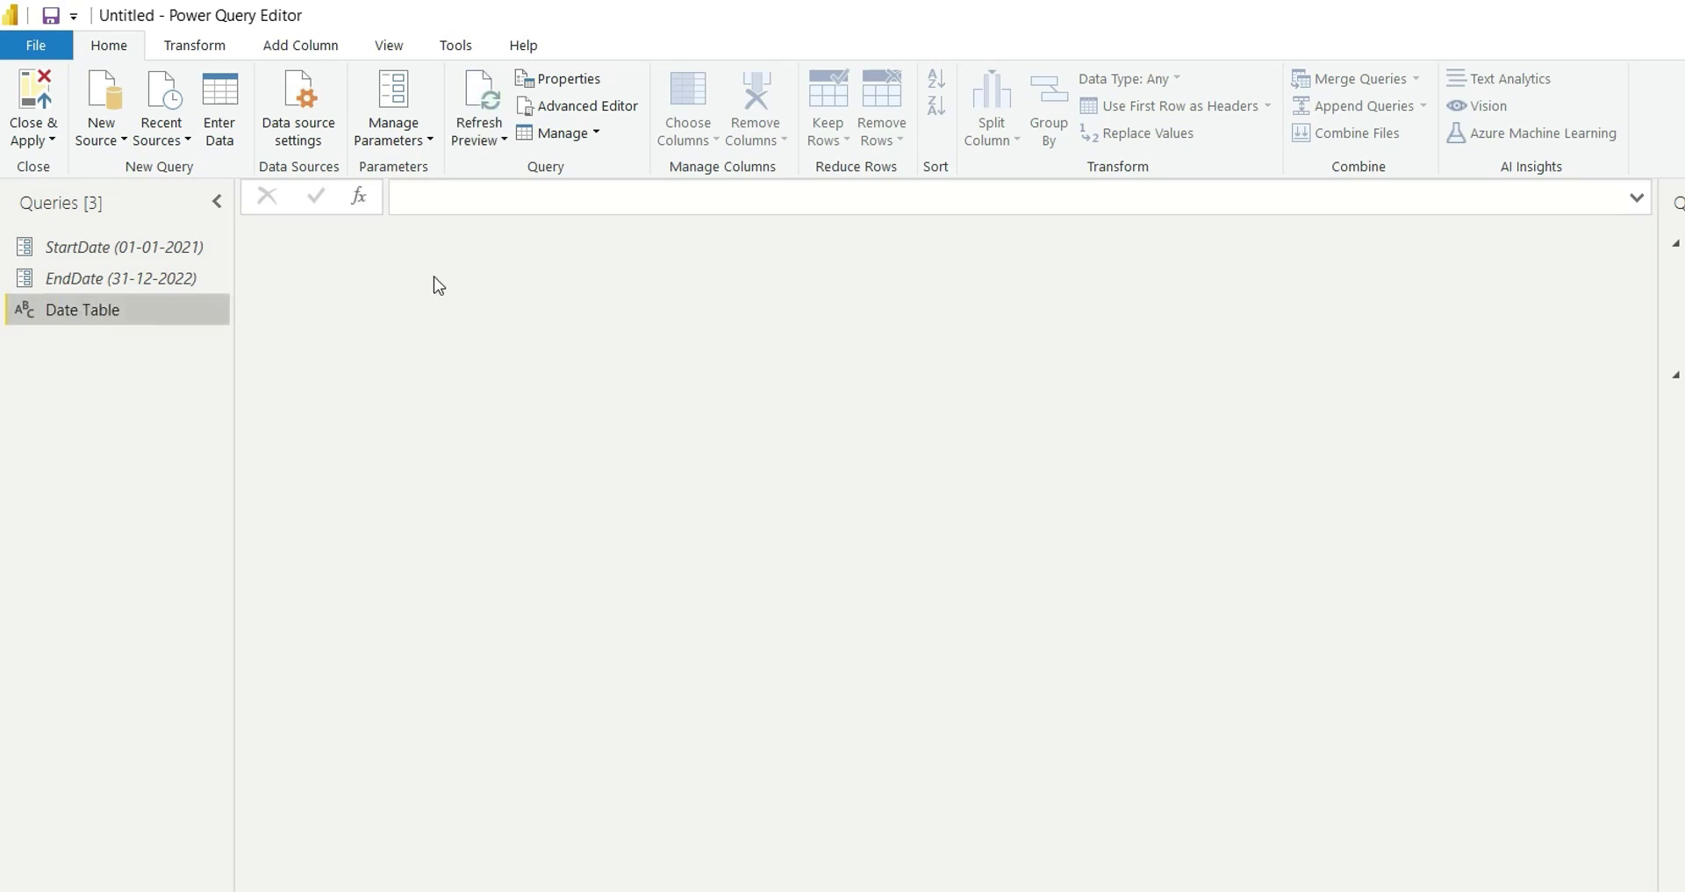
Set the query formula to =Duration.Days(EndDate-StartDate)+1, returning 730 days.
click(428, 204)
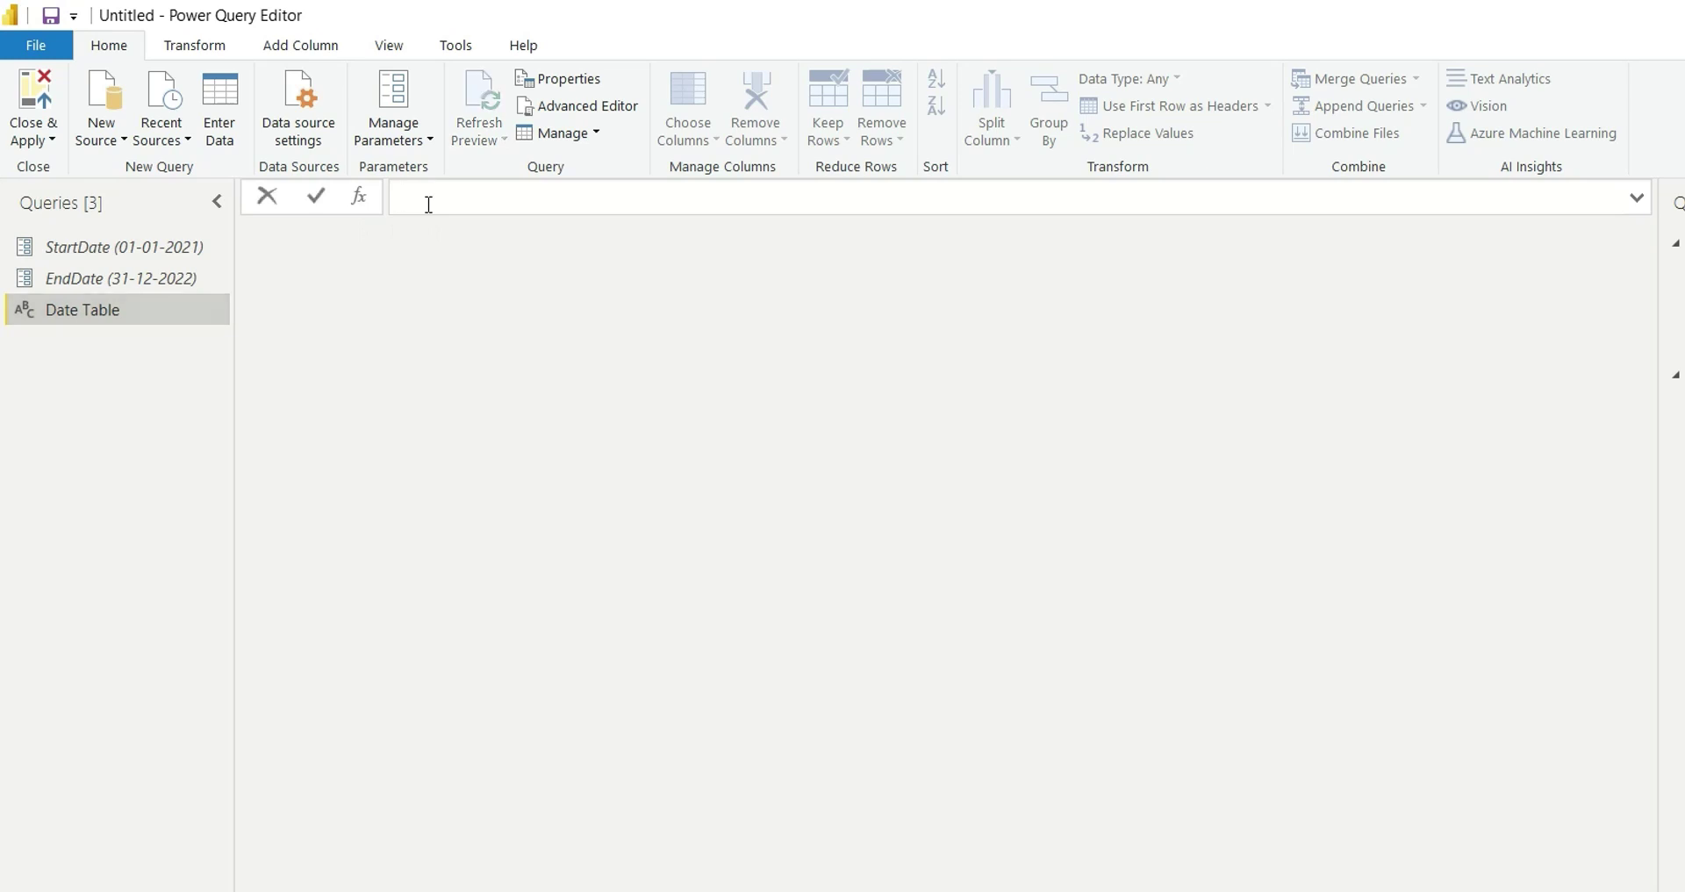
text(=)
text(=)
text(Dur)
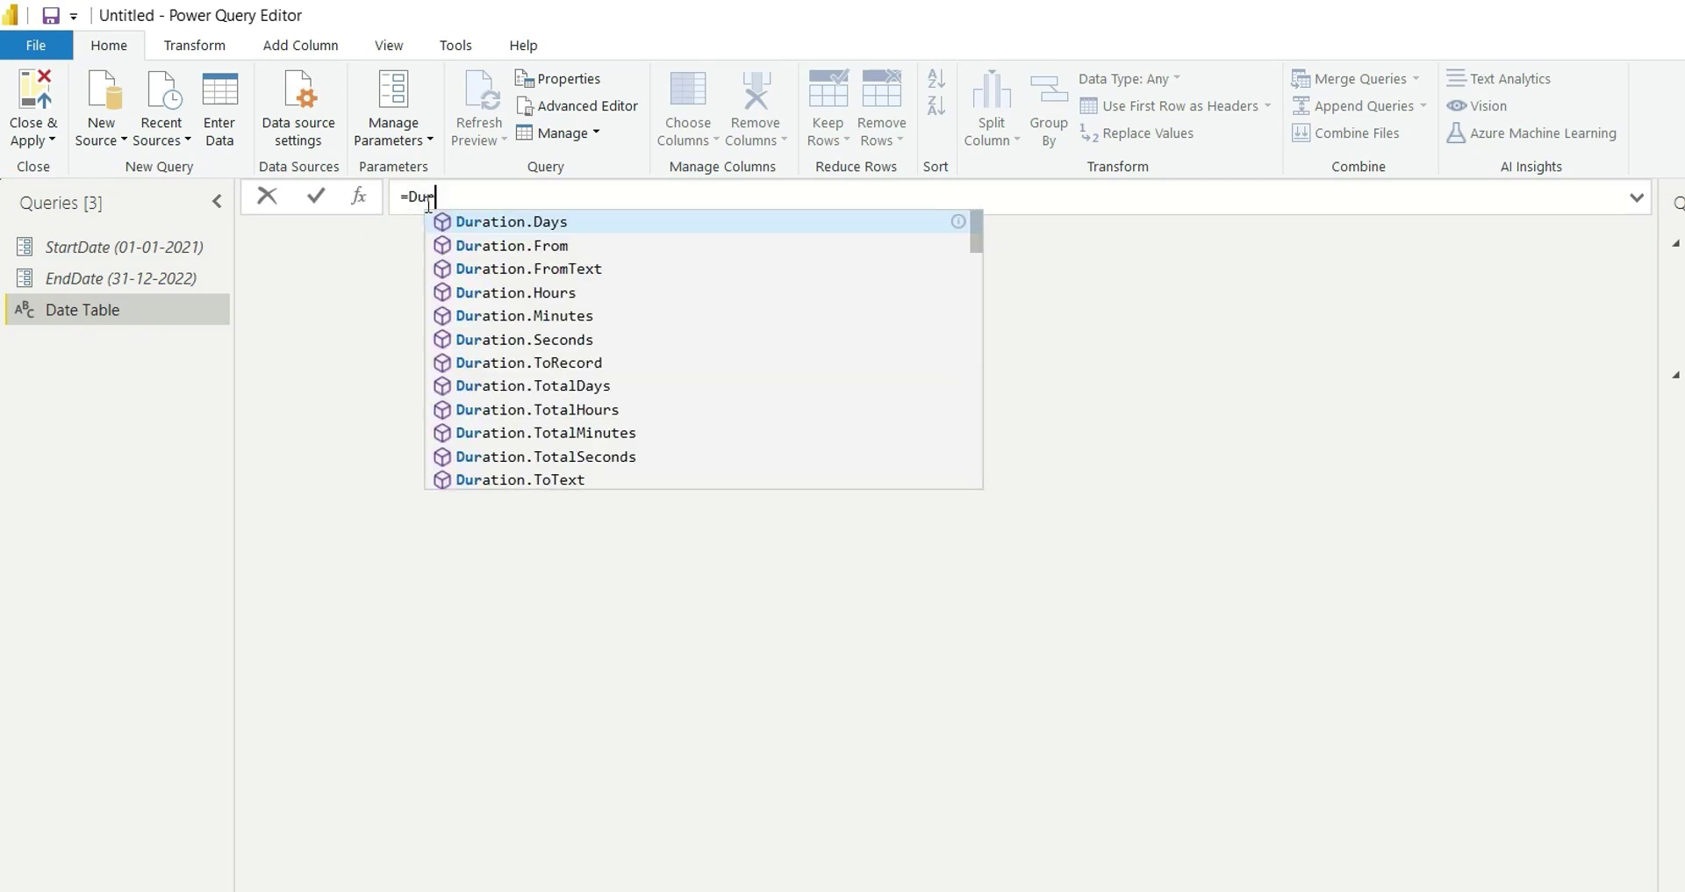
key(Tab)
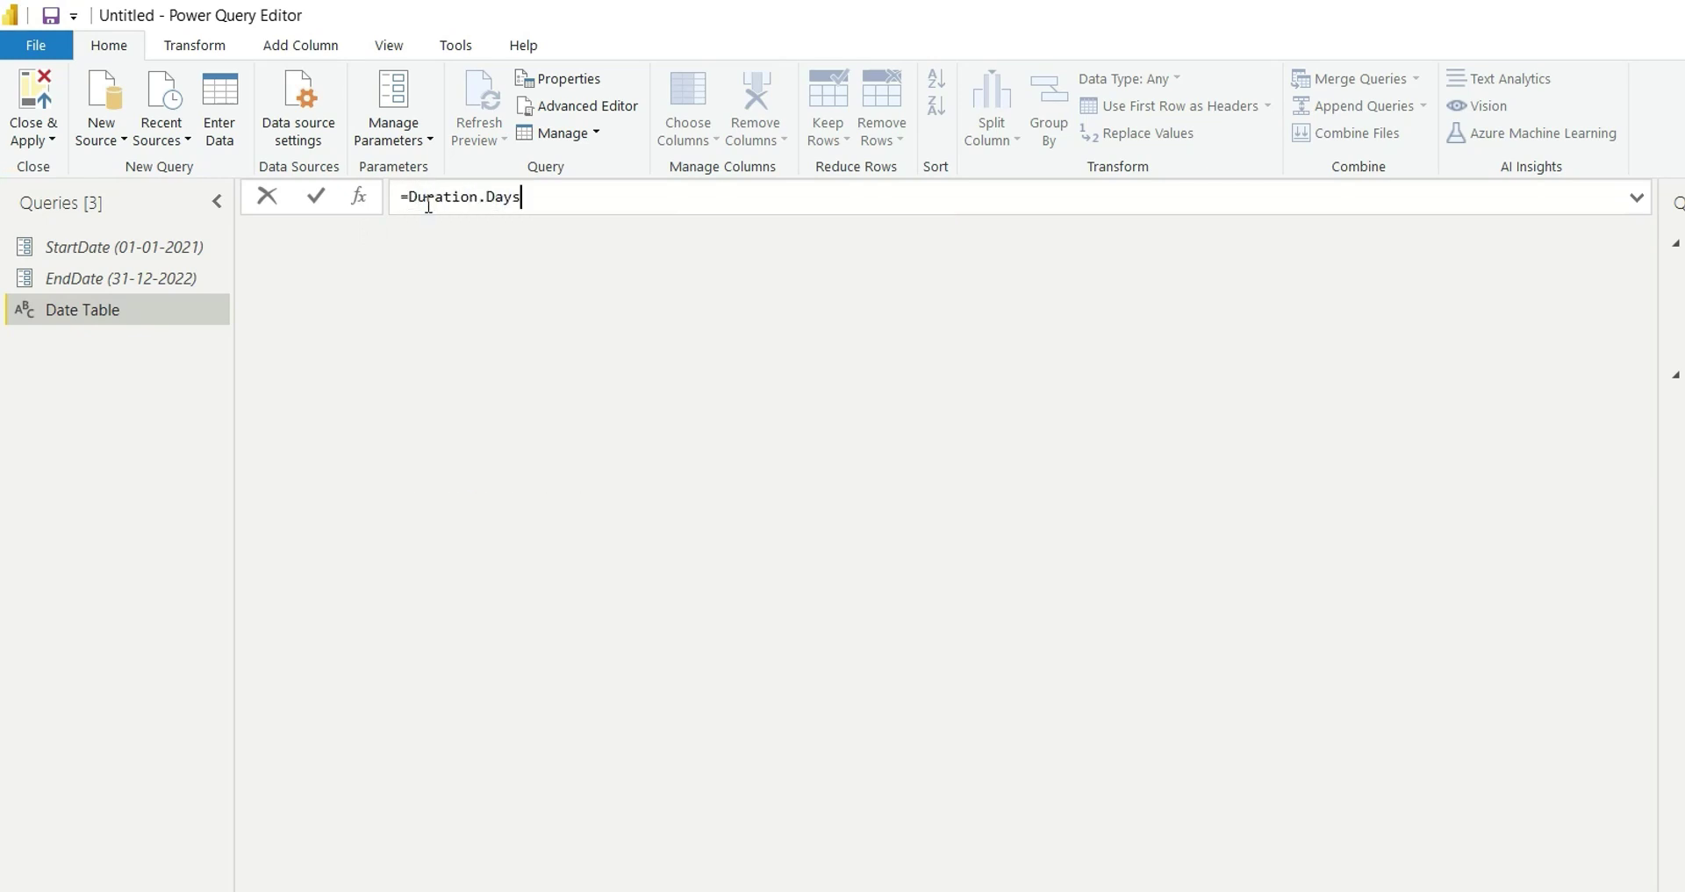
text(()
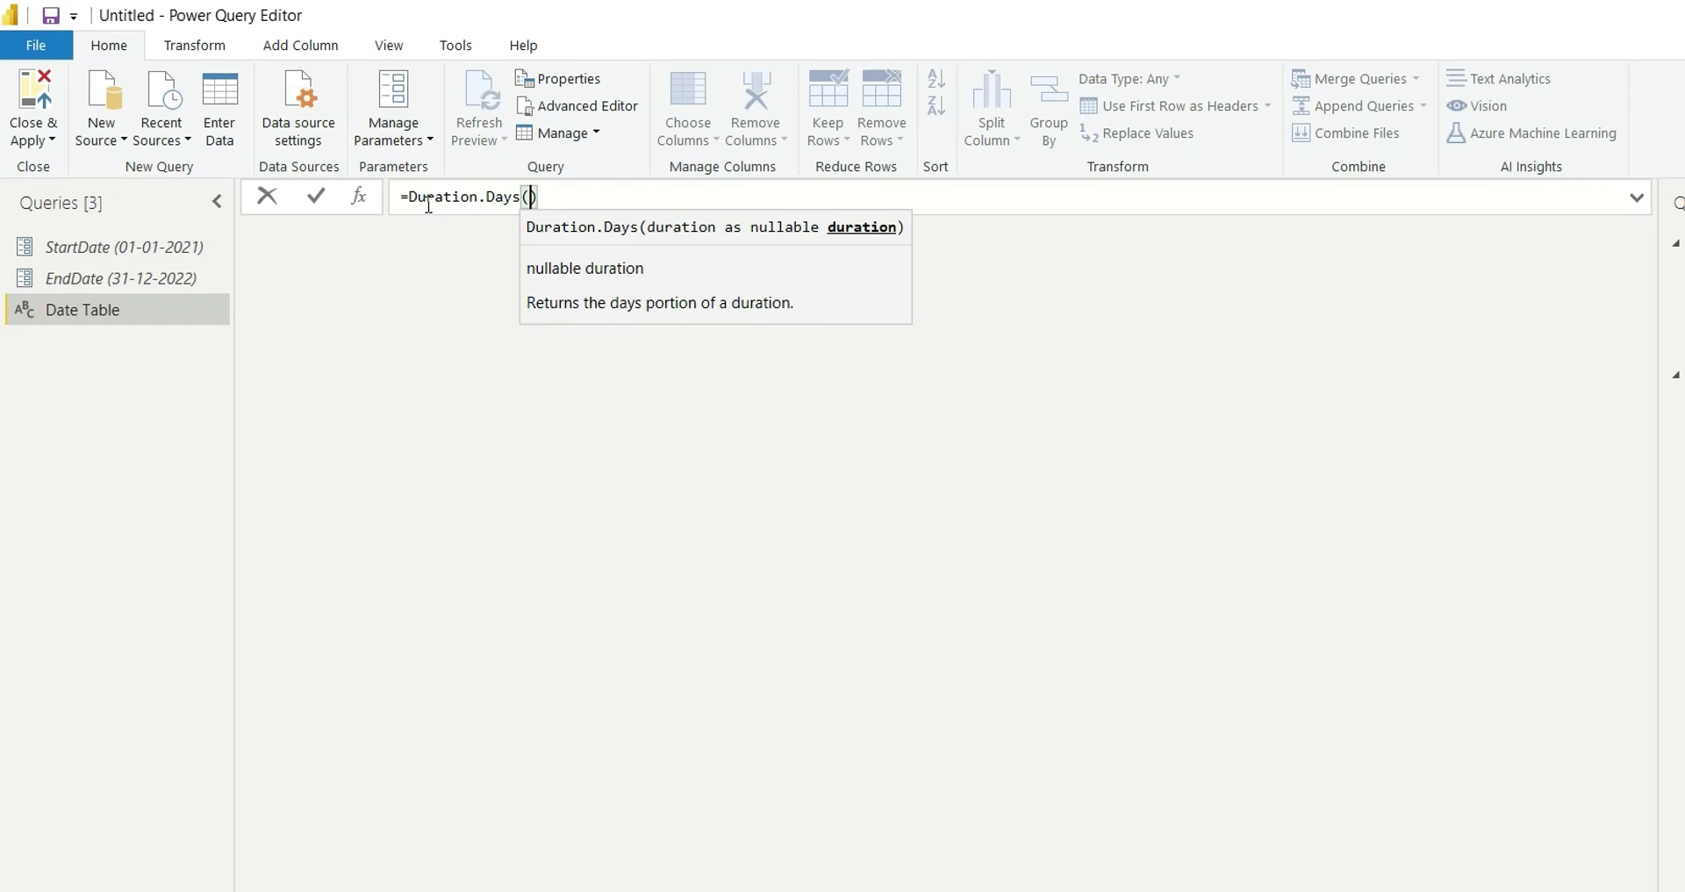
text(EndDate)
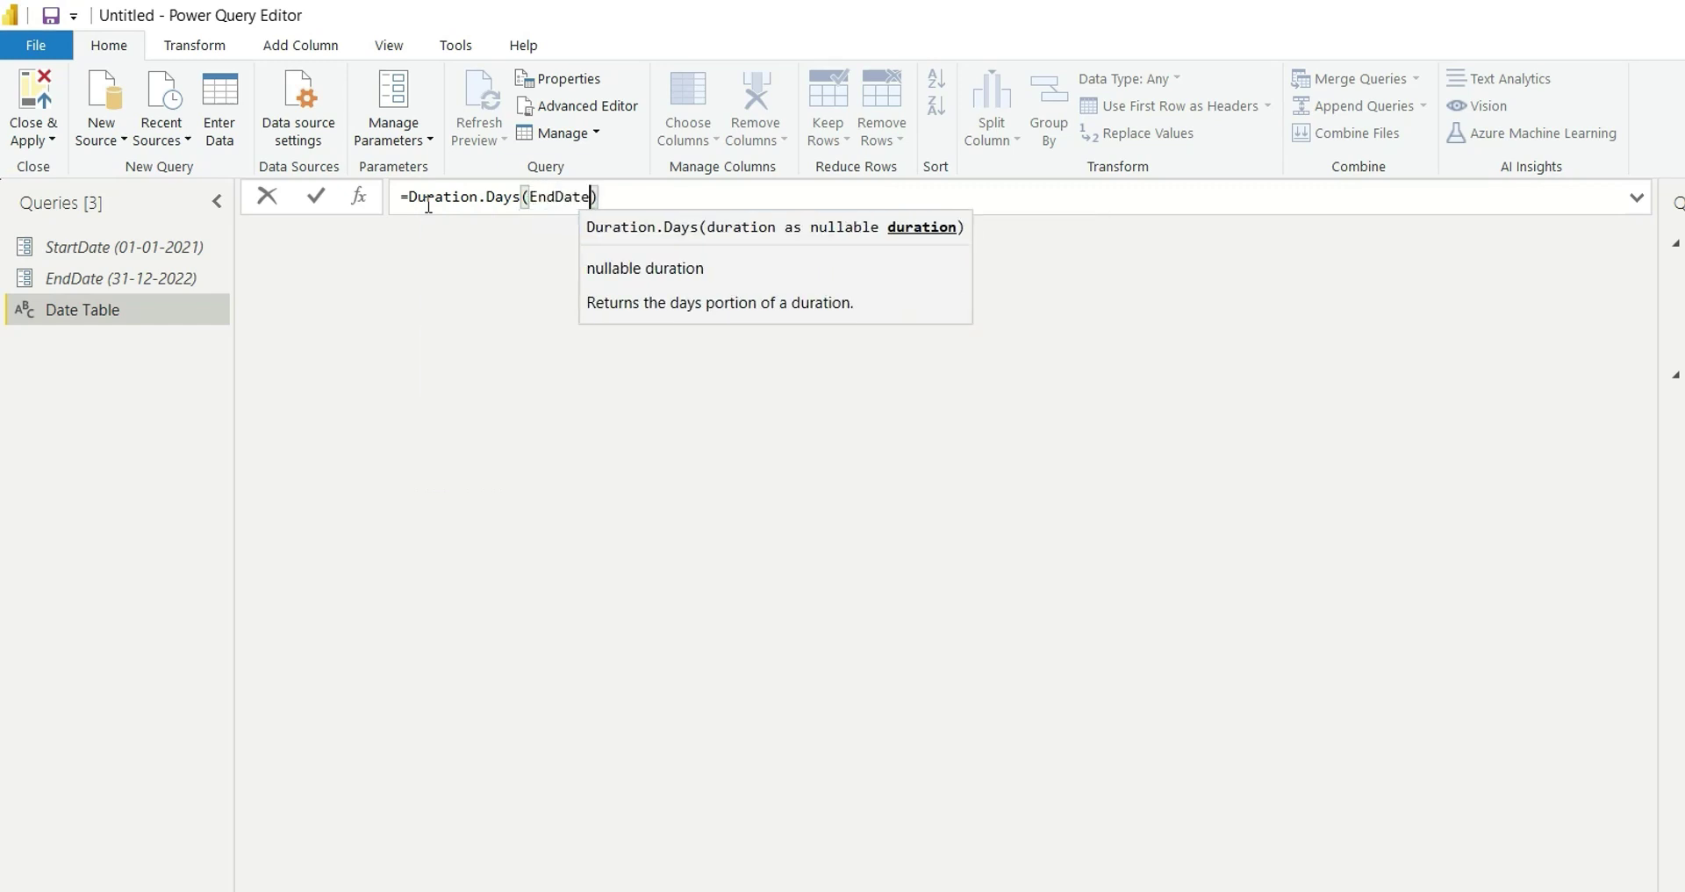
text(-)
text(Sta)
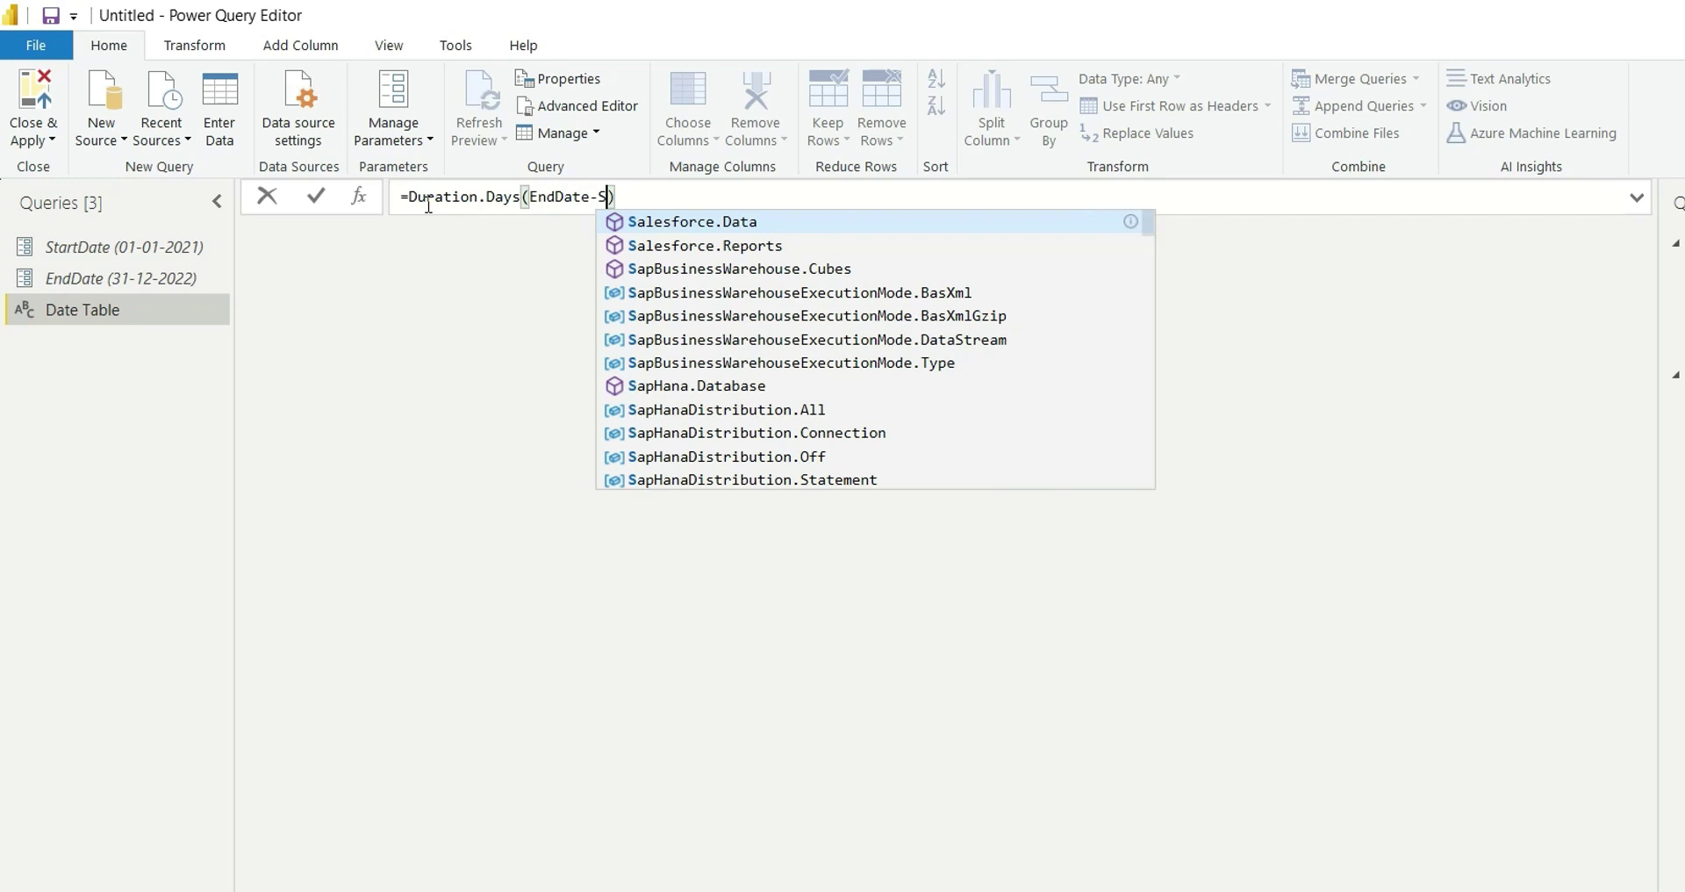
text(rt)
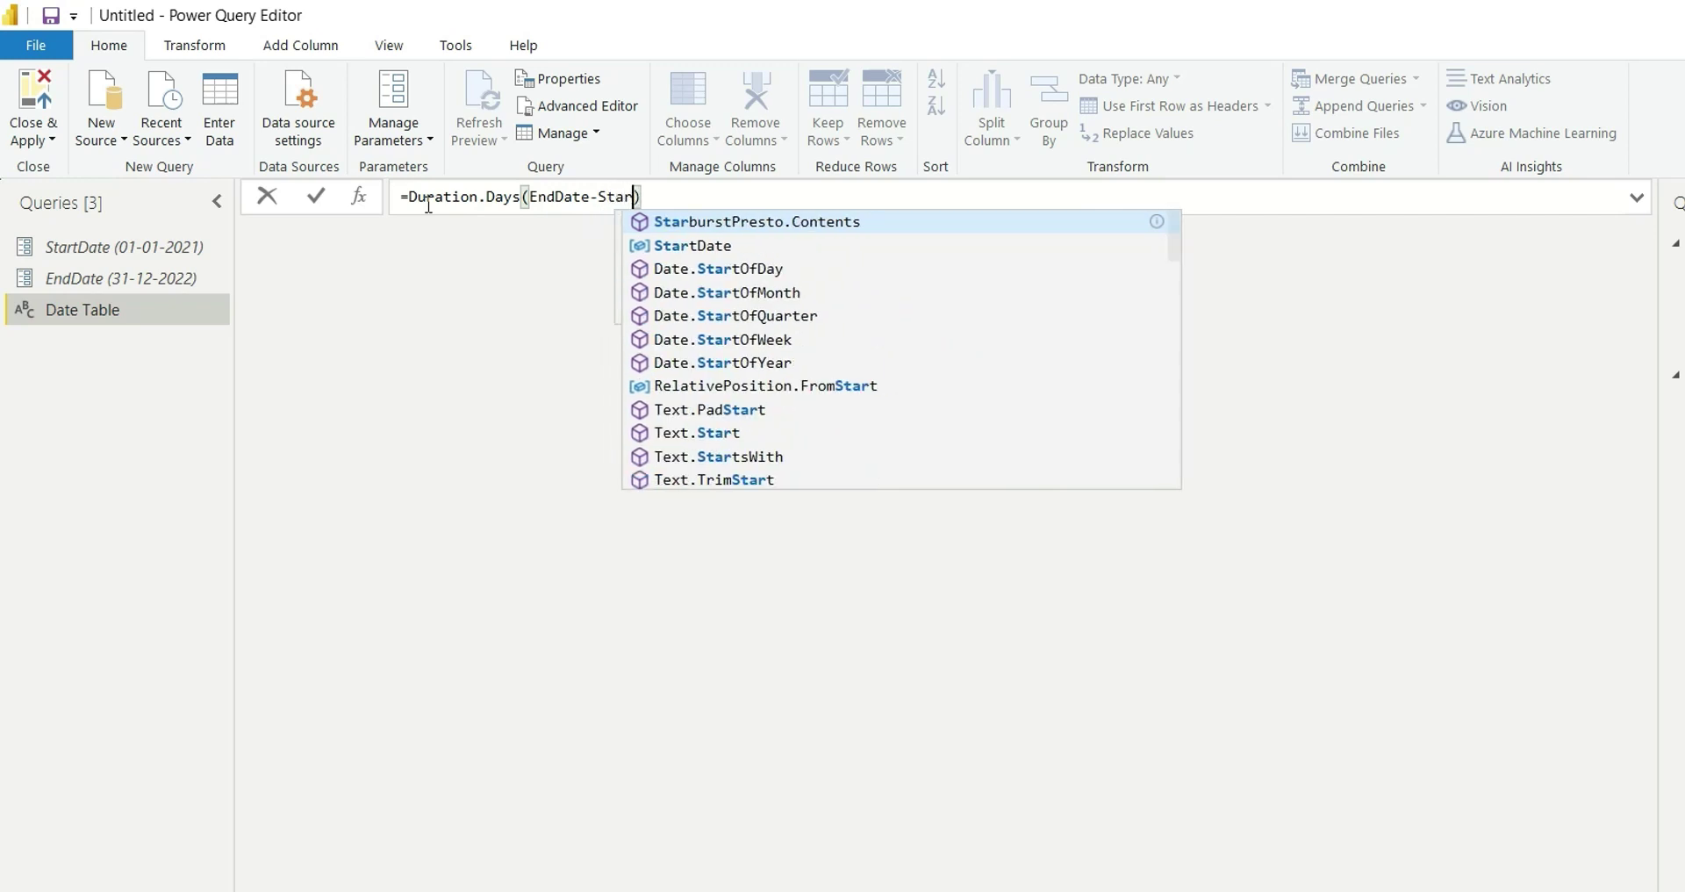
key(Tab)
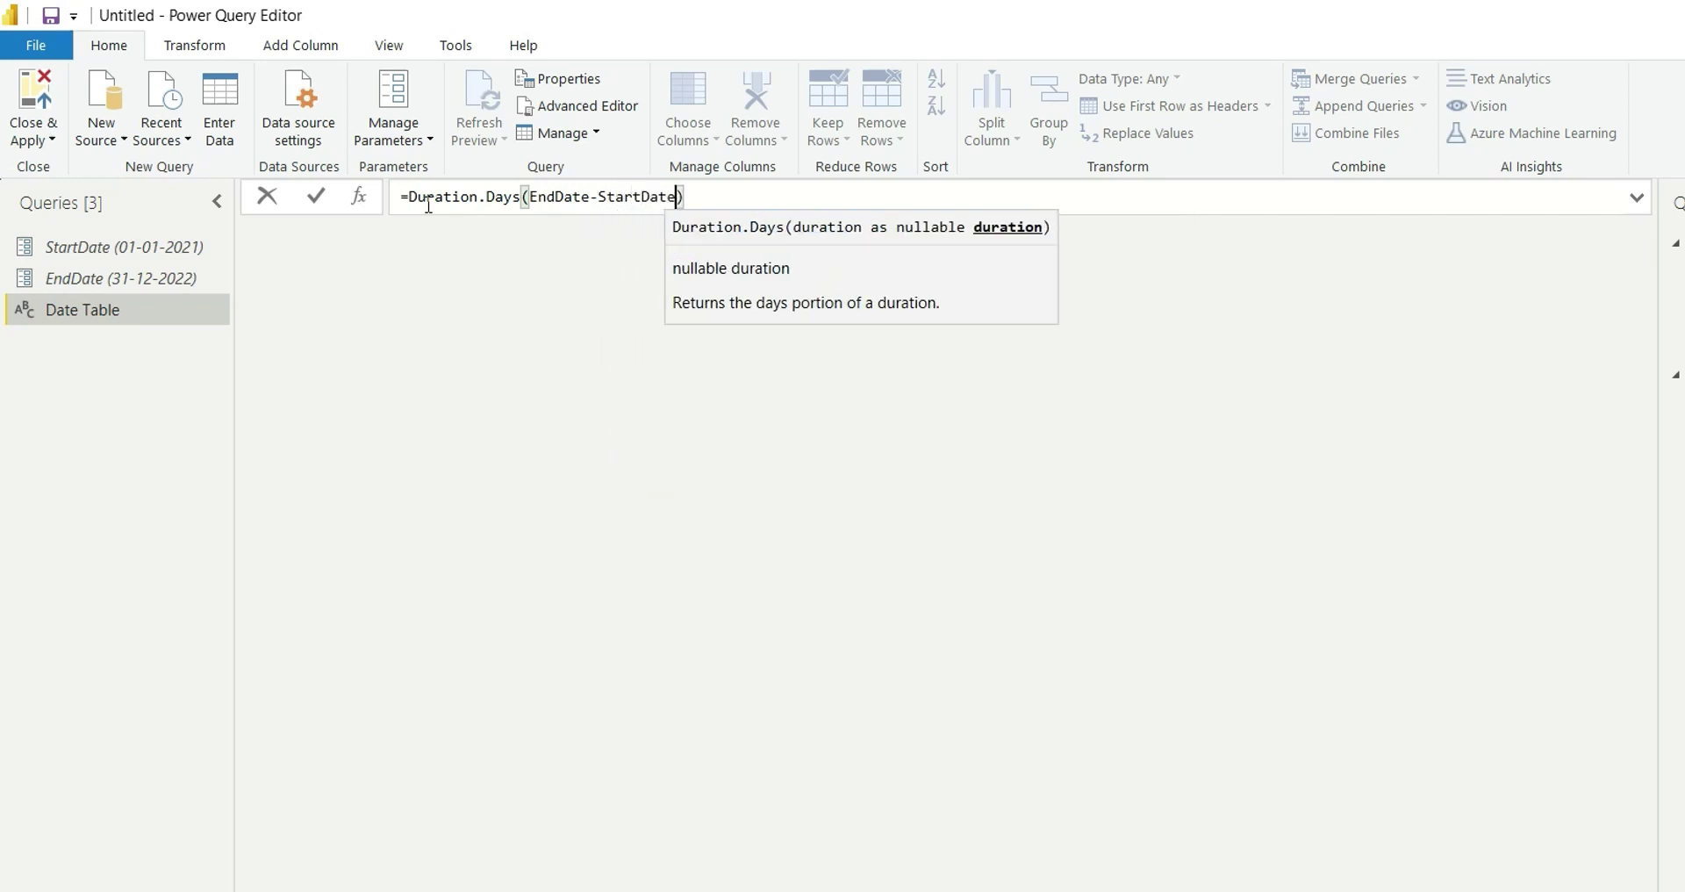
click(705, 197)
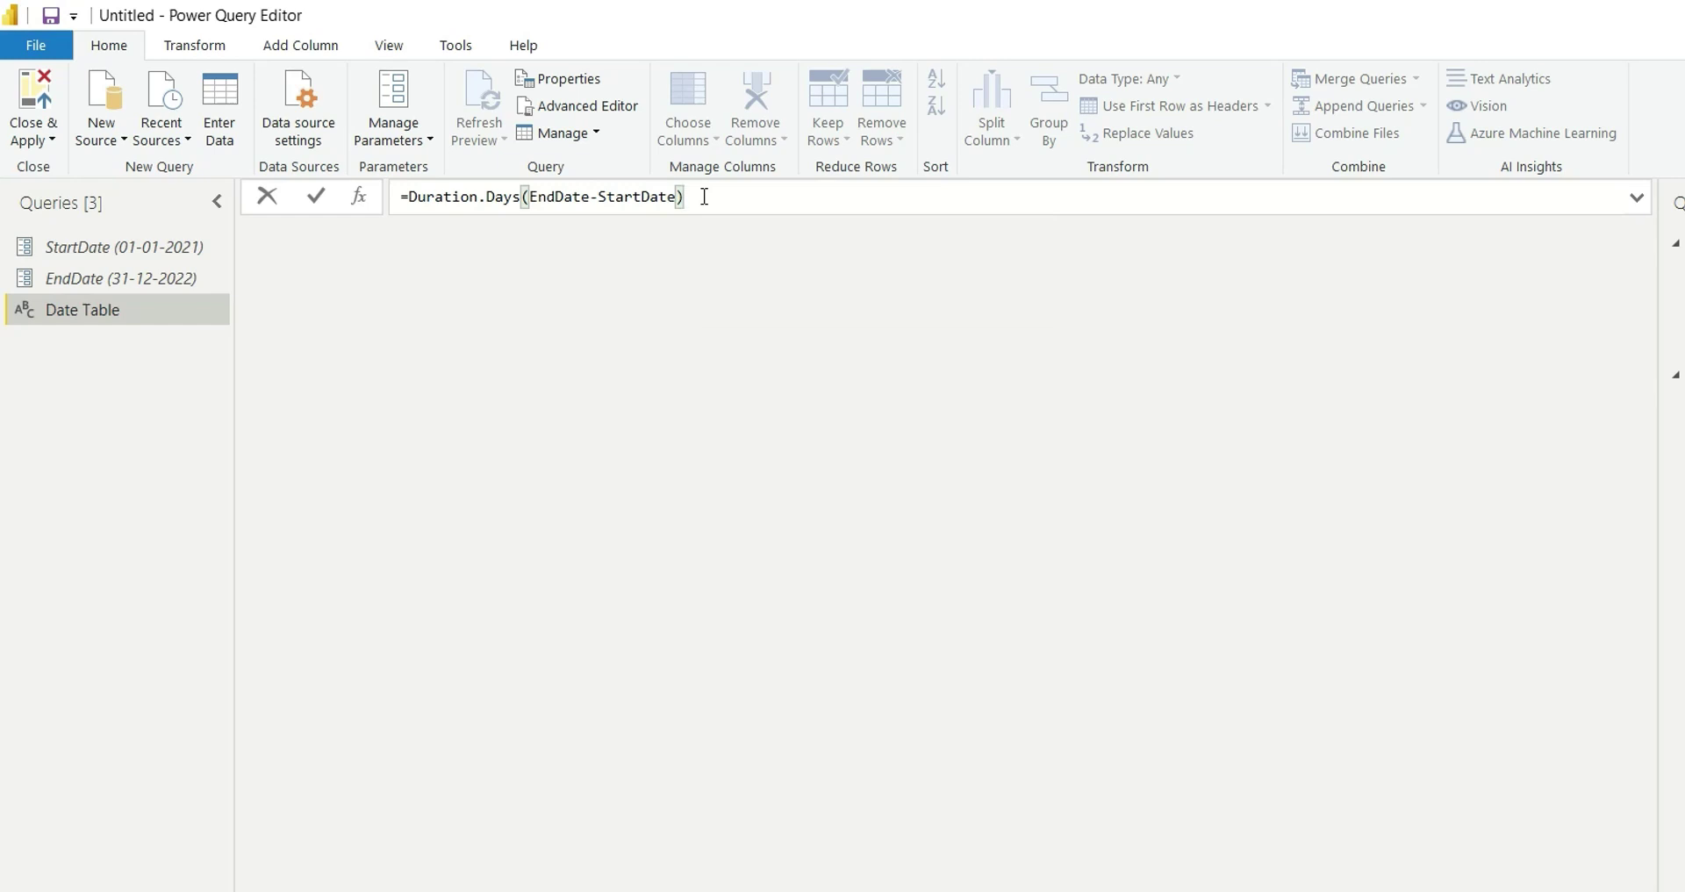
key(Return)
click(717, 196)
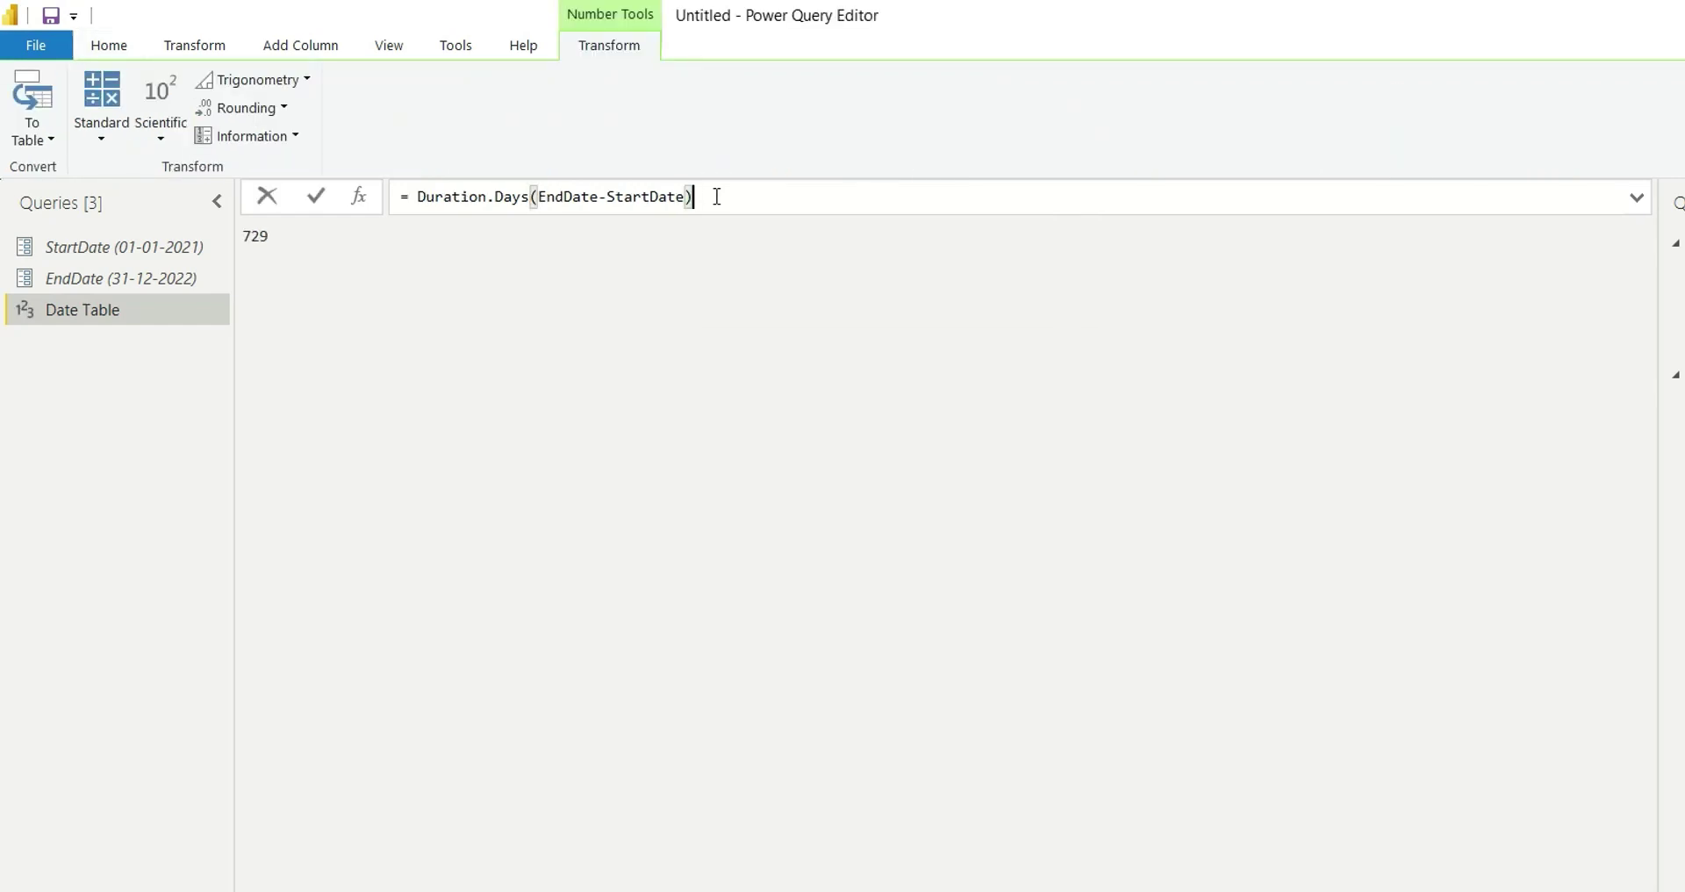
text(+1)
key(Return)
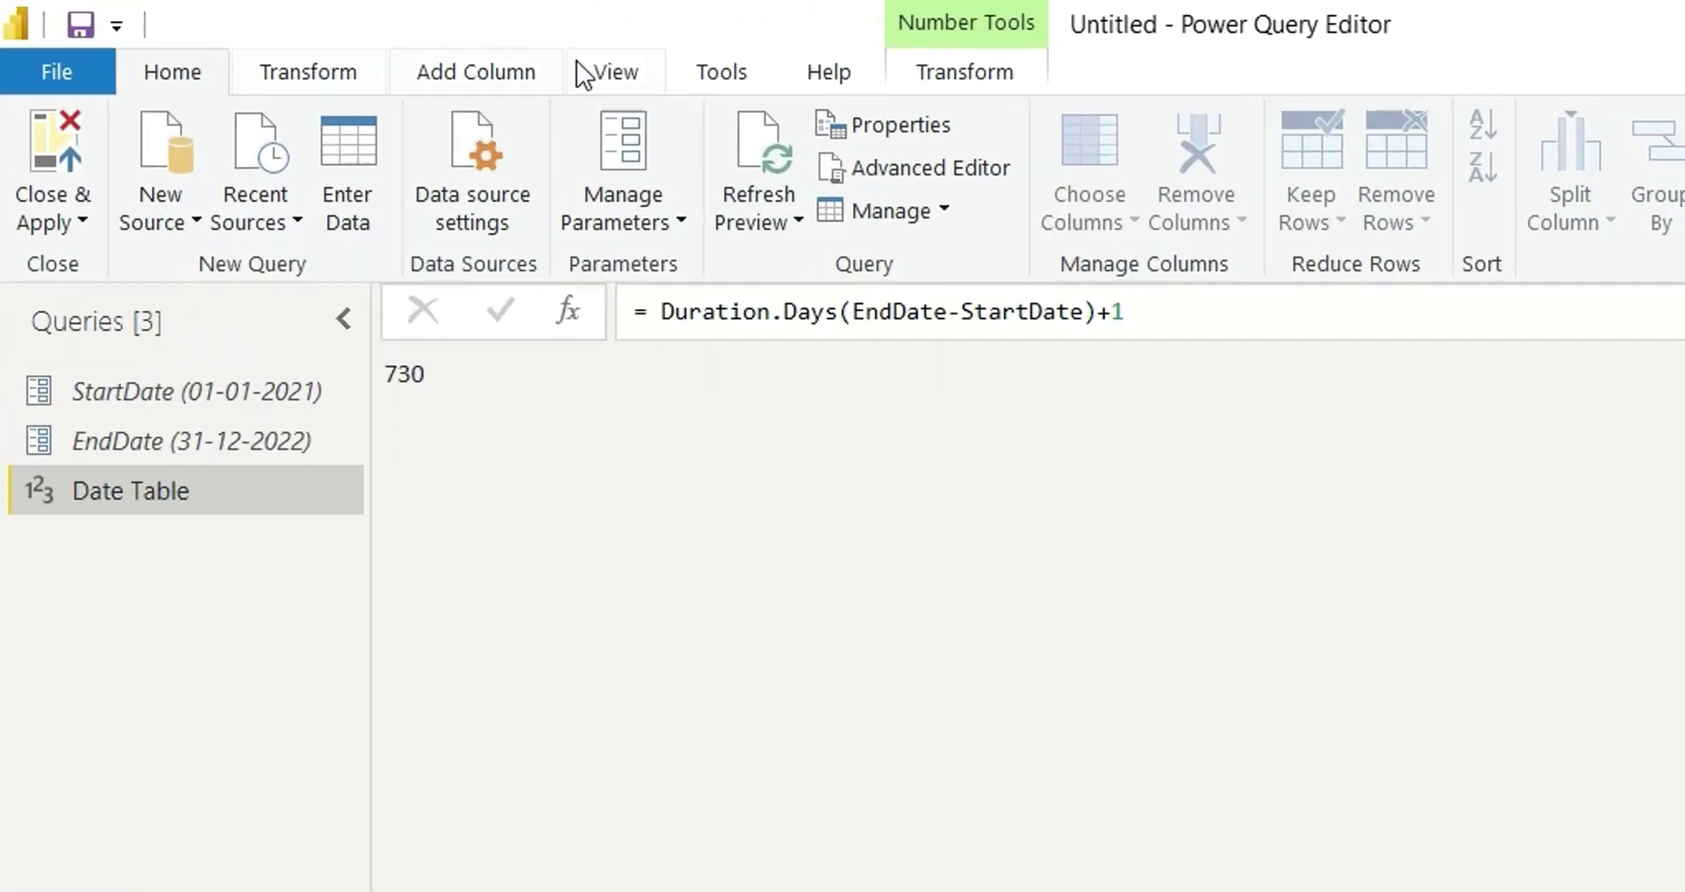
Rename the query's Source step to Duration in the Advanced Editor code.
click(563, 101)
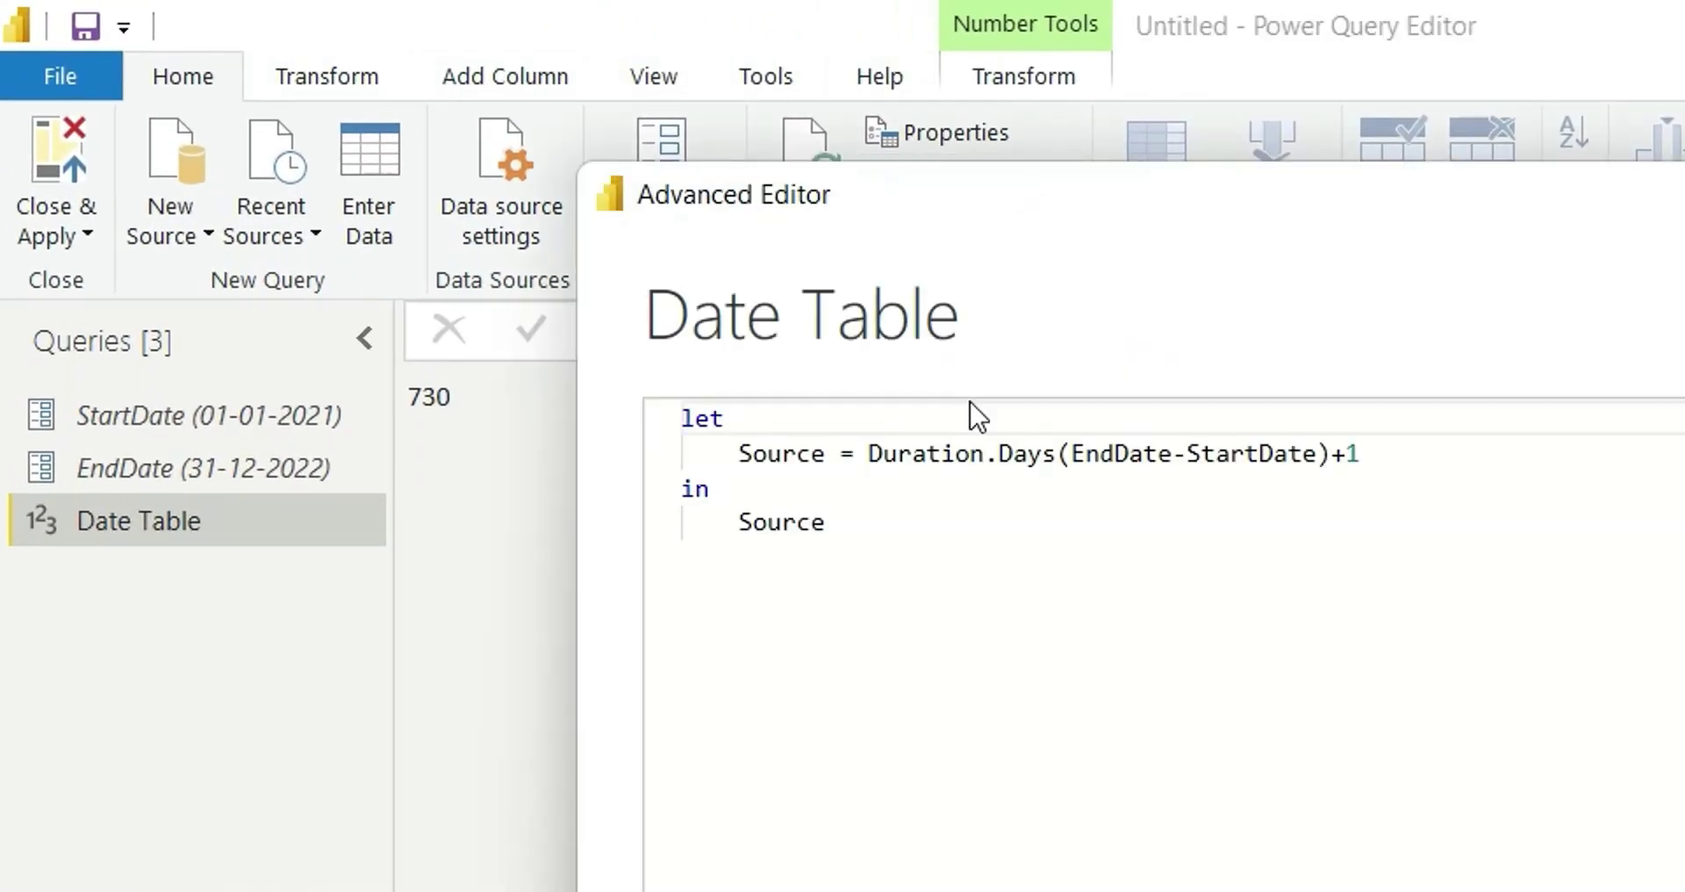
double_click(788, 457)
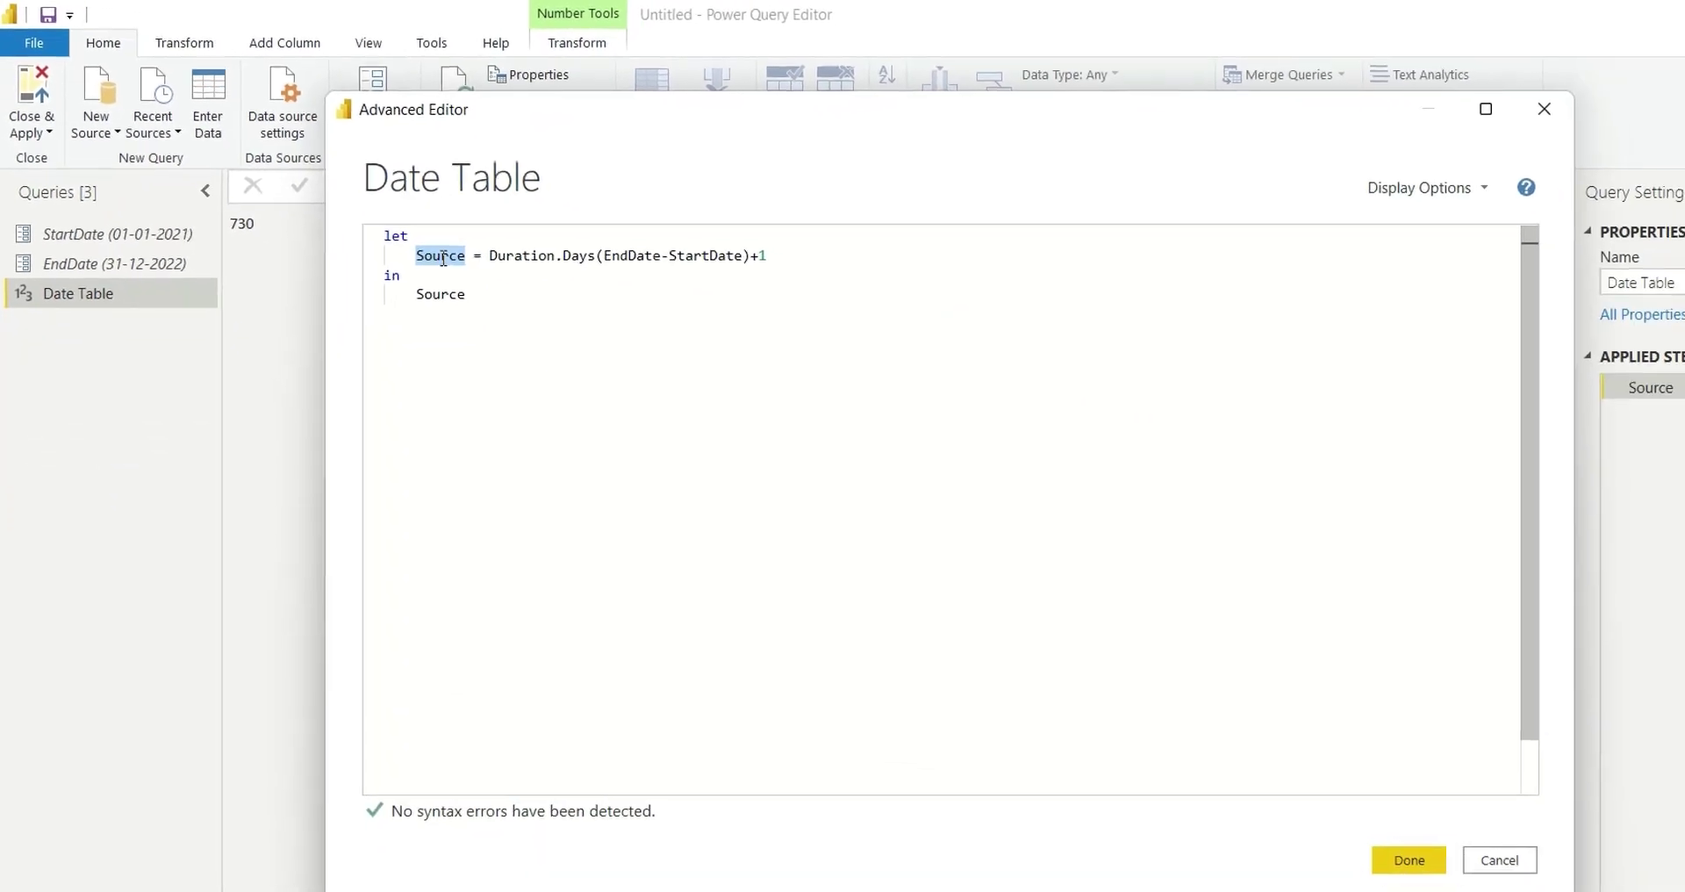
text(Duration)
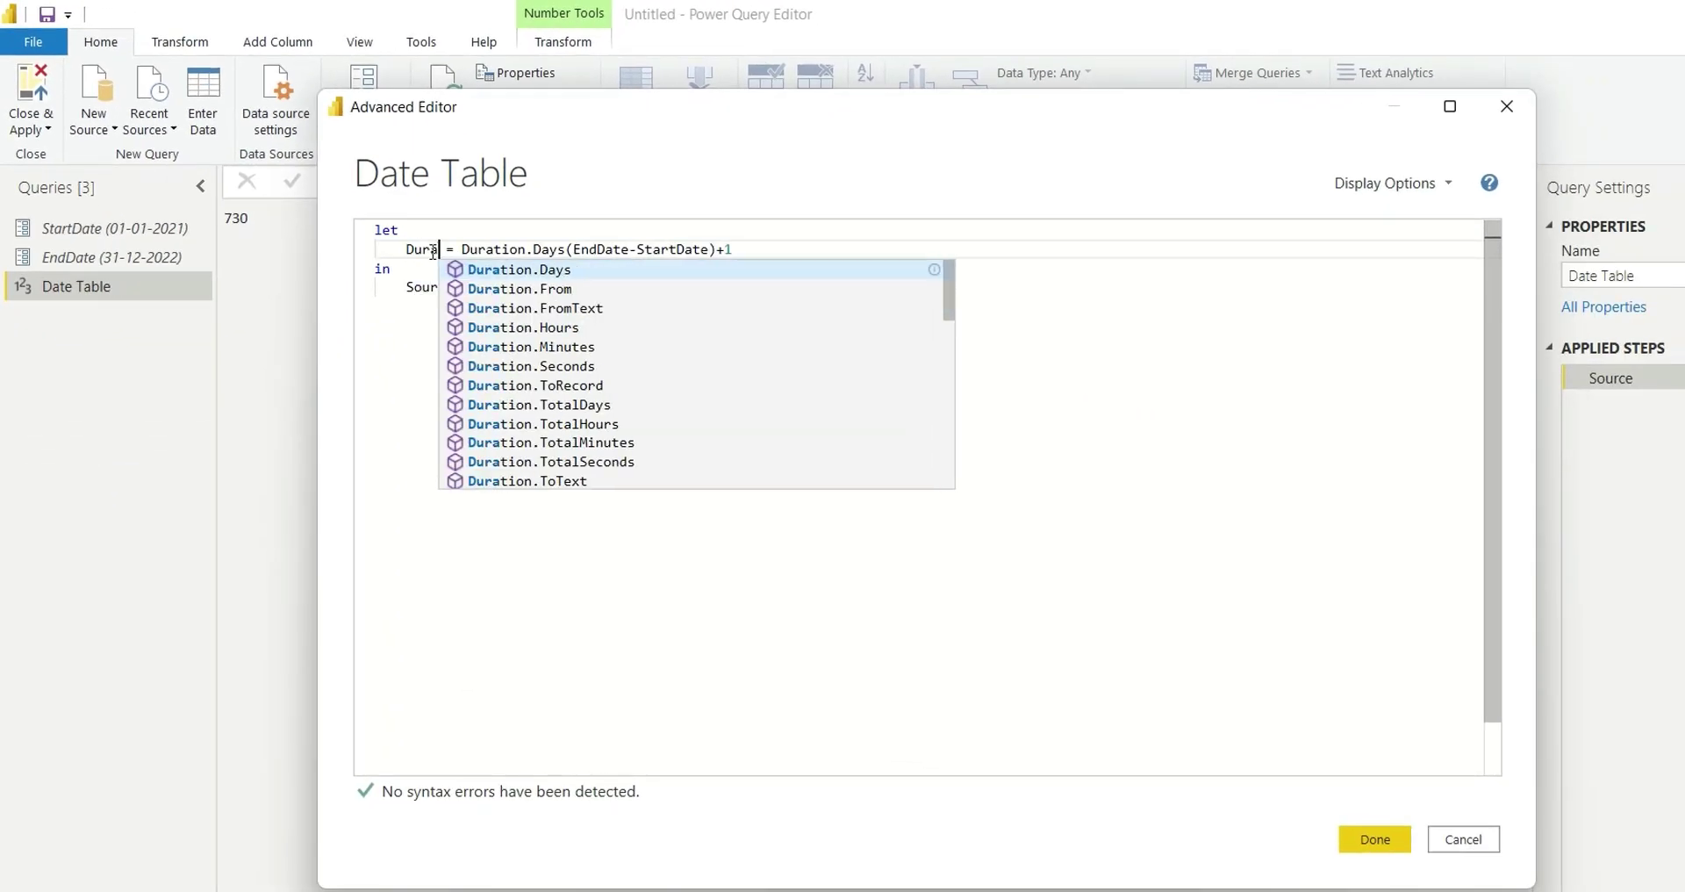
double_click(439, 286)
text(Duration)
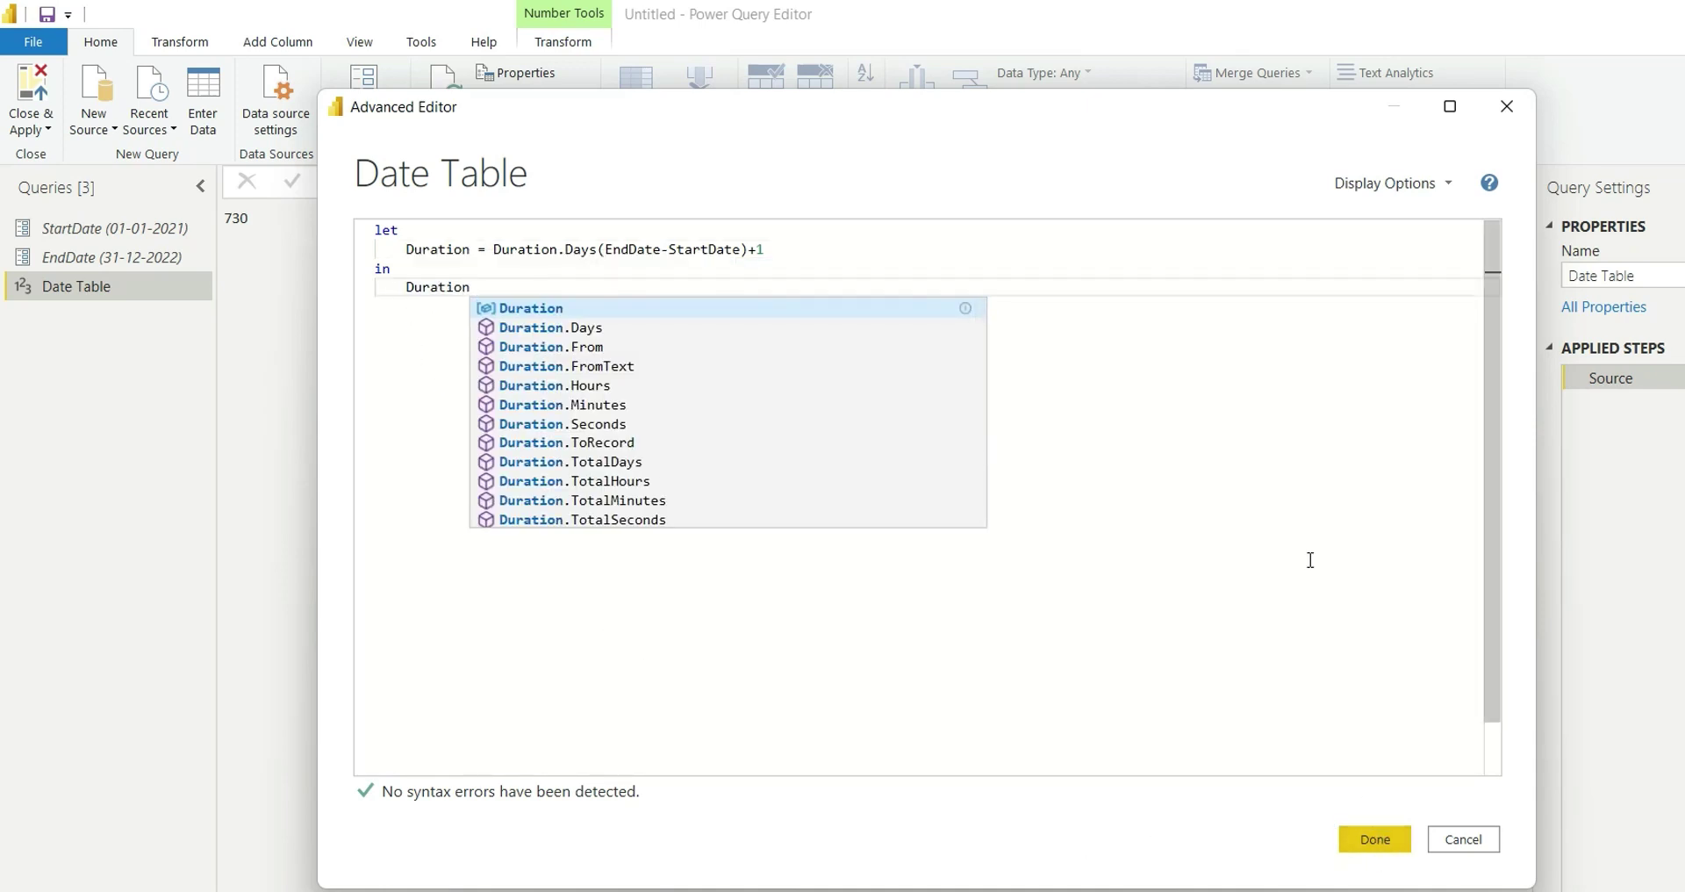
click(1372, 839)
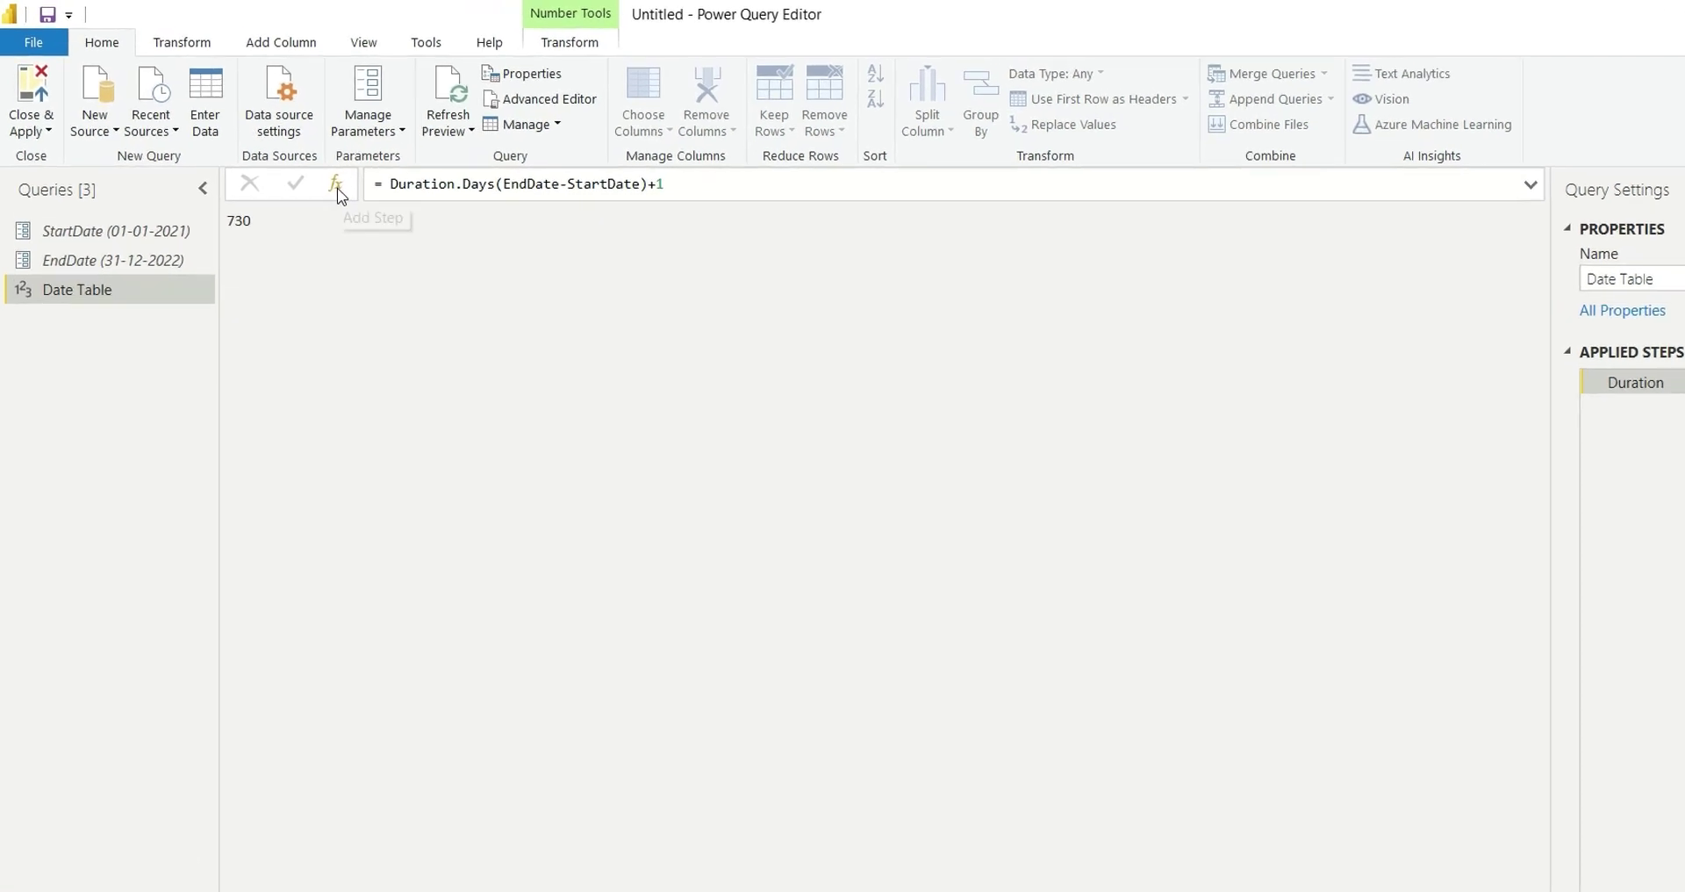
Apply = List.Dates(StartDate, Duration, #duration(1,0,0,0)) to list 730 daily dates.
key(BackSpace)
key(BackSpace)
key(BackSpace)
key(BackSpace)
key(BackSpace)
key(BackSpace)
key(BackSpace)
key(BackSpace)
key(BackSpace)
key(BackSpace)
key(BackSpace)
key(BackSpace)
key(BackSpace)
key(BackSpace)
key(BackSpace)
key(BackSpace)
key(BackSpace)
key(BackSpace)
key(BackSpace)
key(BackSpace)
text(L)
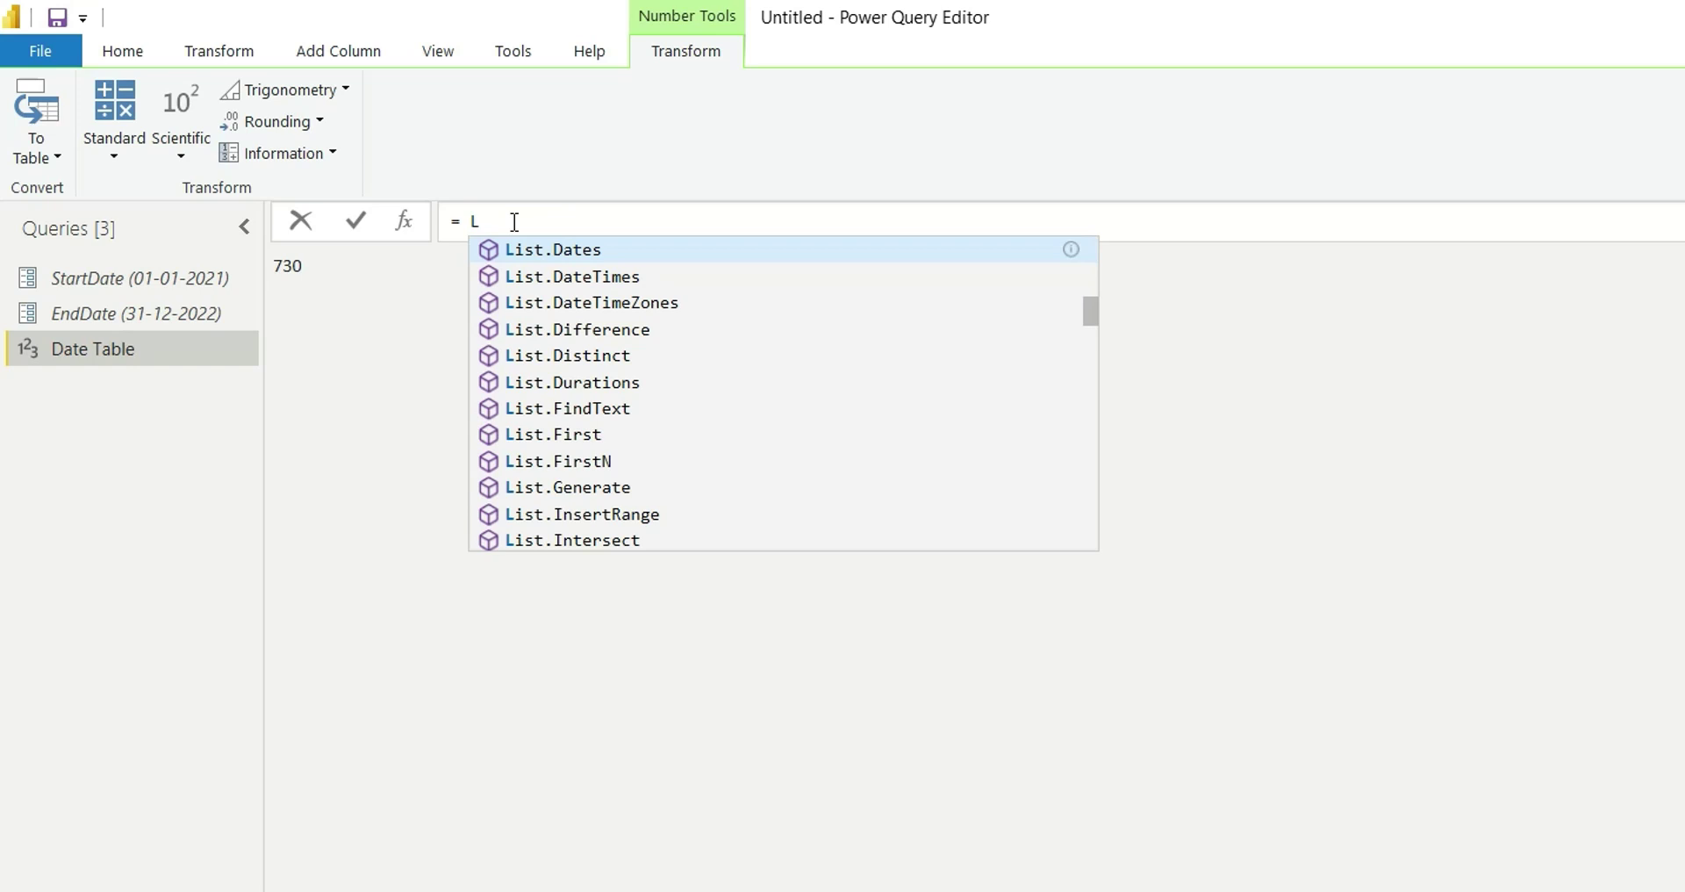
text(ist)
key(Tab)
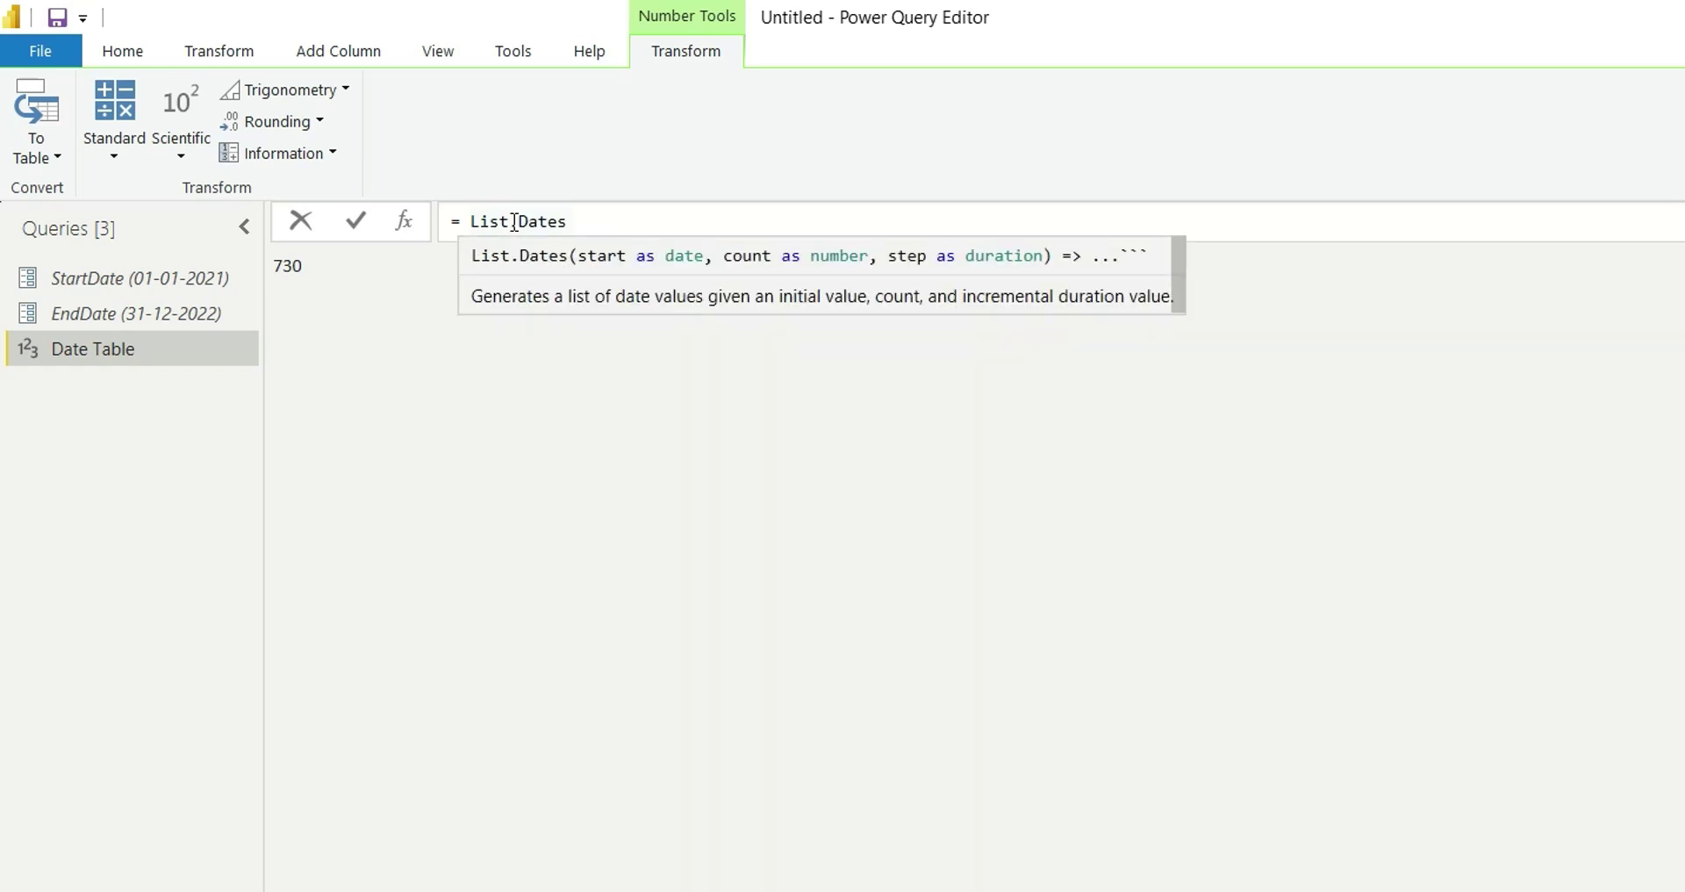
text((St)
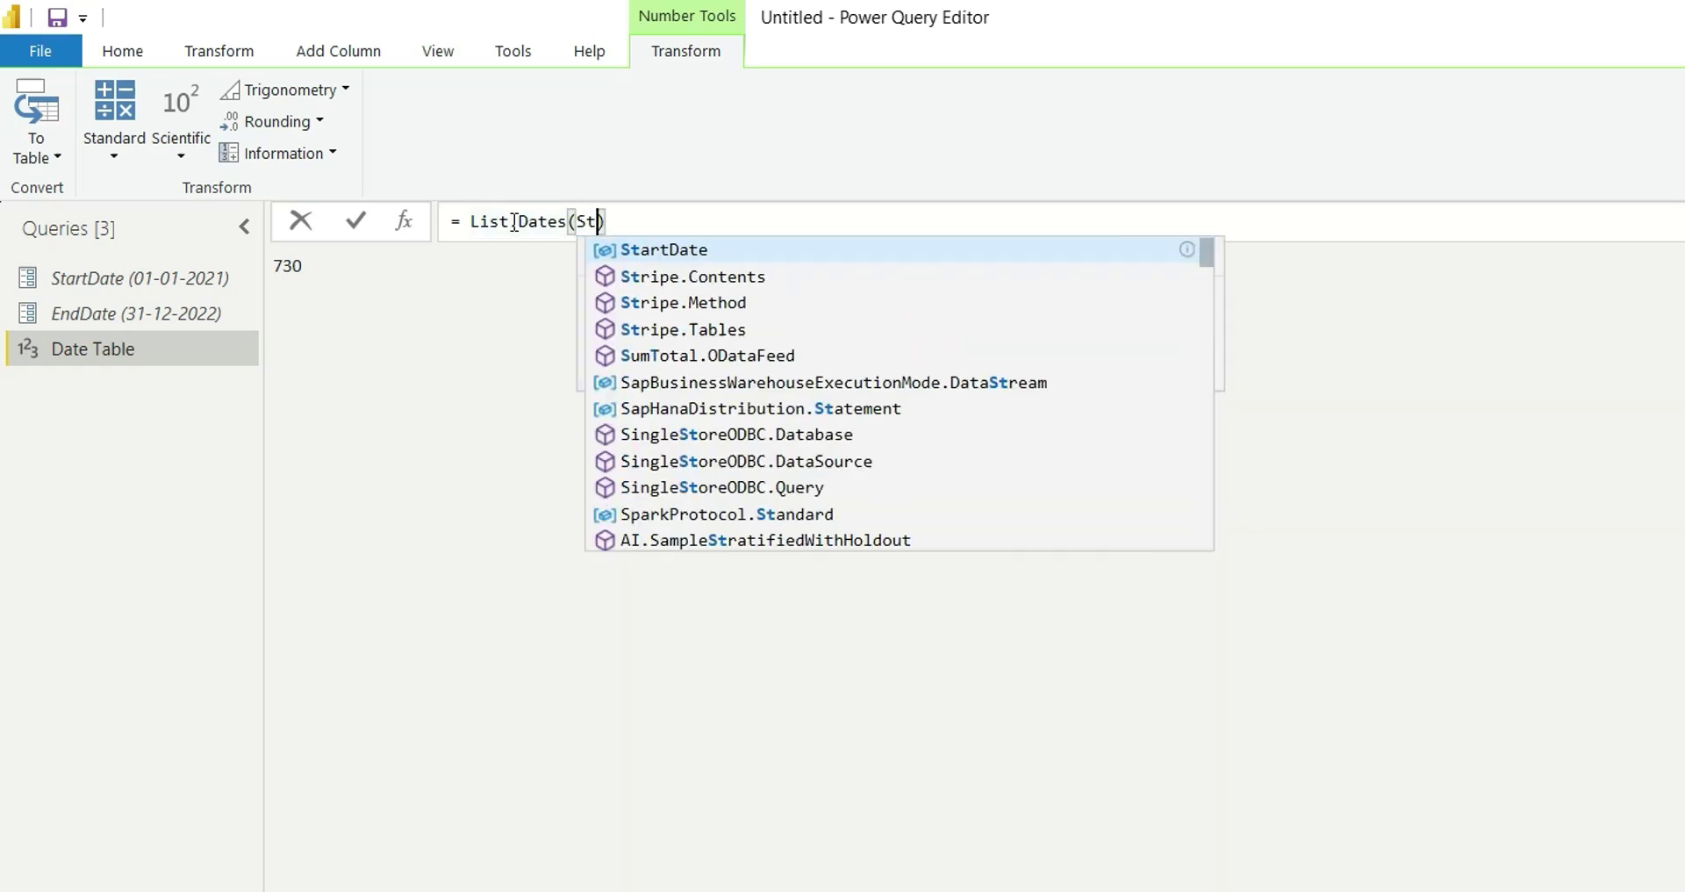
key(Tab)
text(, )
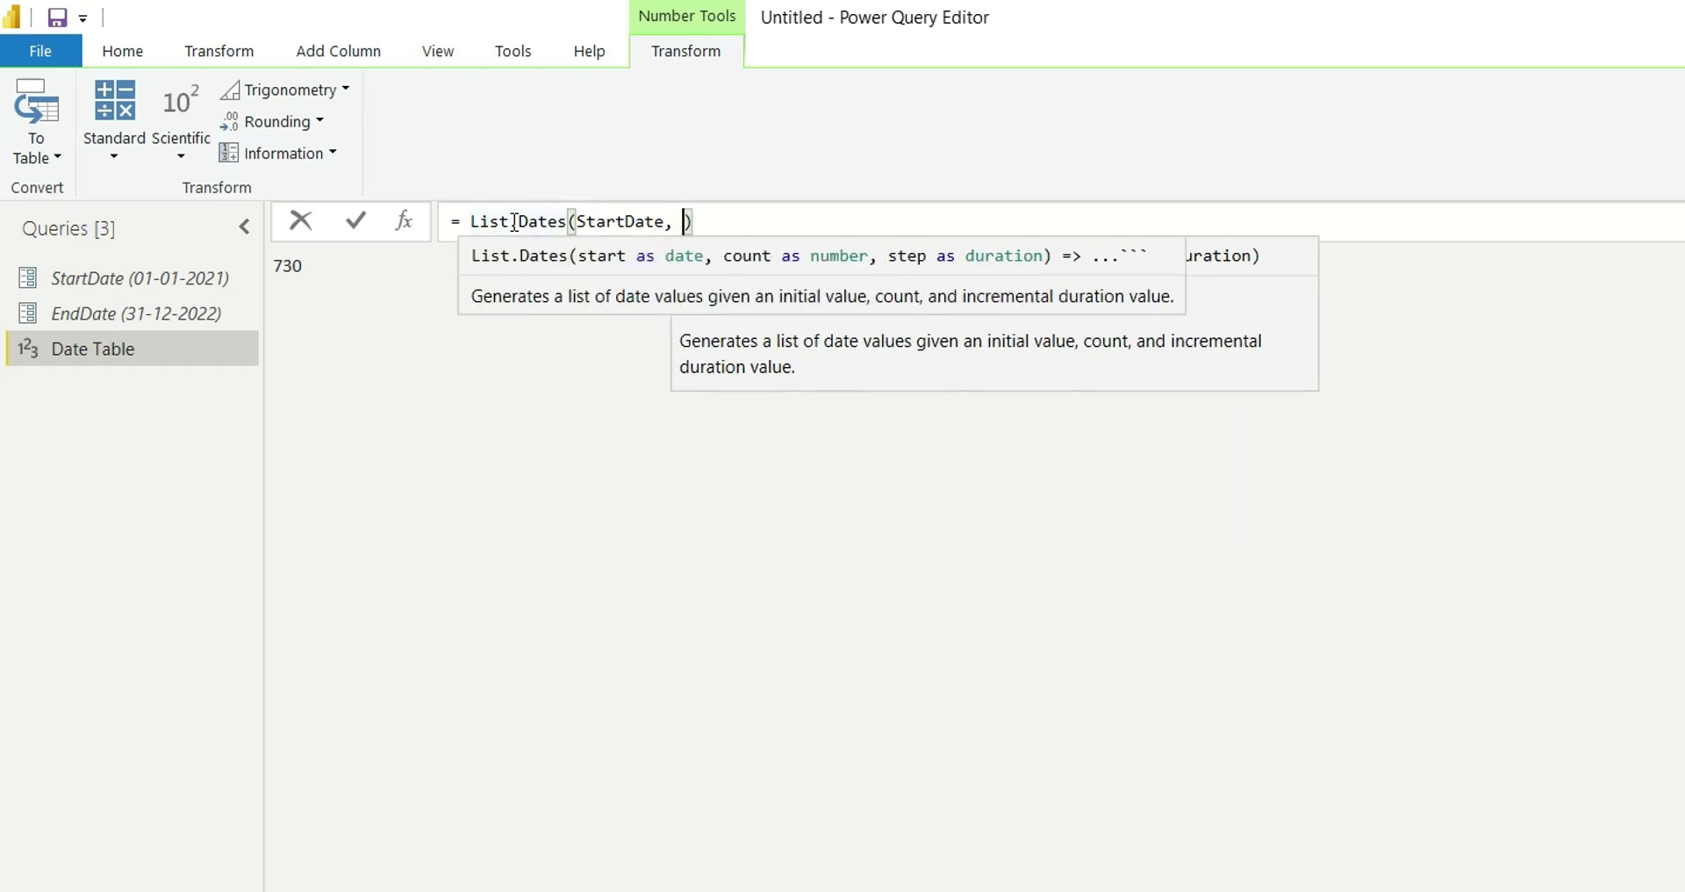
text(Dur)
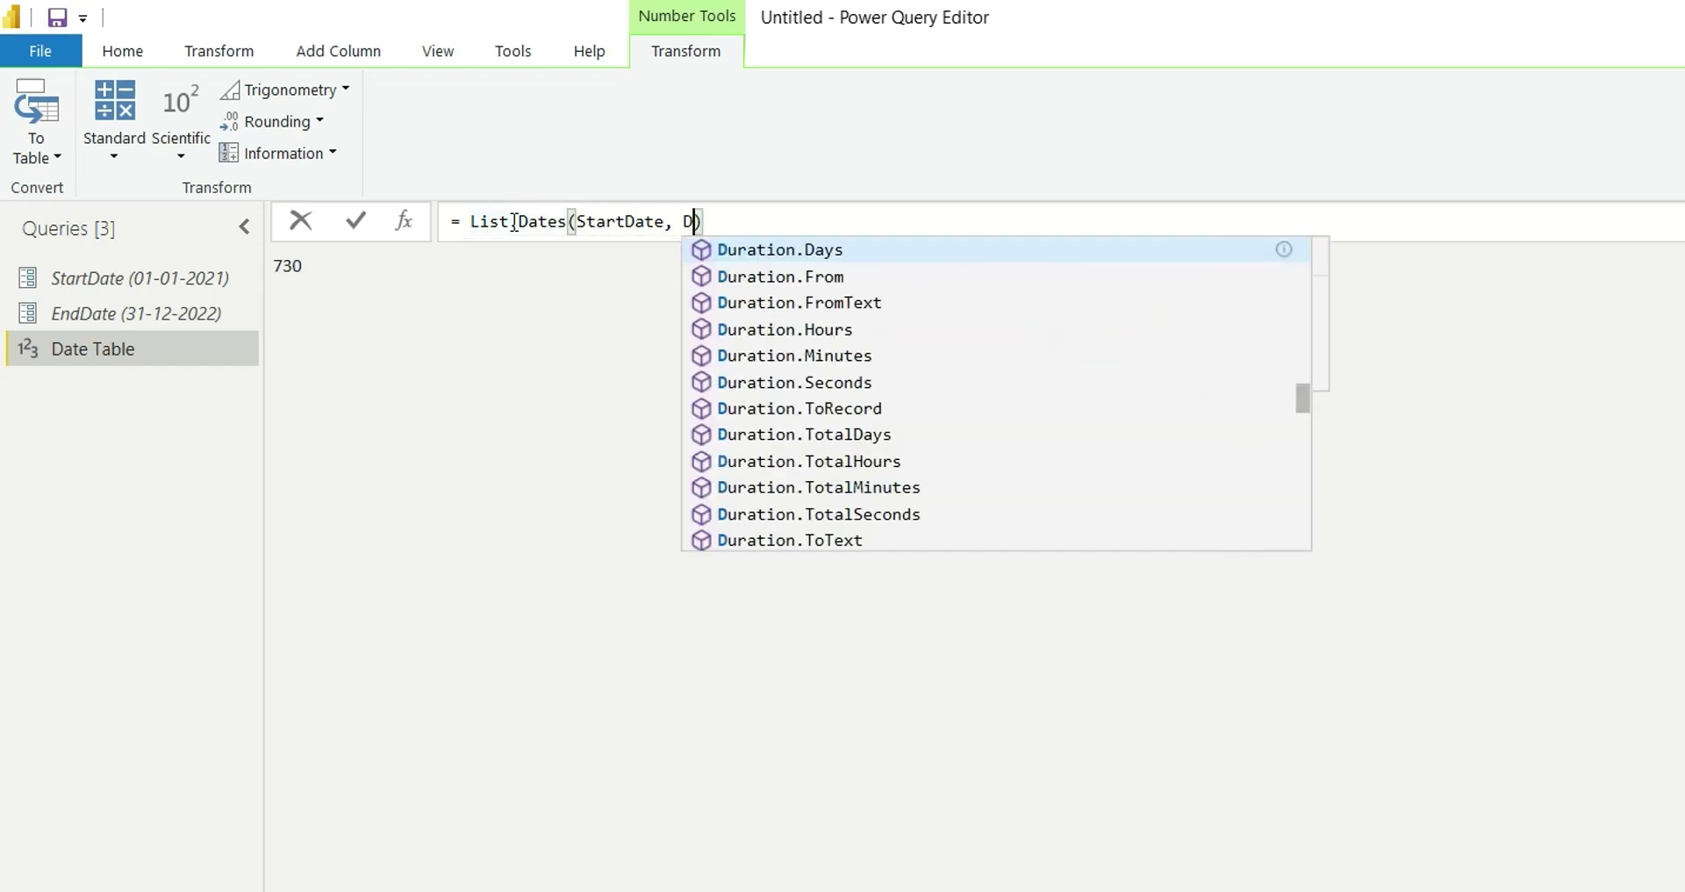
text(ation)
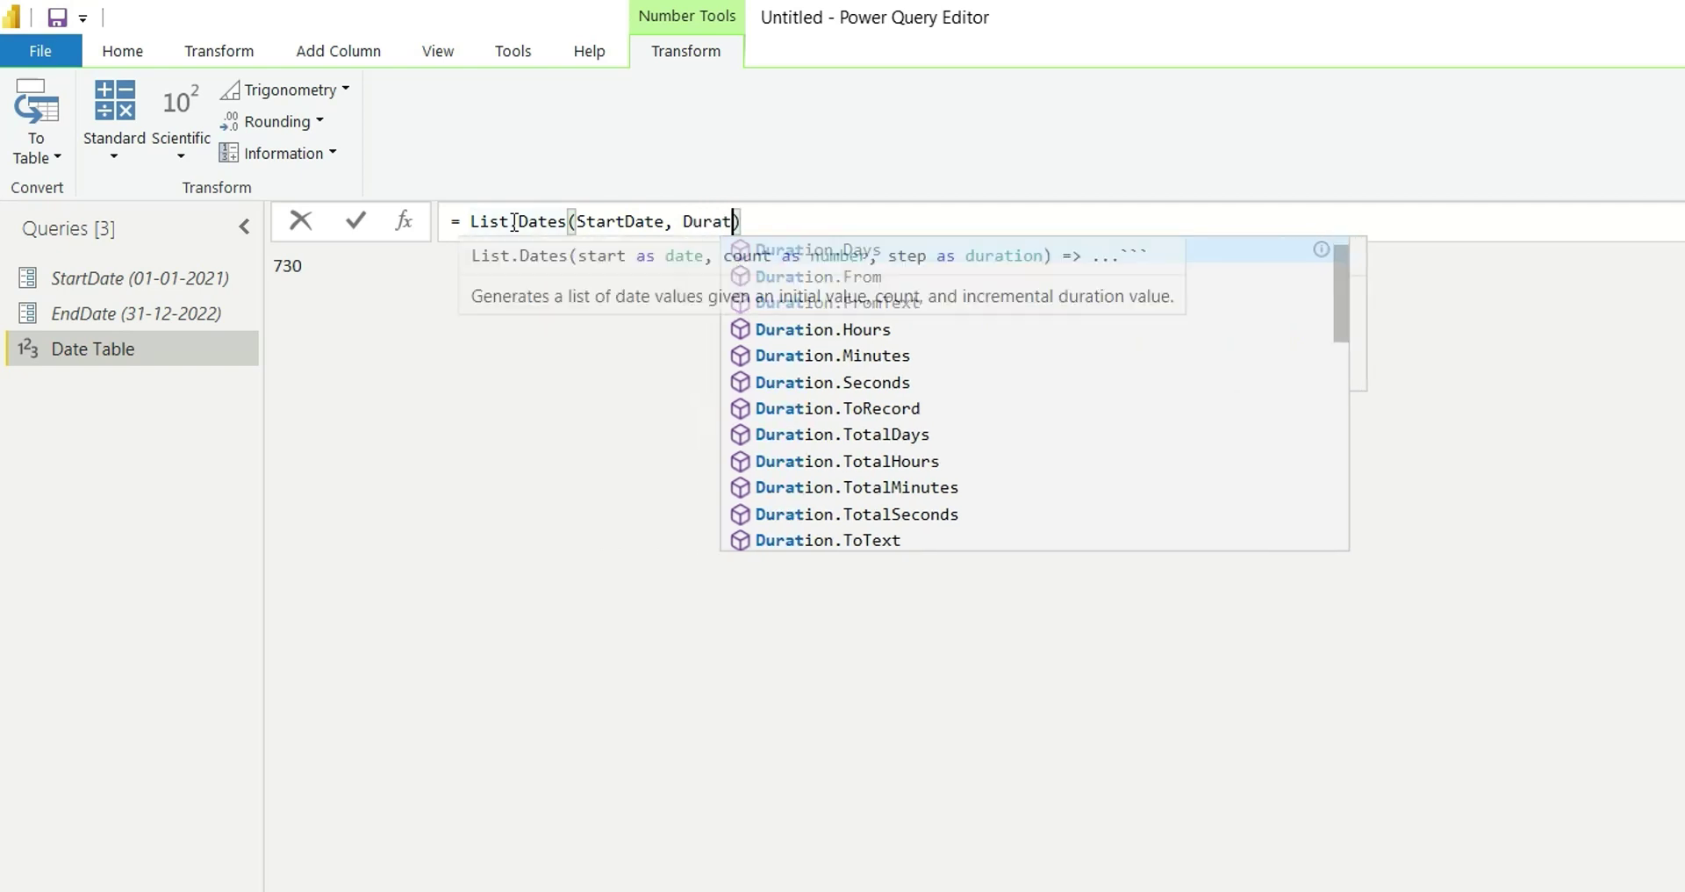
key(Escape)
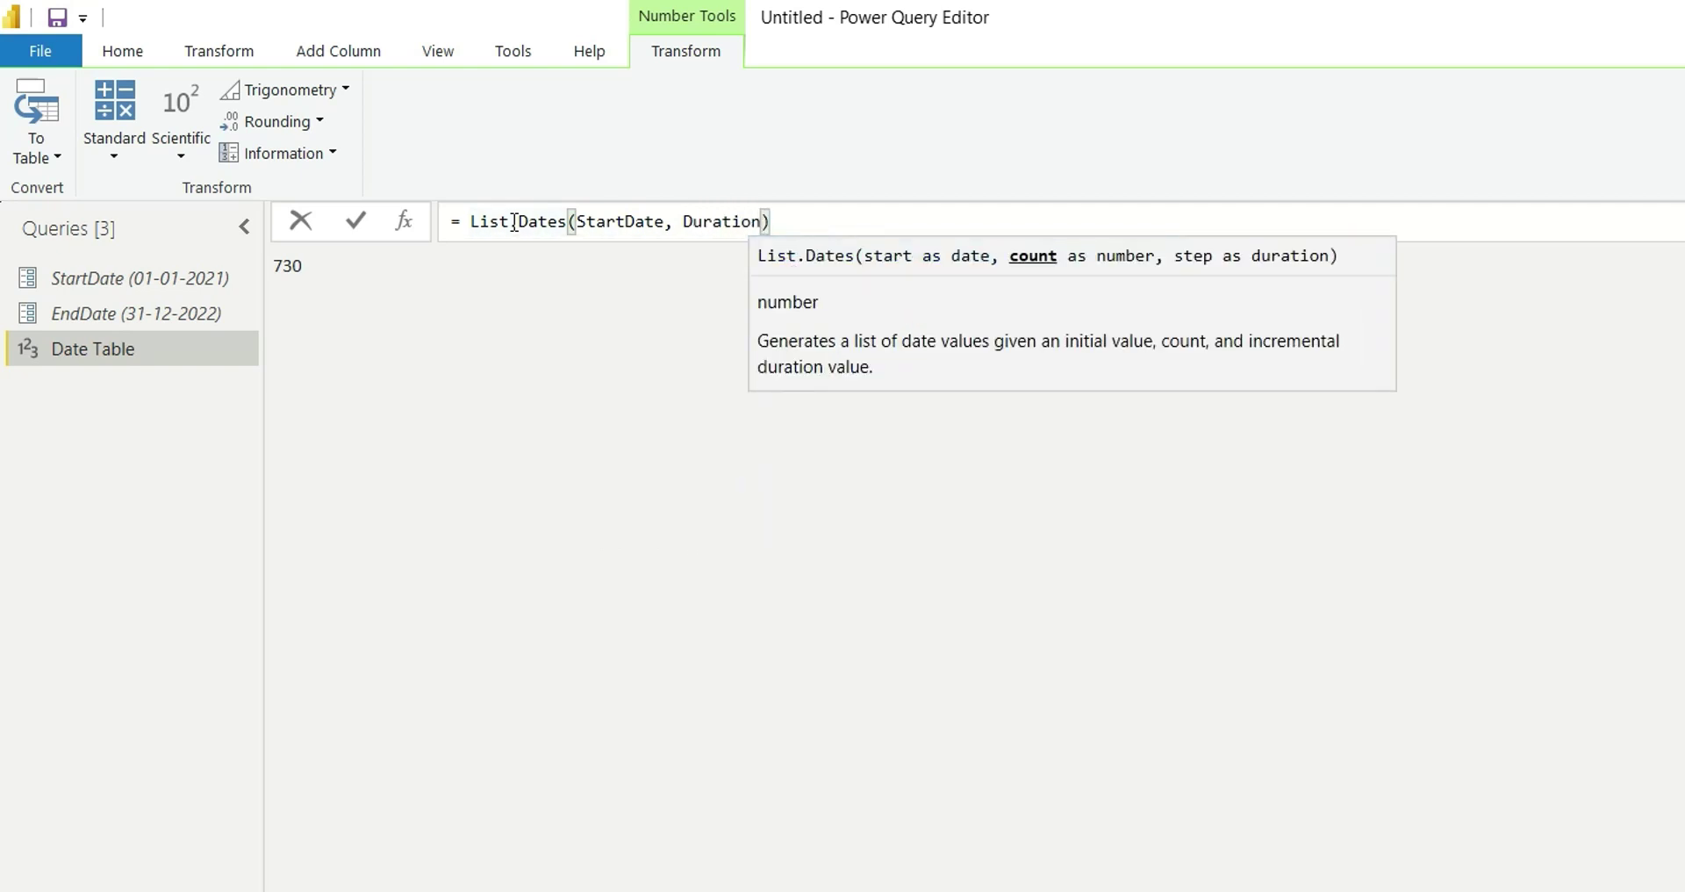
text(,)
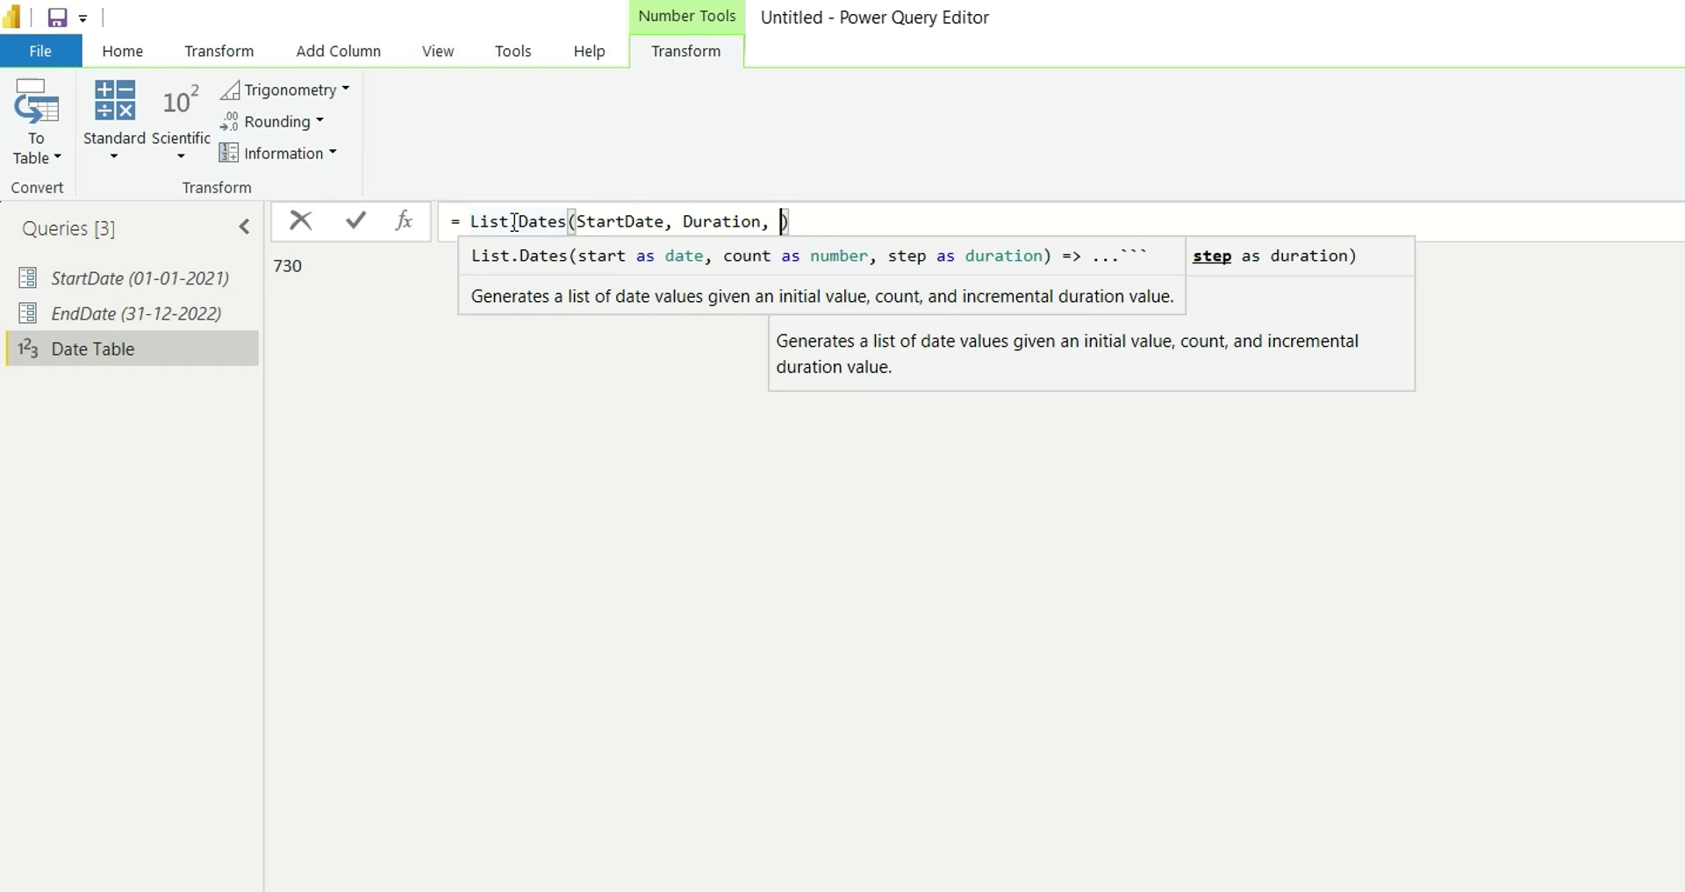
text(#du)
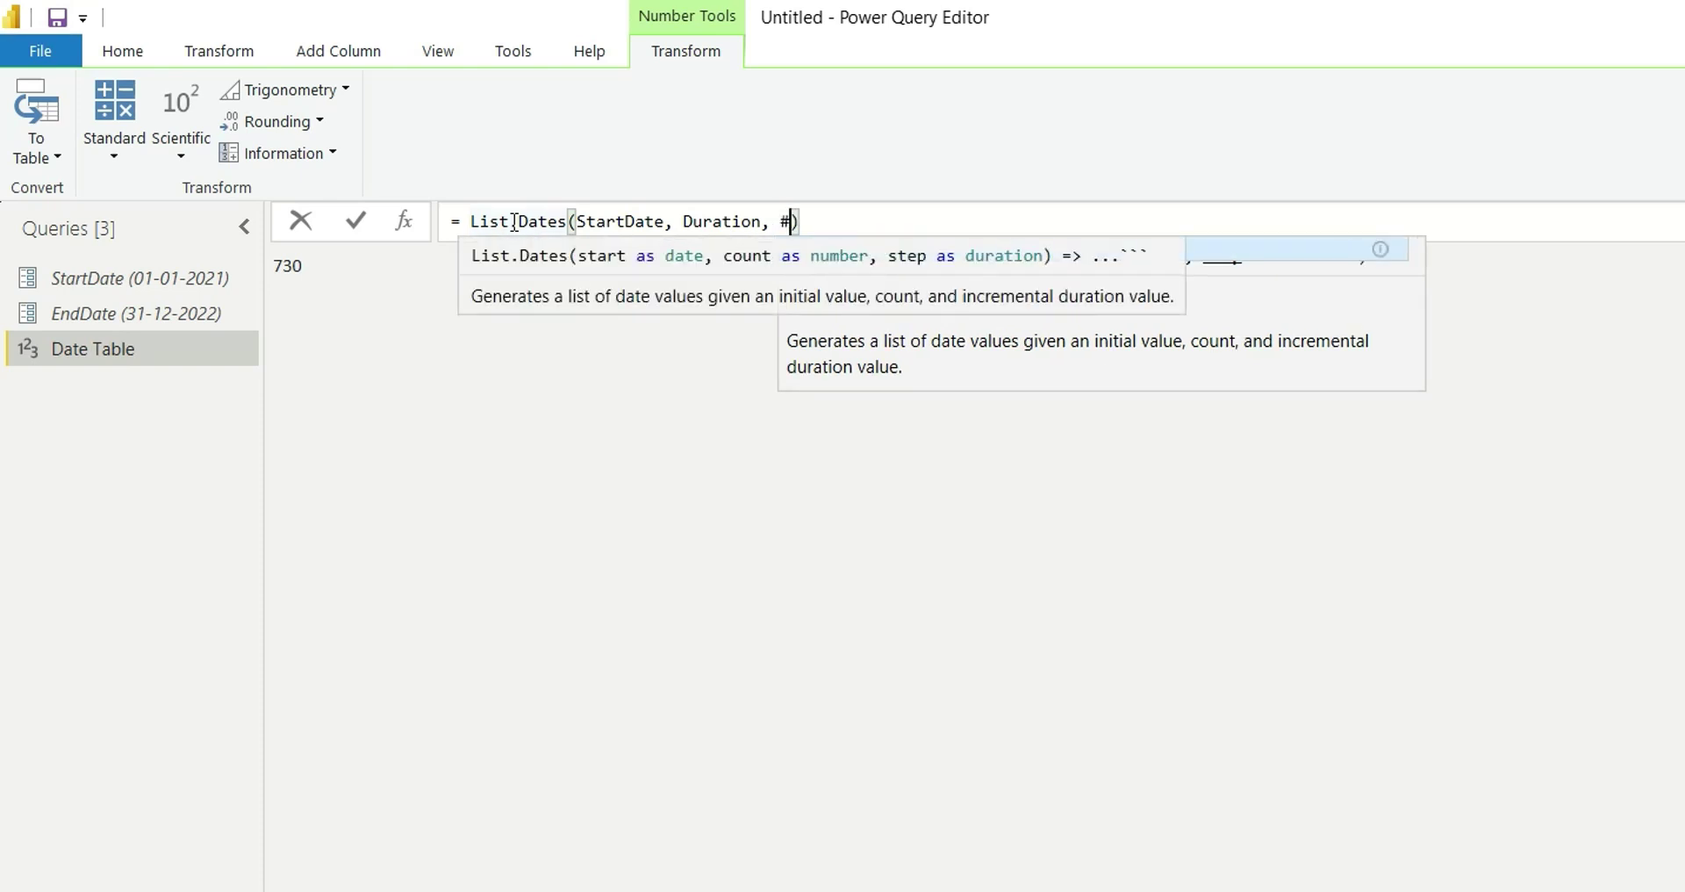
text(ration)
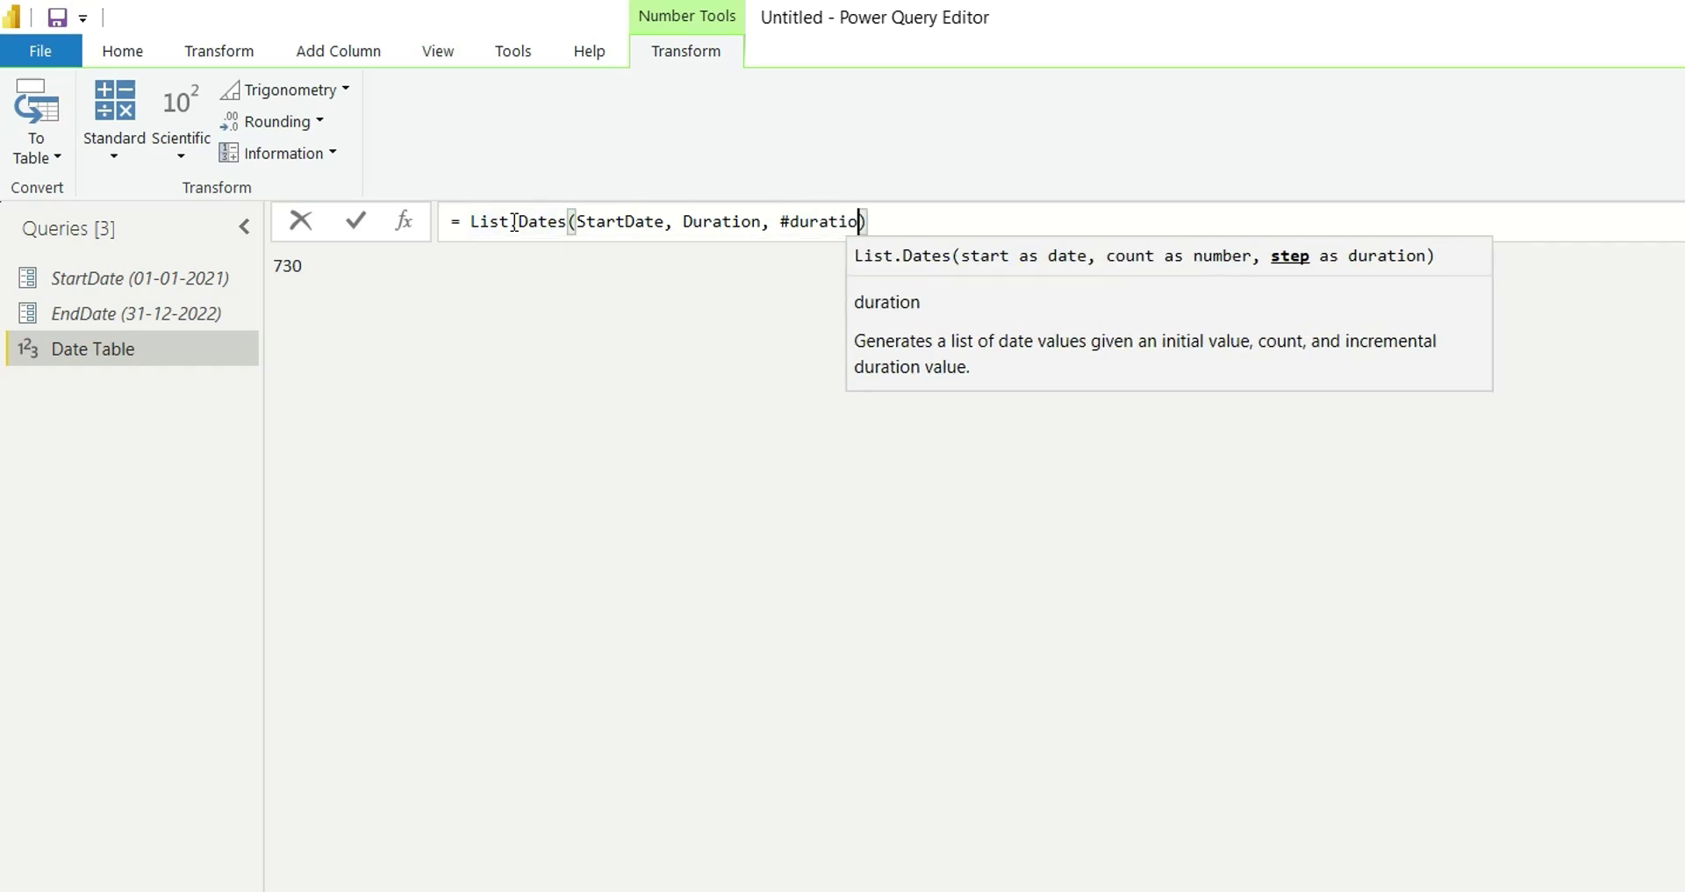
text((1,0)
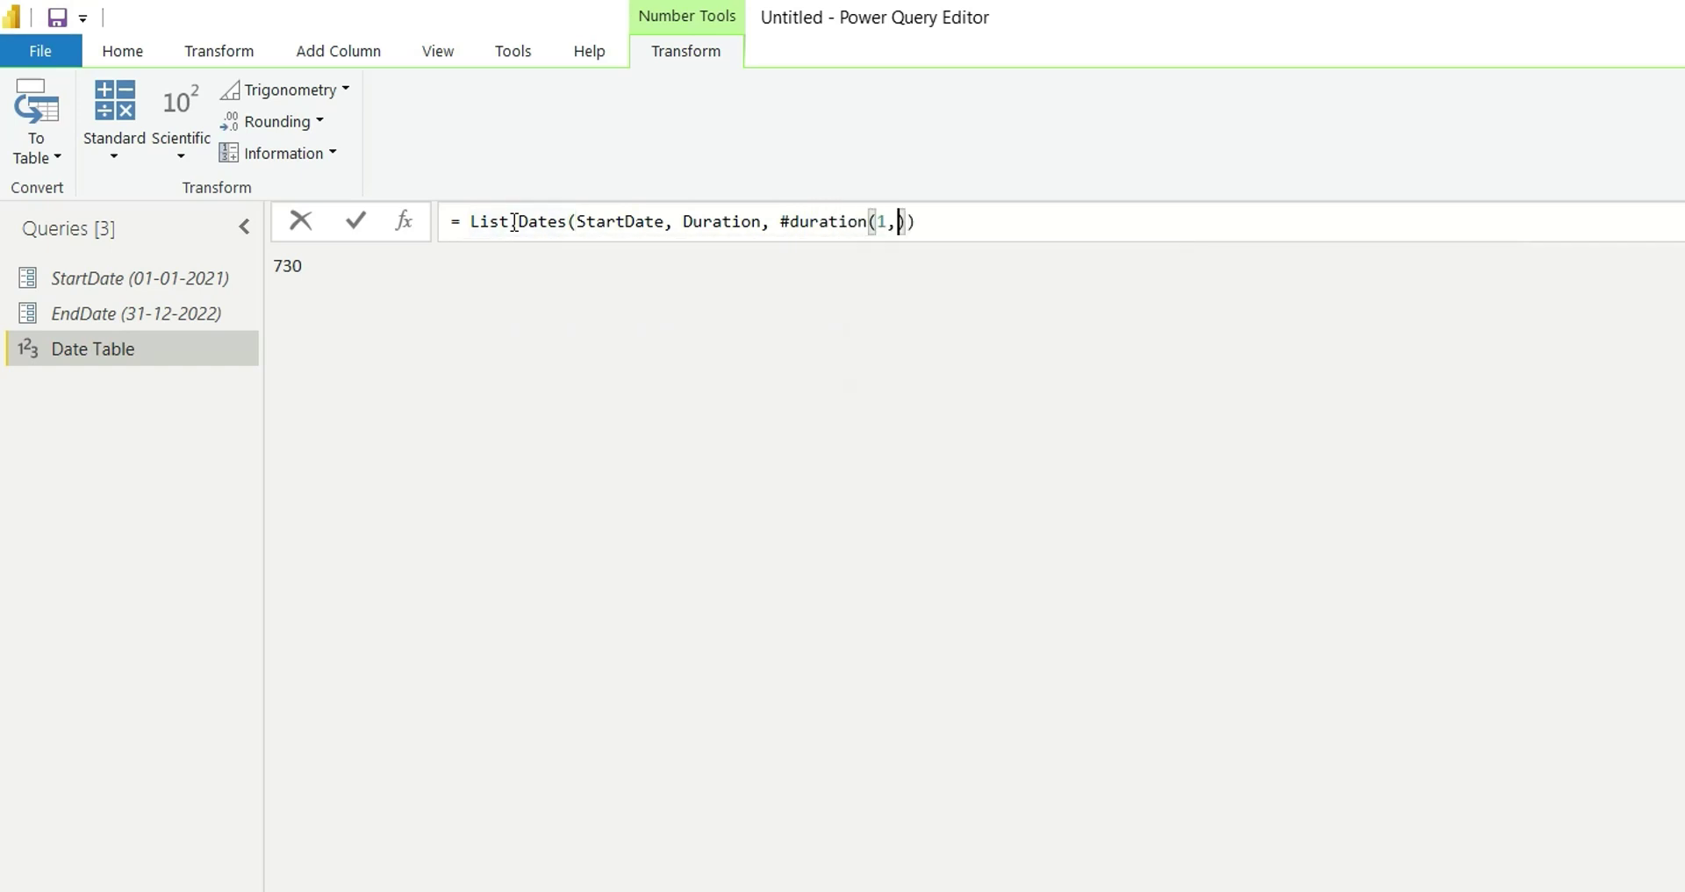
text(,0,0)
text())
click(355, 222)
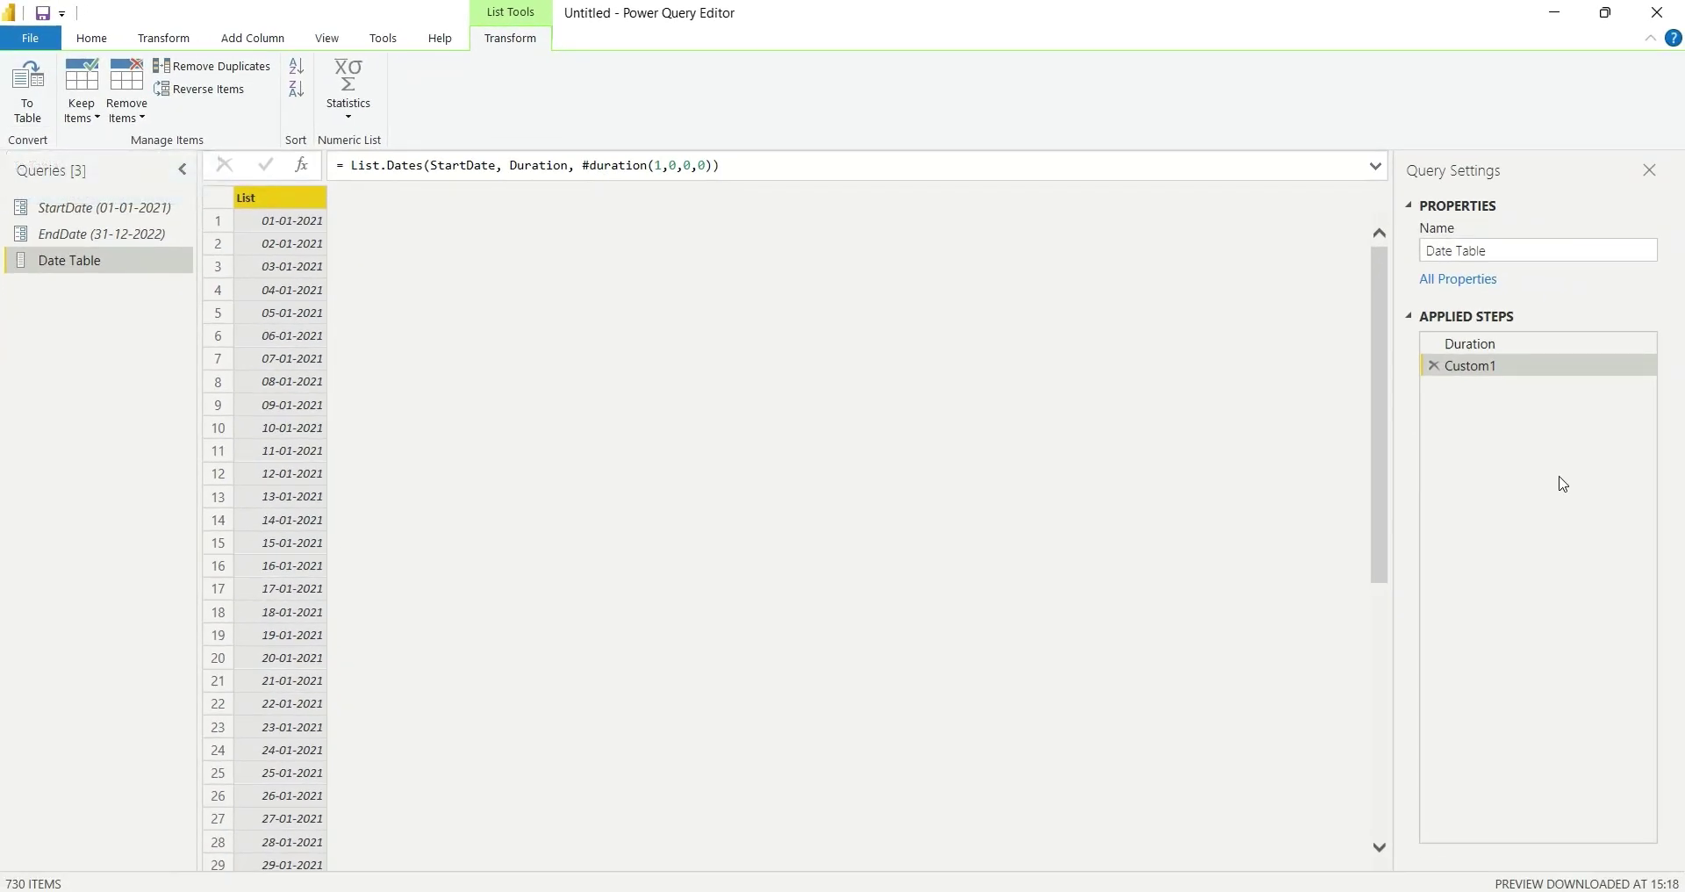
Rename the Custom1 step to 'List of date'.
right_click(1486, 366)
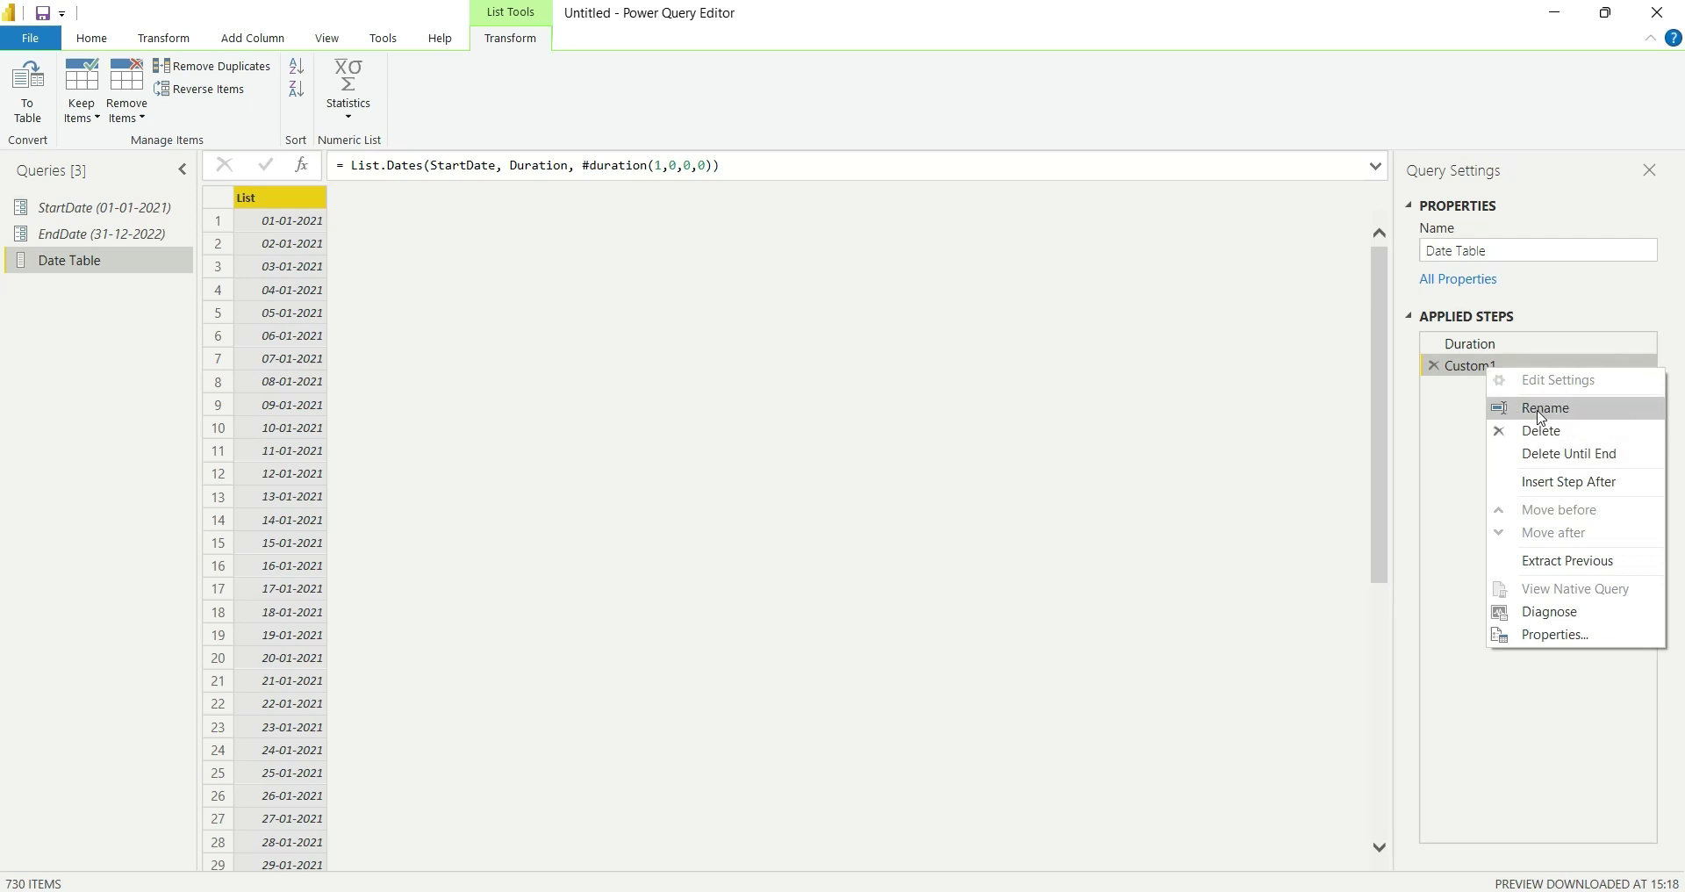
click(1542, 409)
text(Lis)
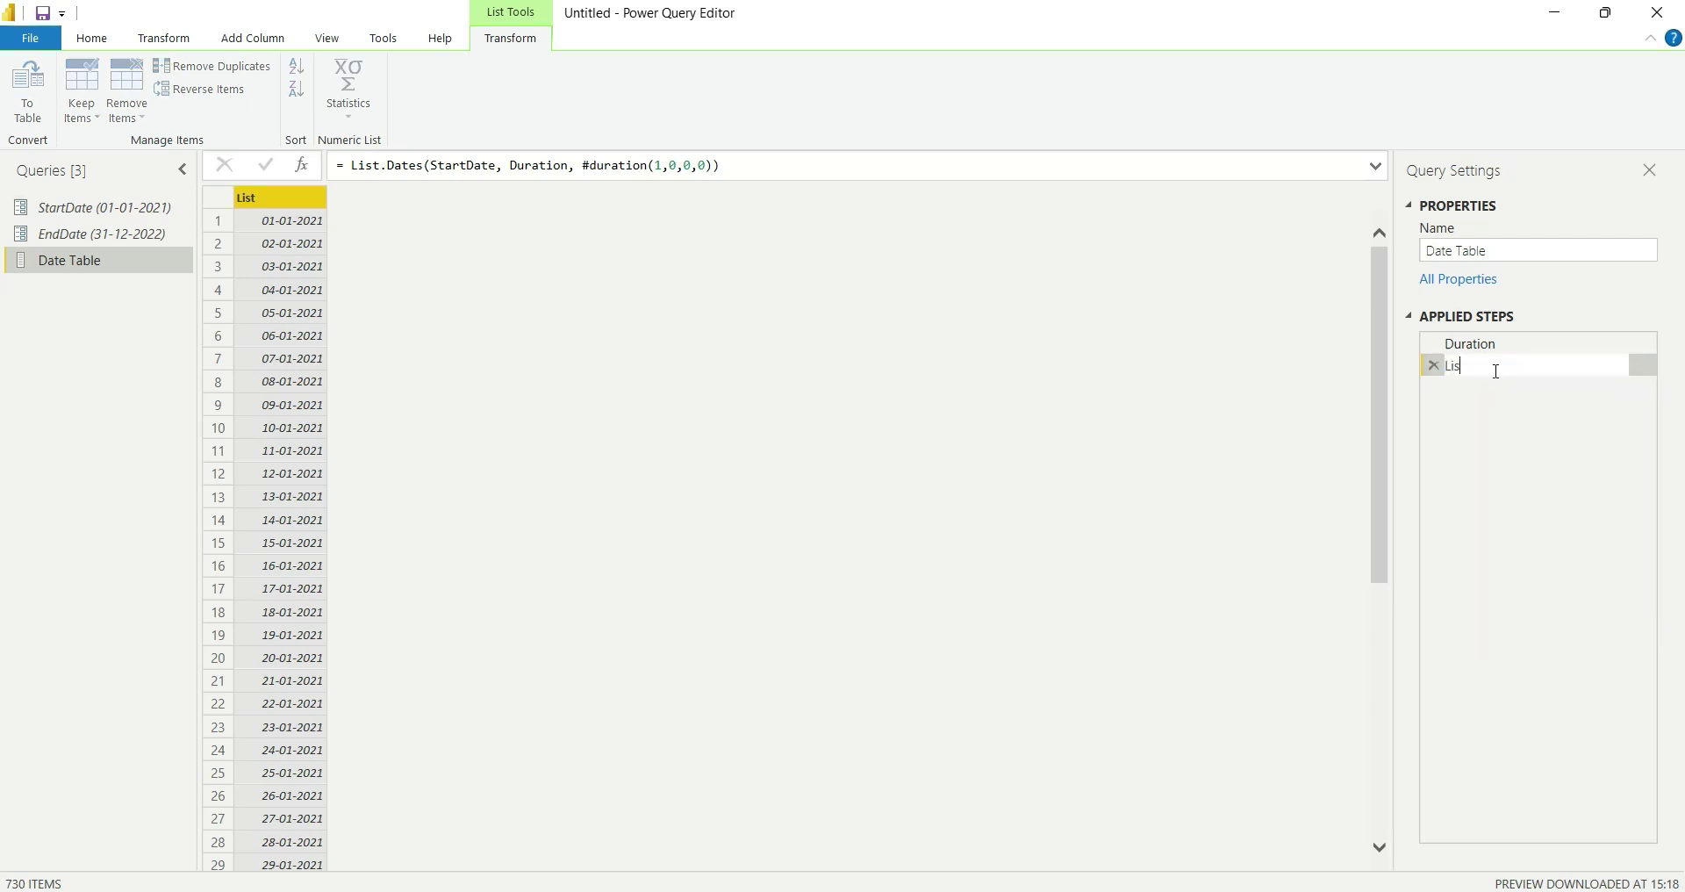
text(t of date)
key(Return)
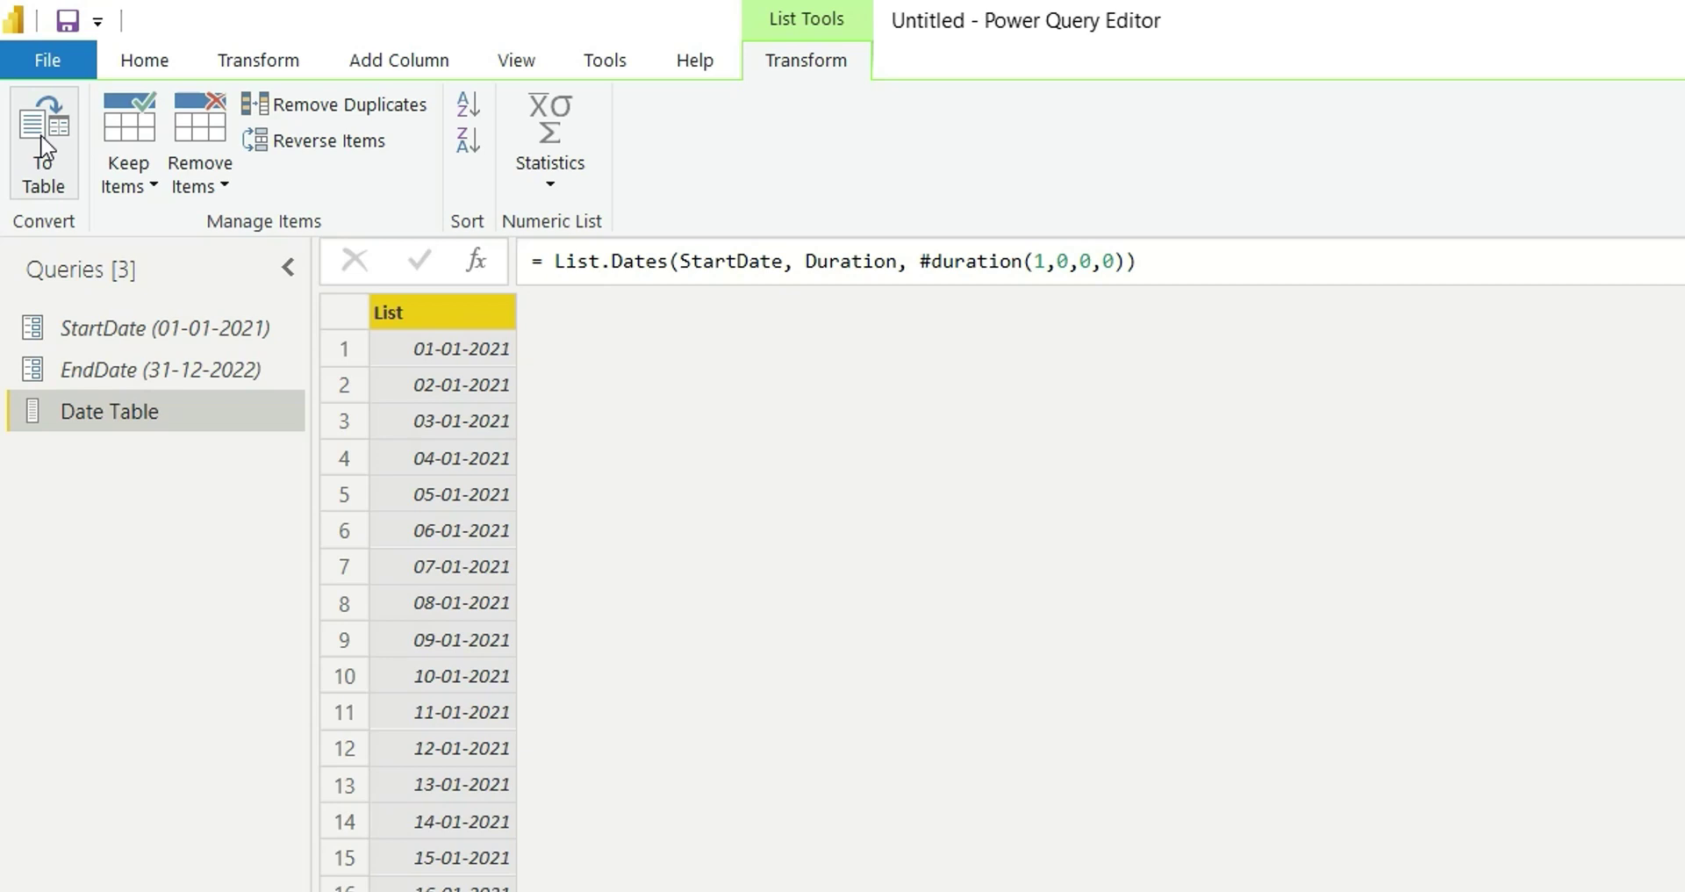
Convert the list to a table with one Date-typed column named Dates.
click(44, 149)
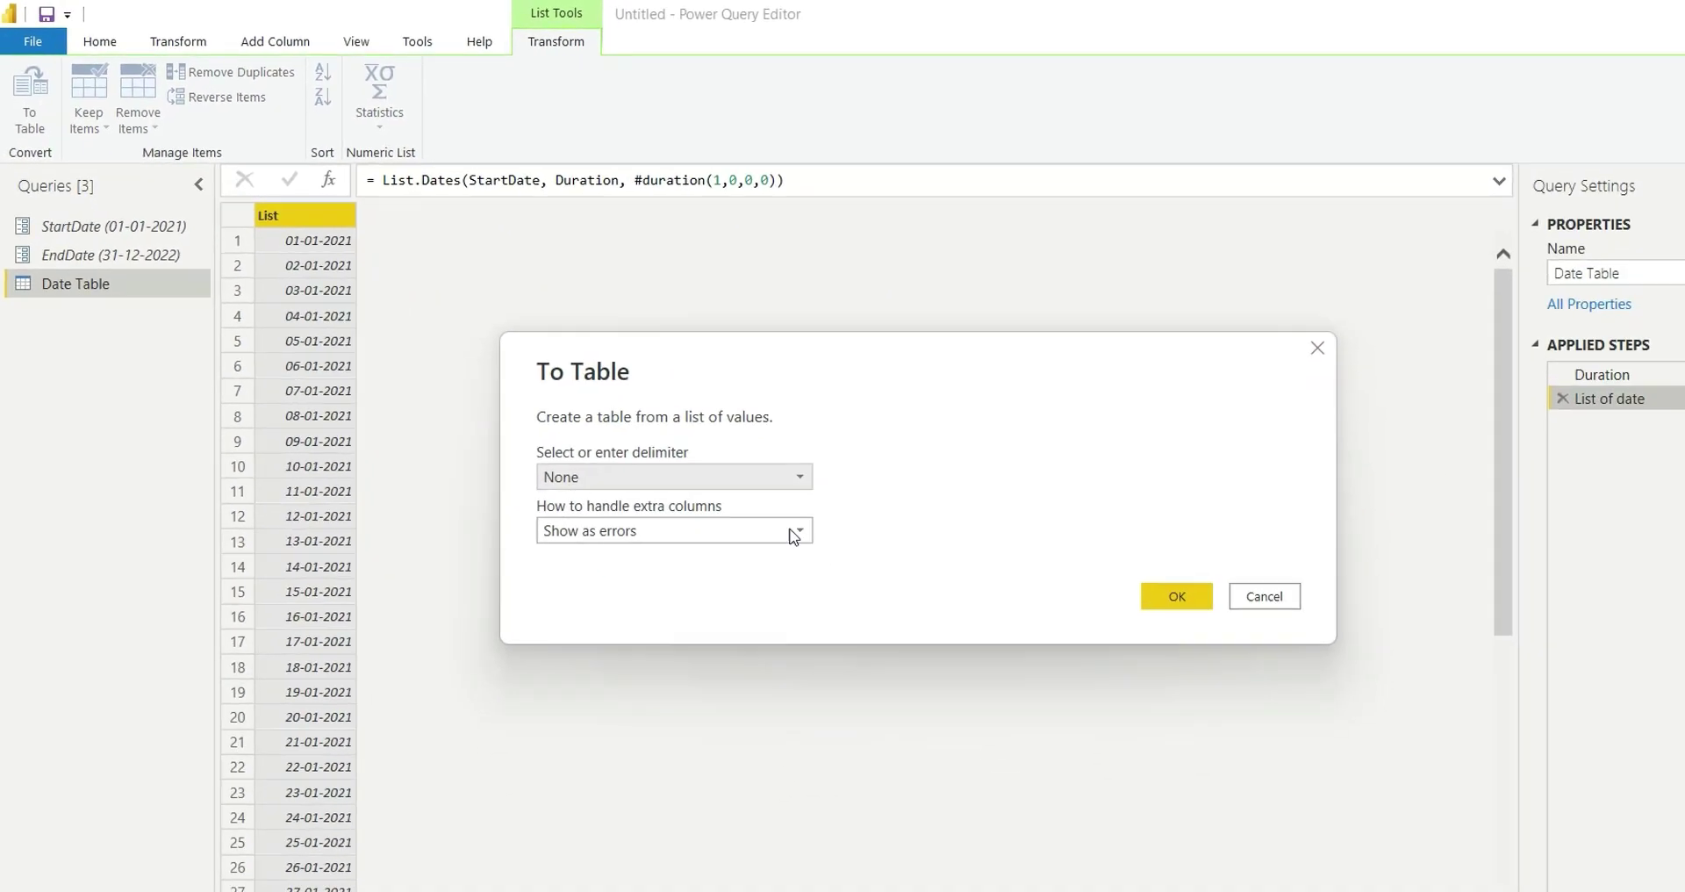
click(1369, 701)
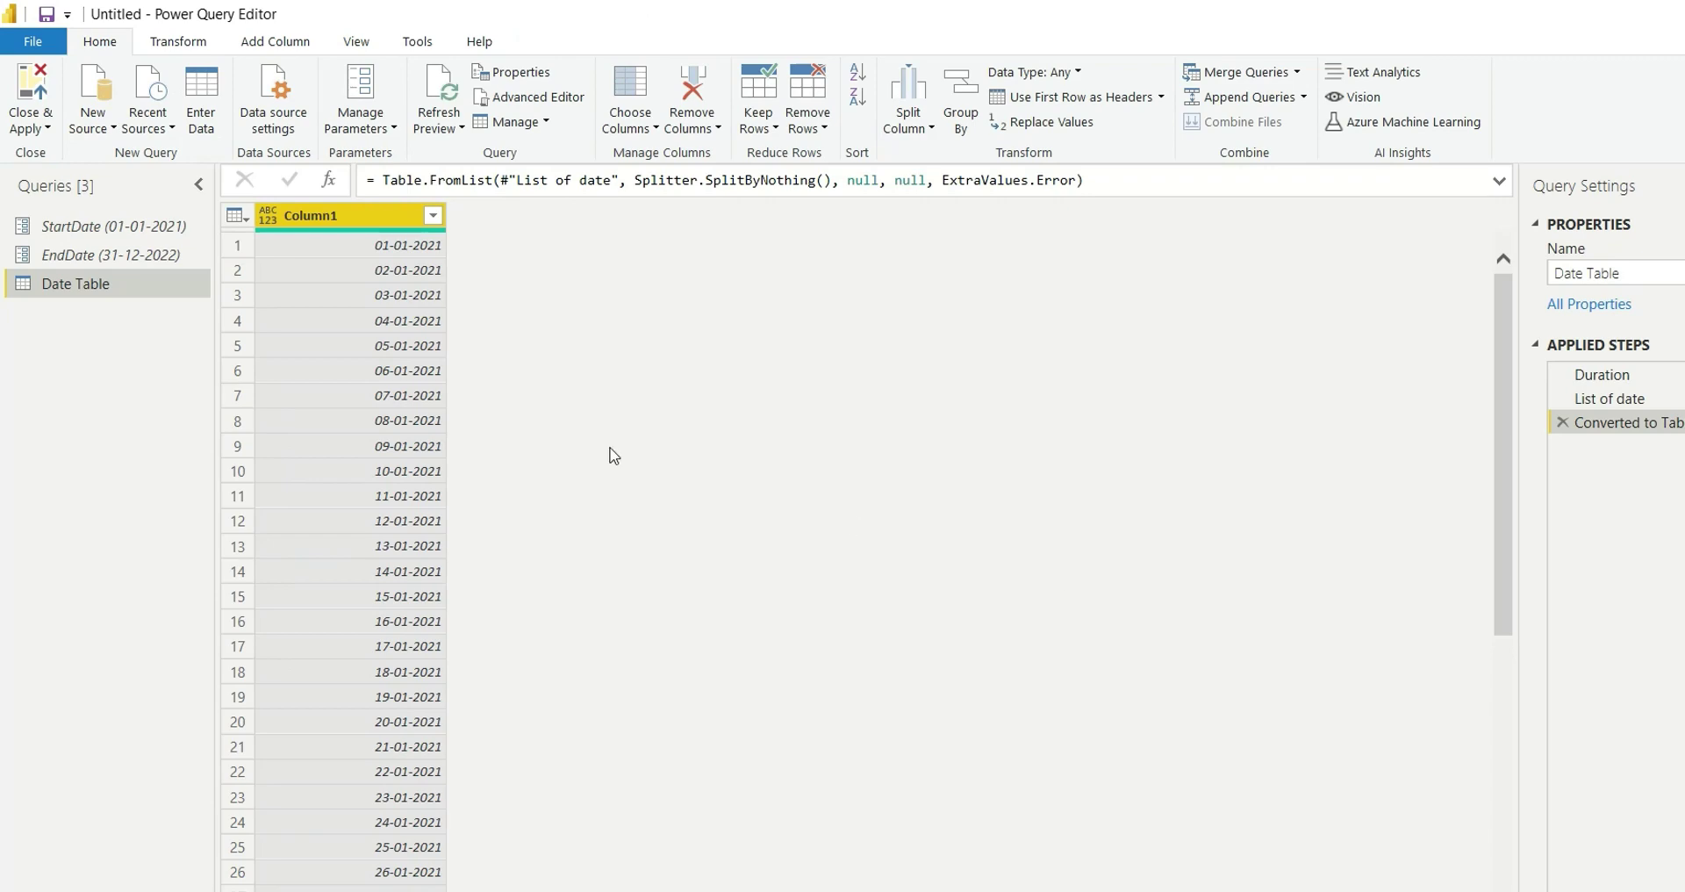
double_click(333, 213)
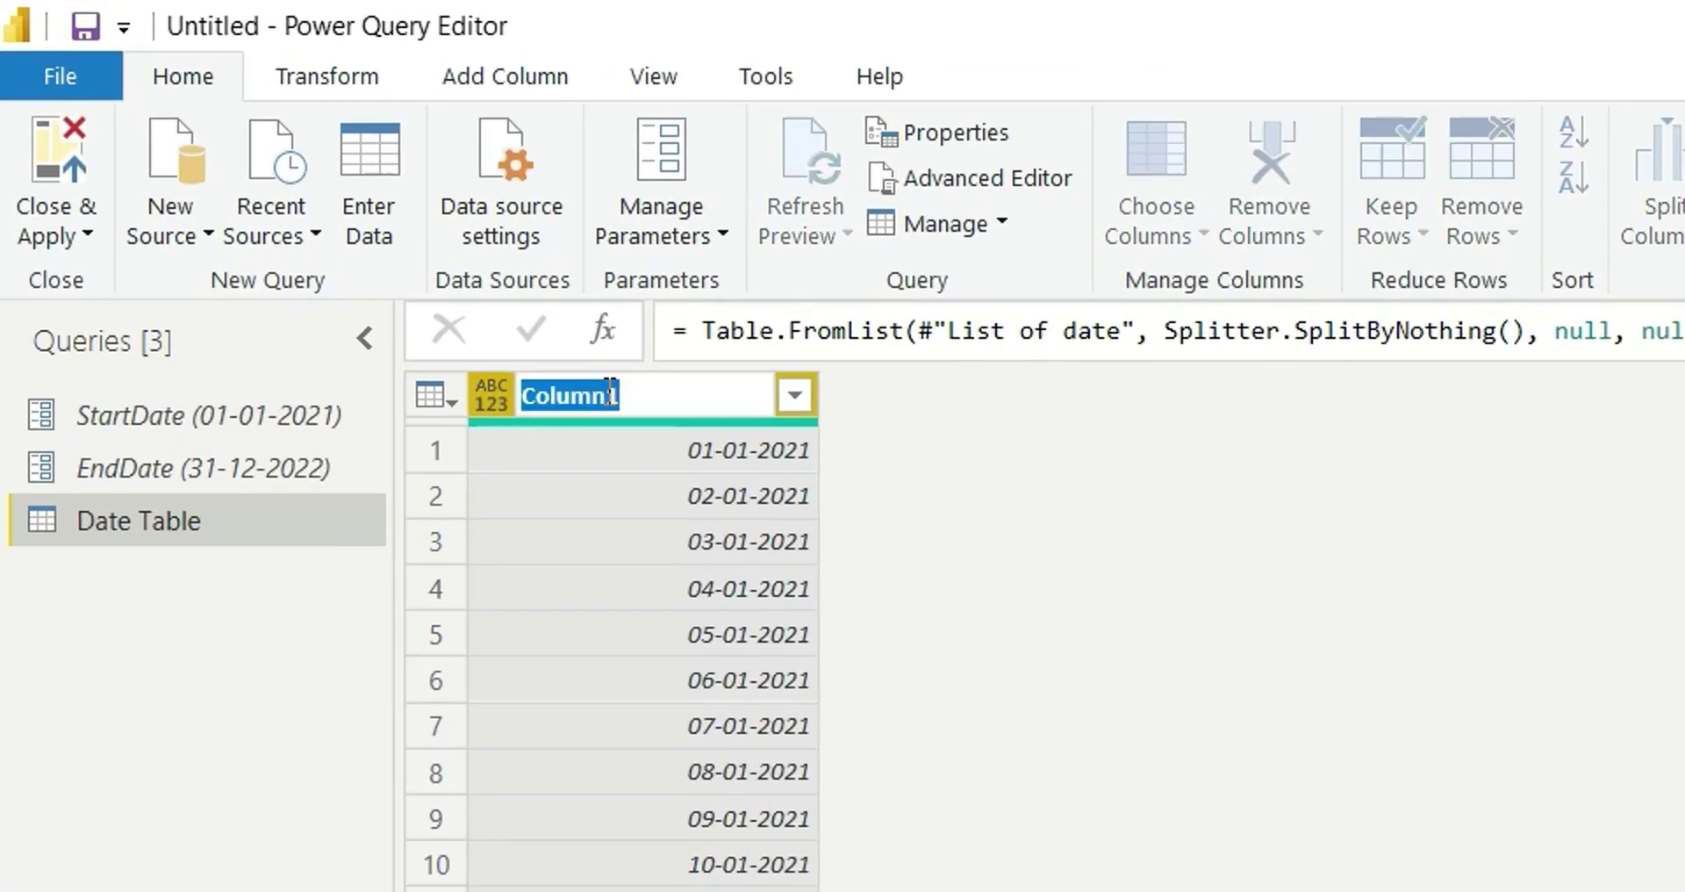
text(Dates)
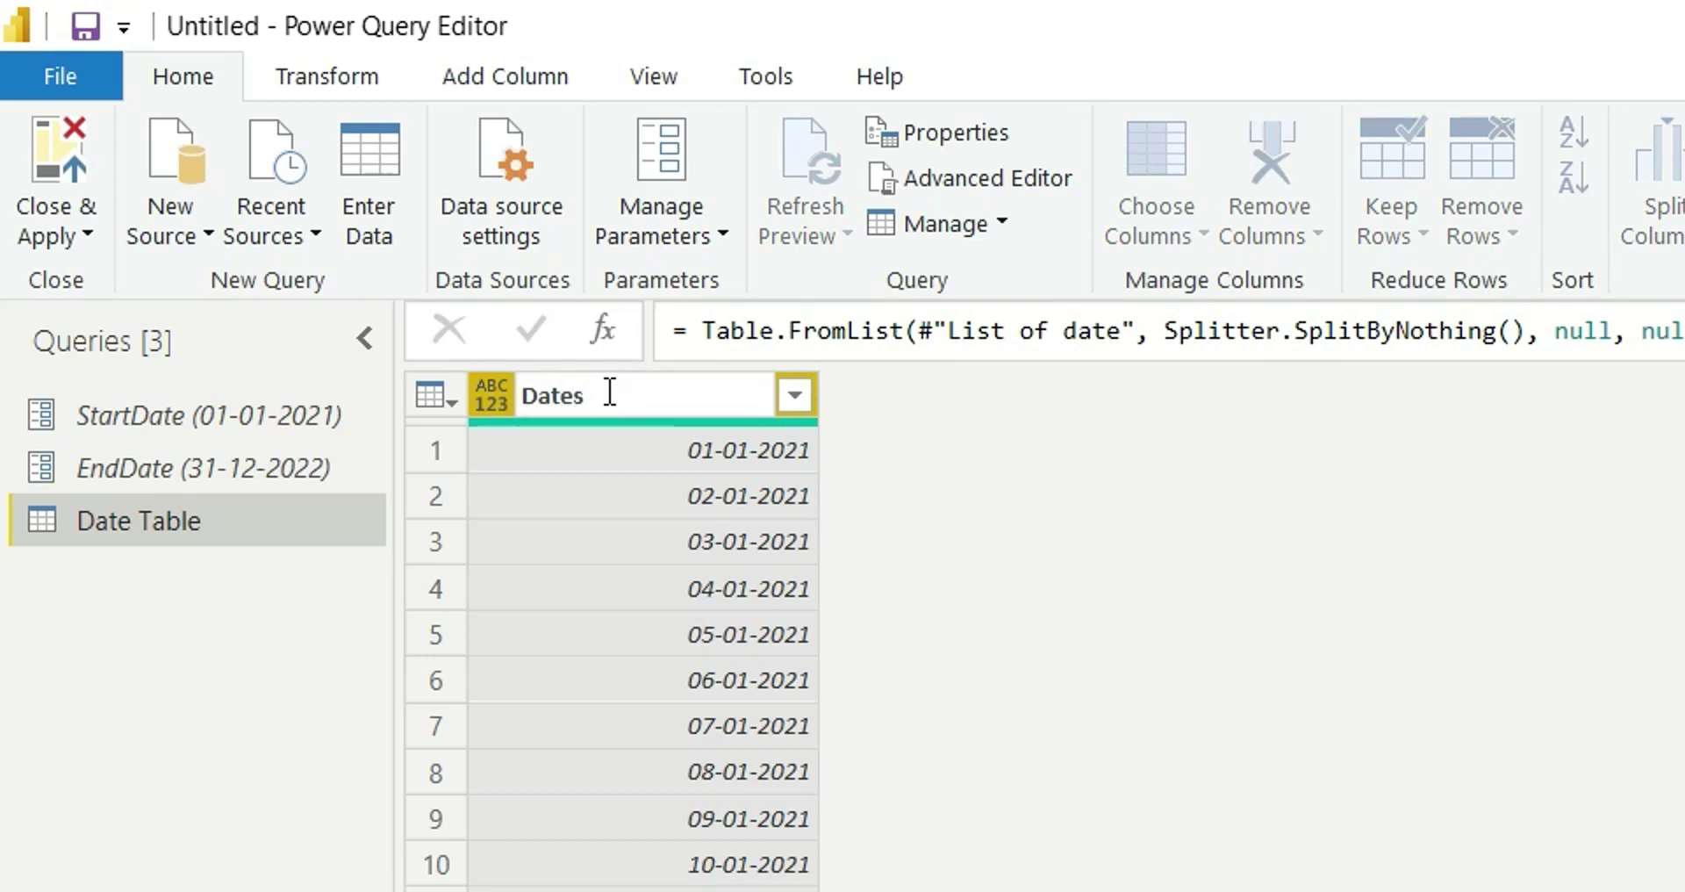
key(Return)
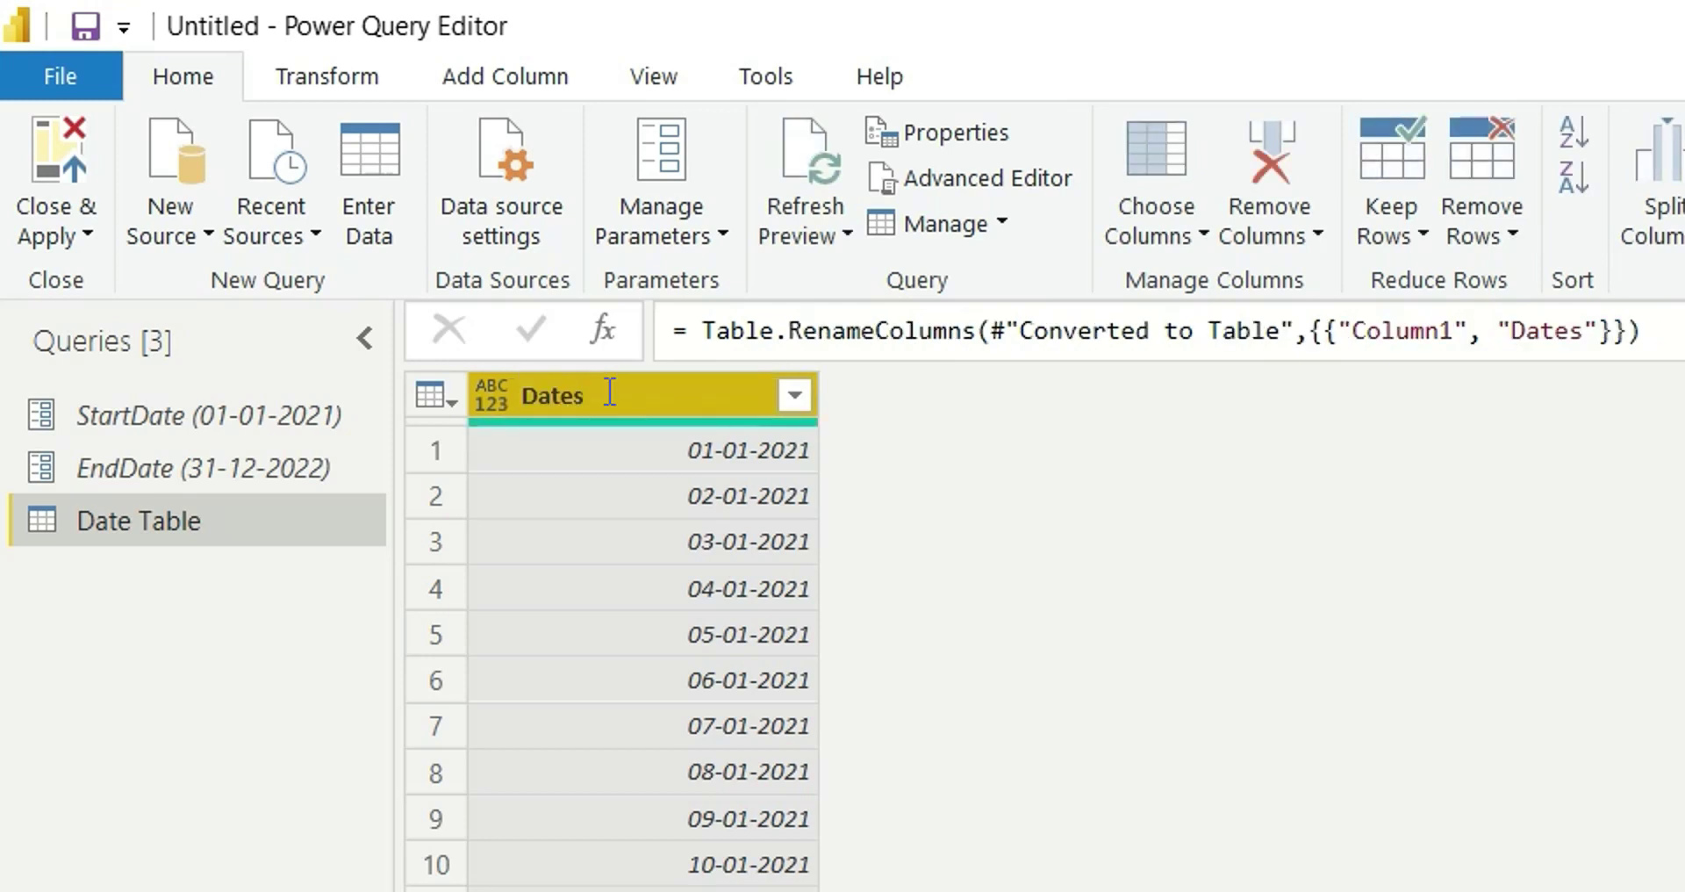
click(488, 391)
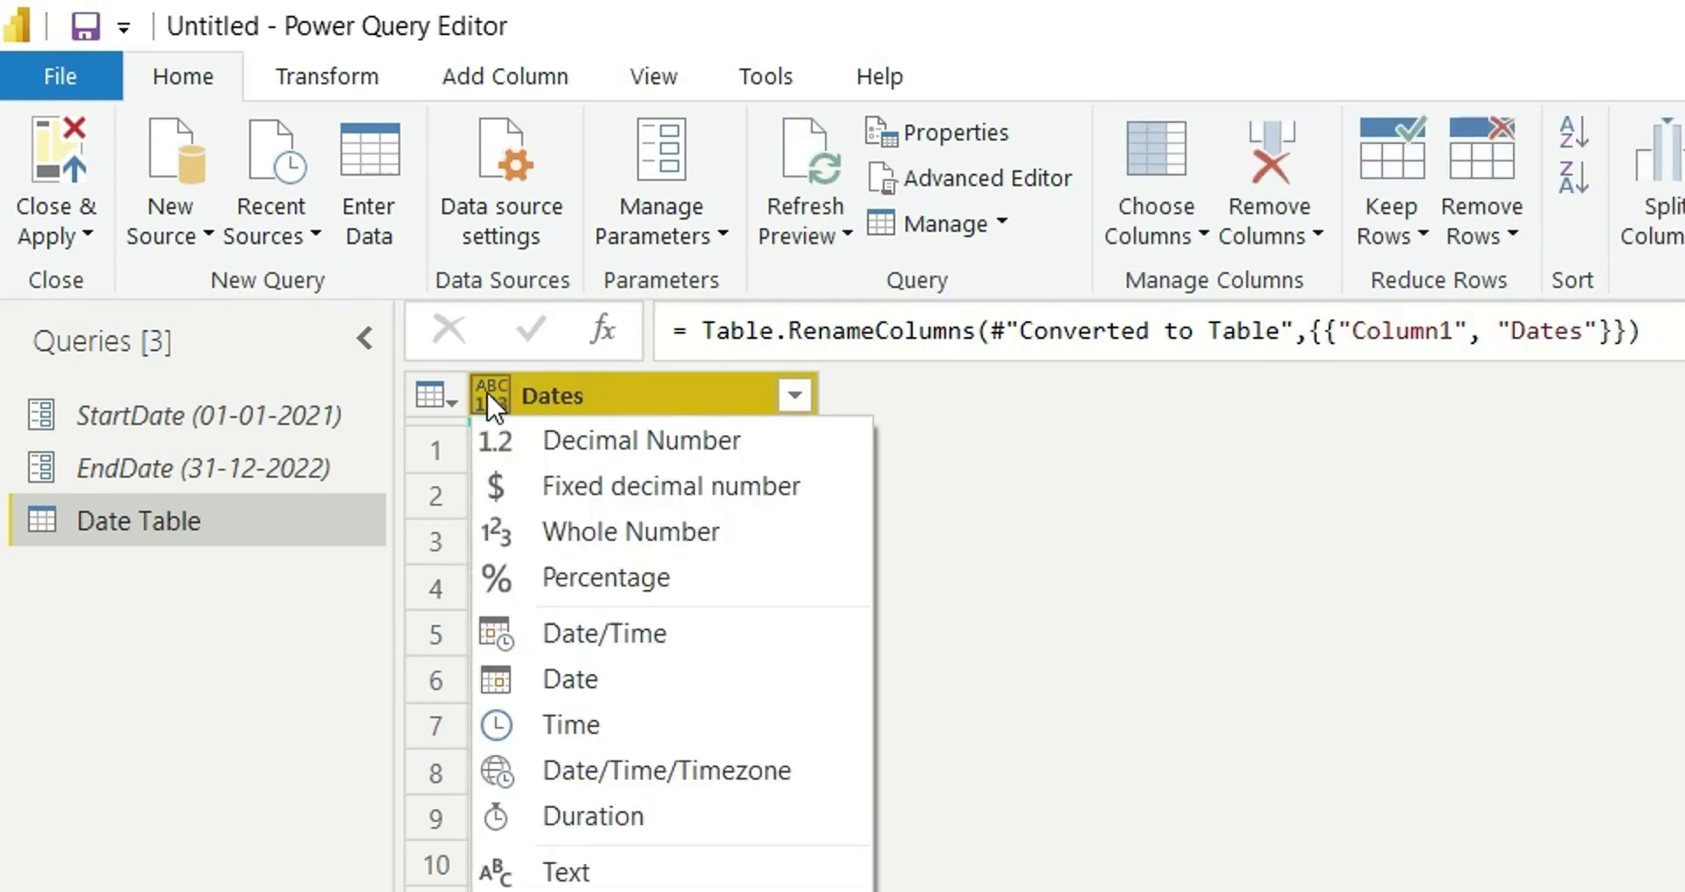
click(644, 688)
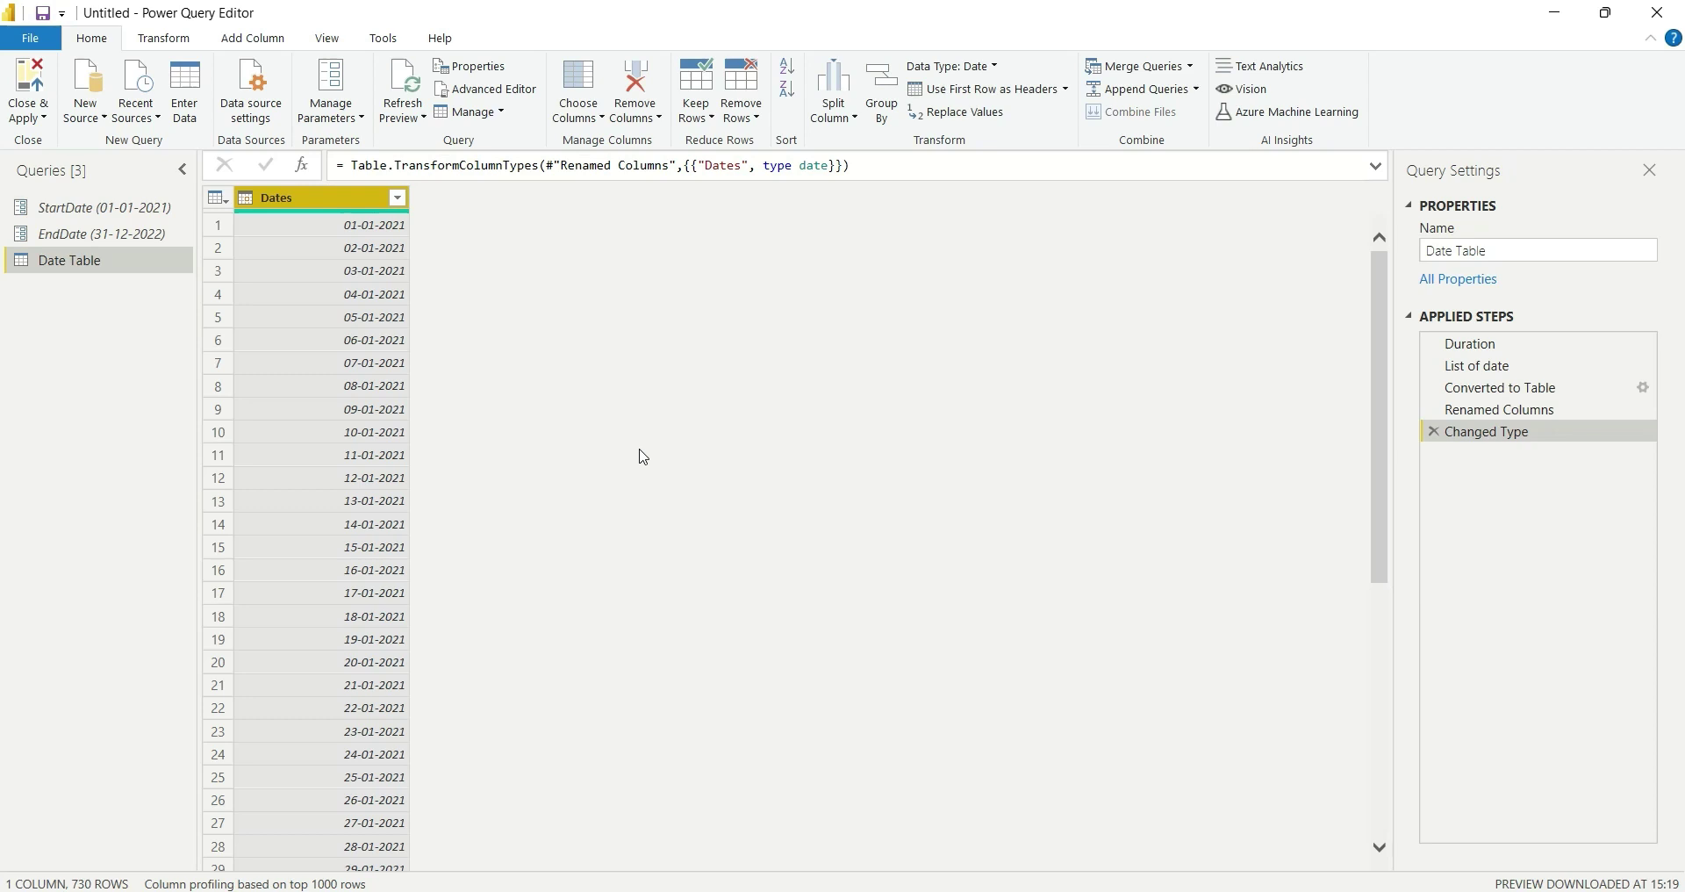
Add Year and Month columns derived from the Dates column.
click(246, 39)
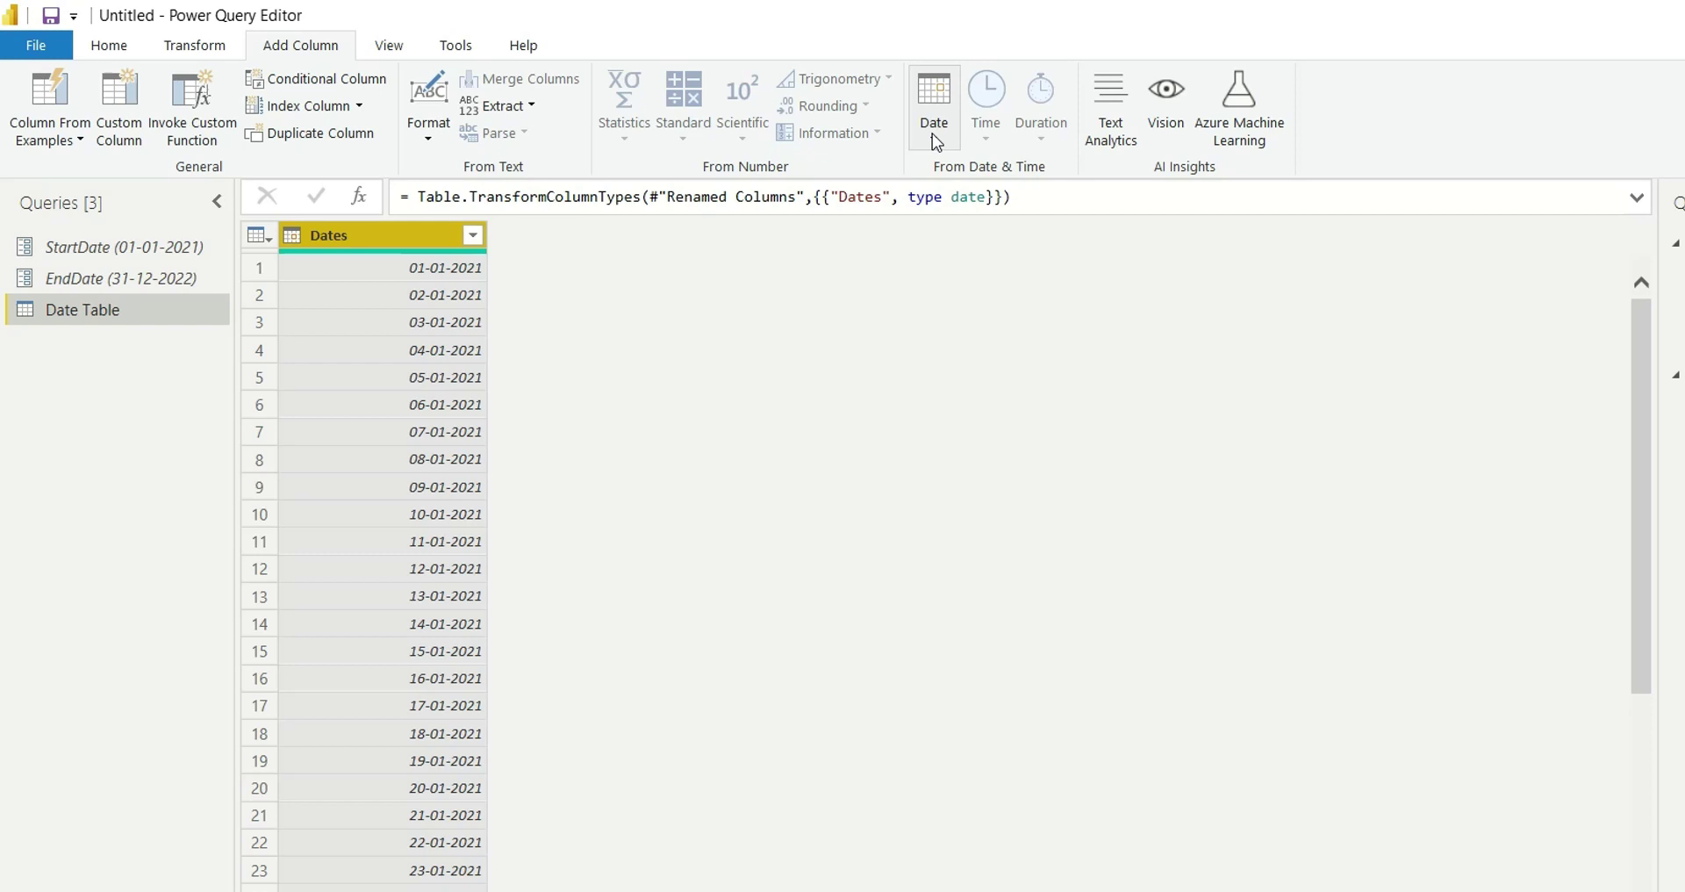
click(934, 123)
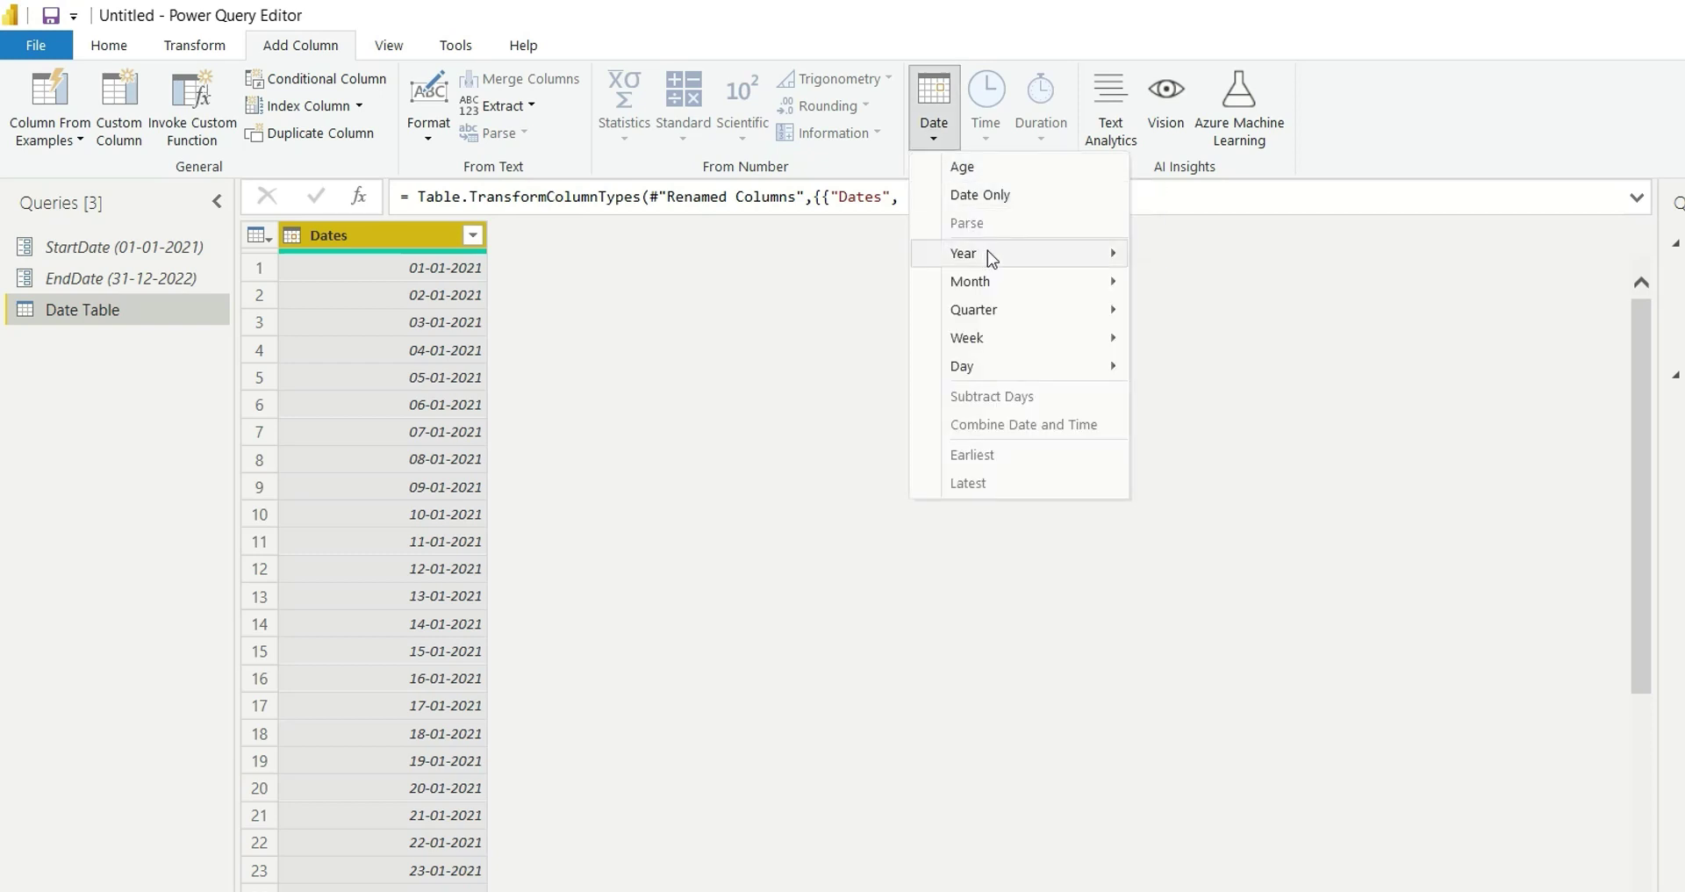
mouse_move(989, 254)
click(1167, 257)
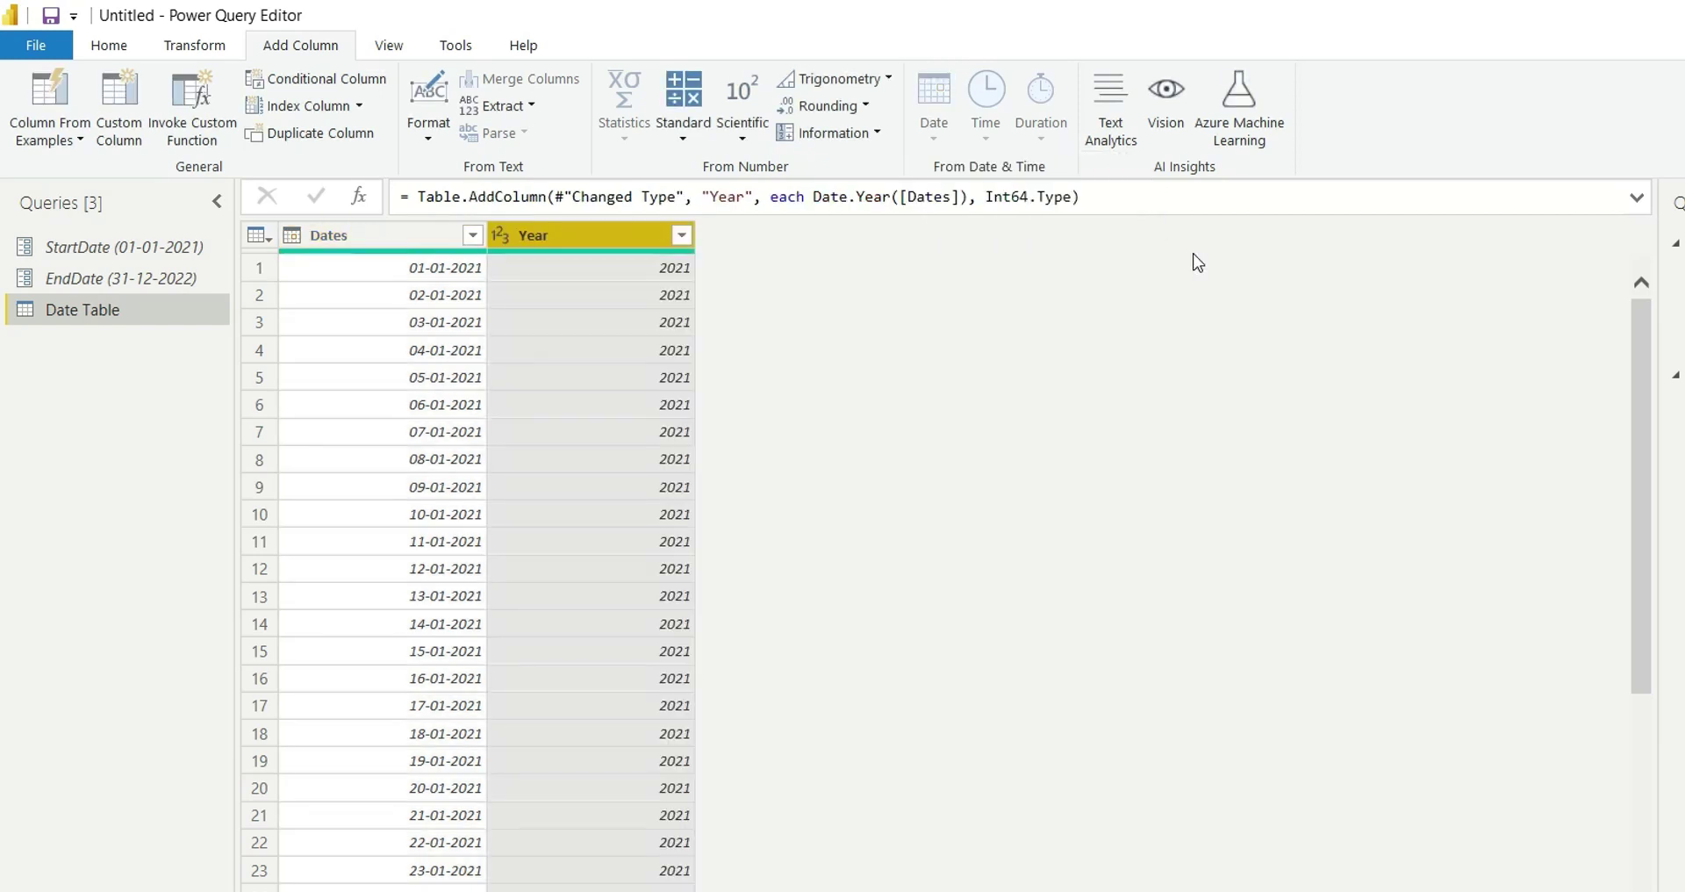
click(345, 246)
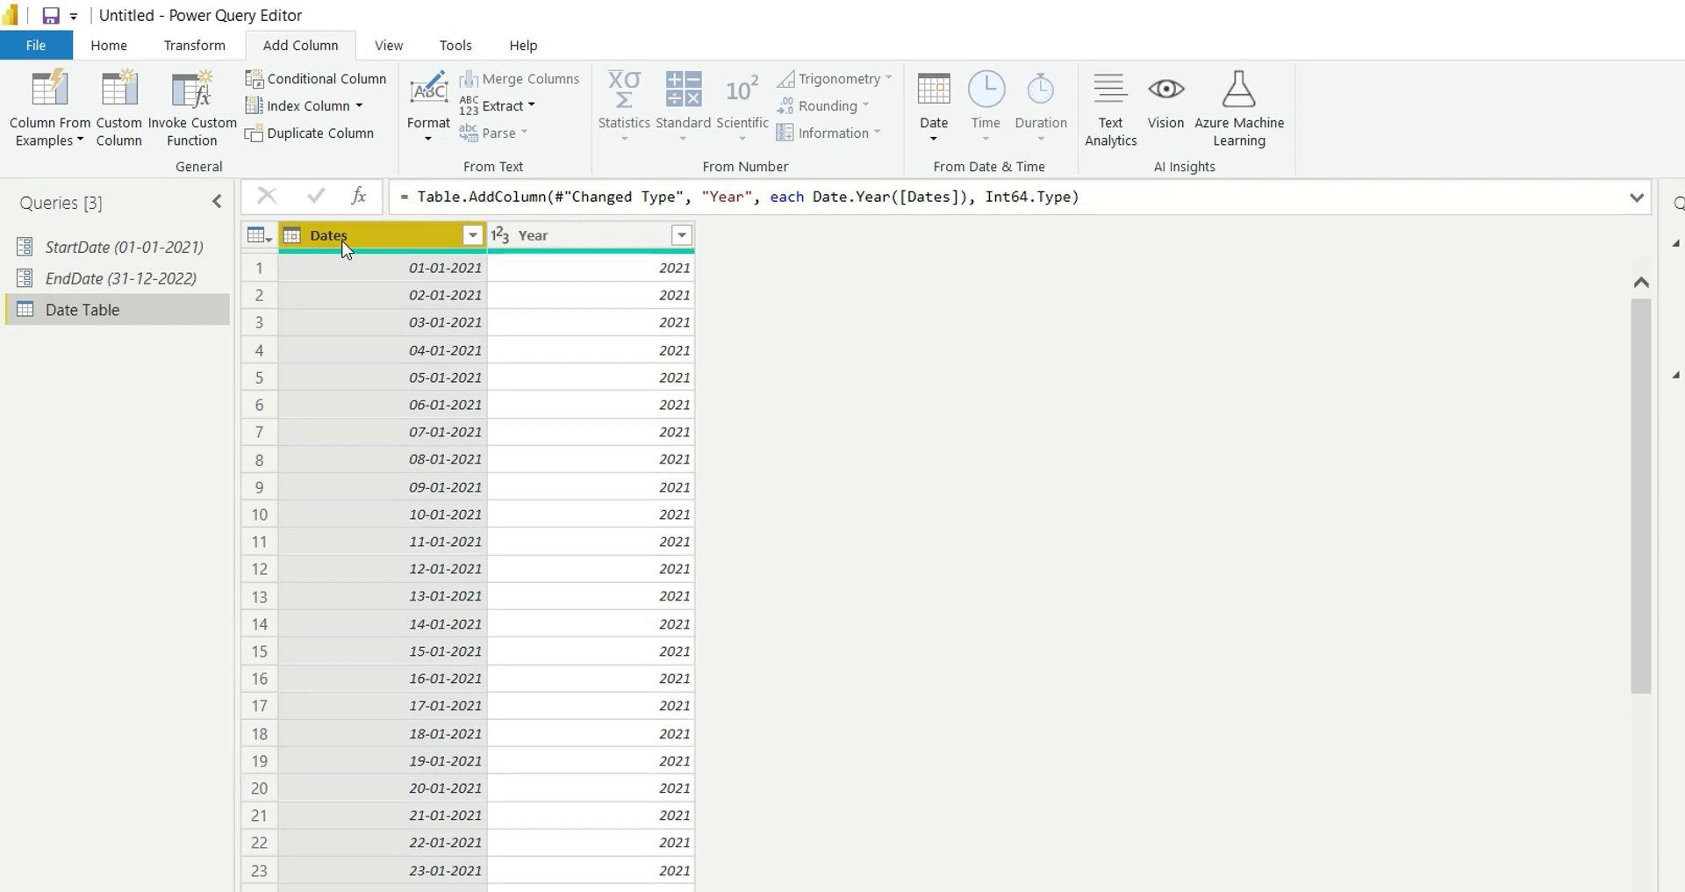
click(943, 138)
mouse_move(983, 283)
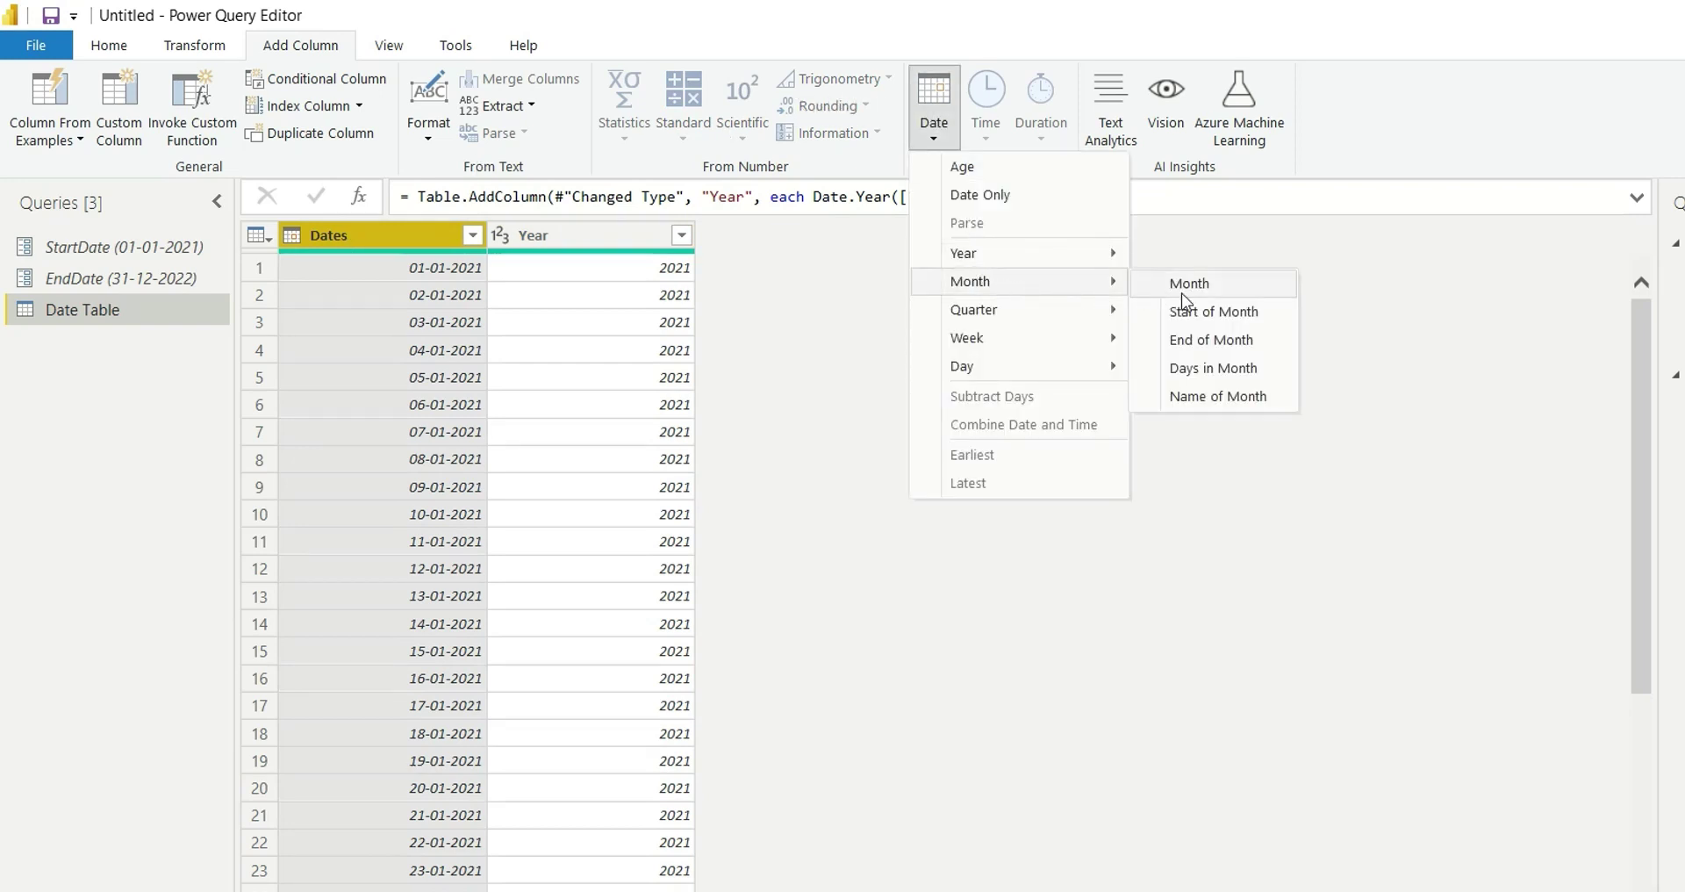
click(1208, 286)
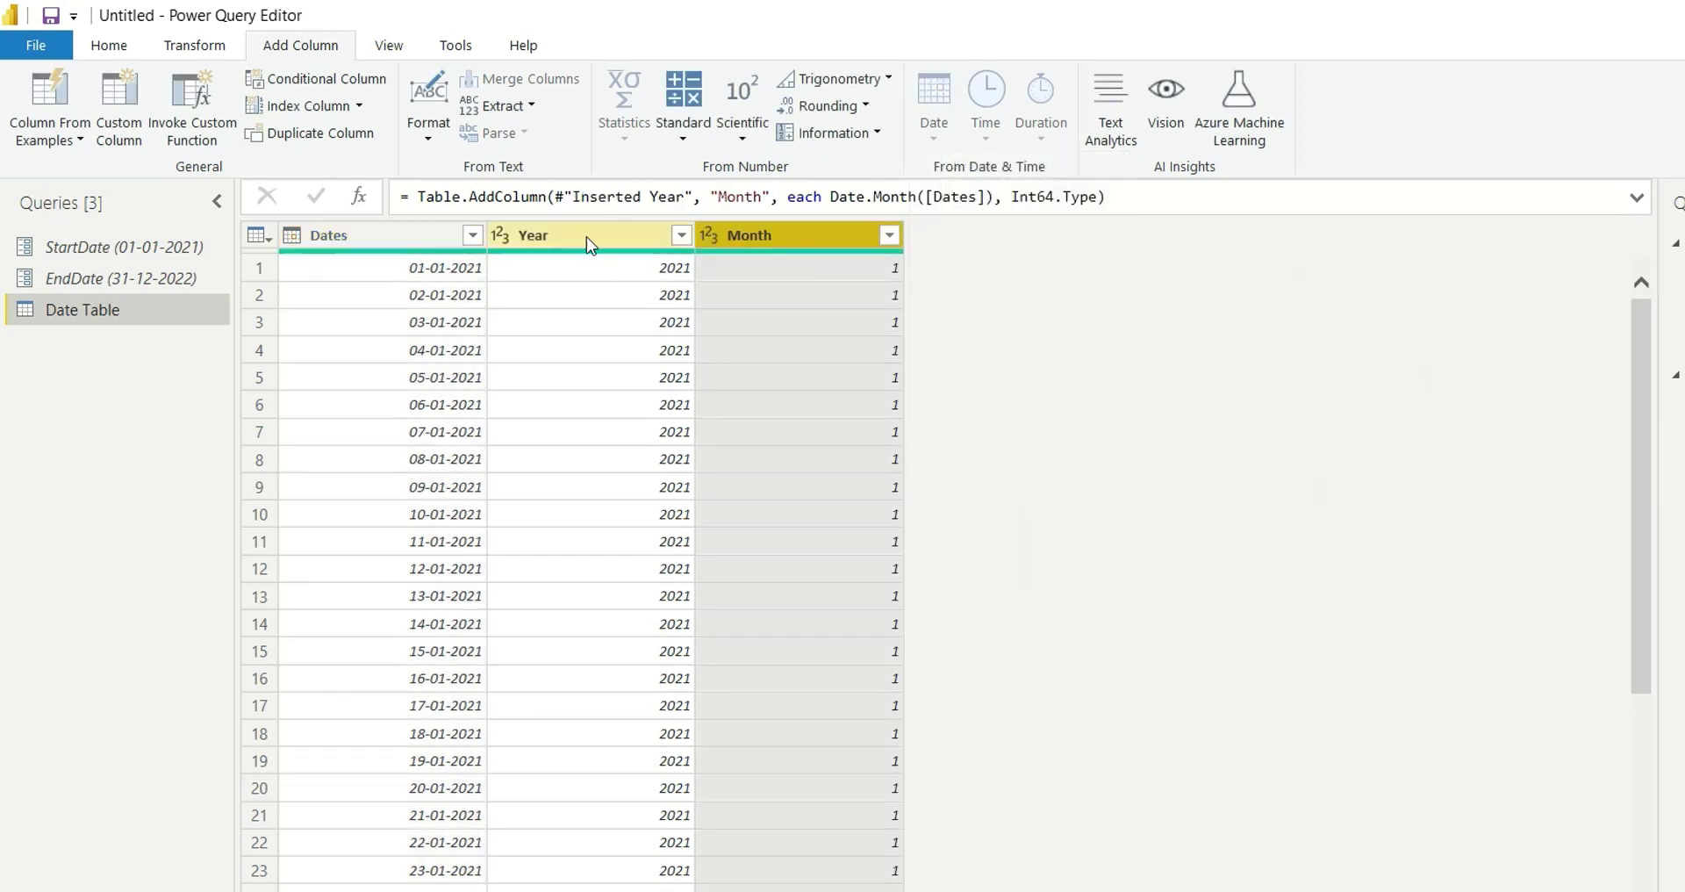
Add Quarter of Year and Week of Year columns from Dates, then review the new columns.
click(378, 234)
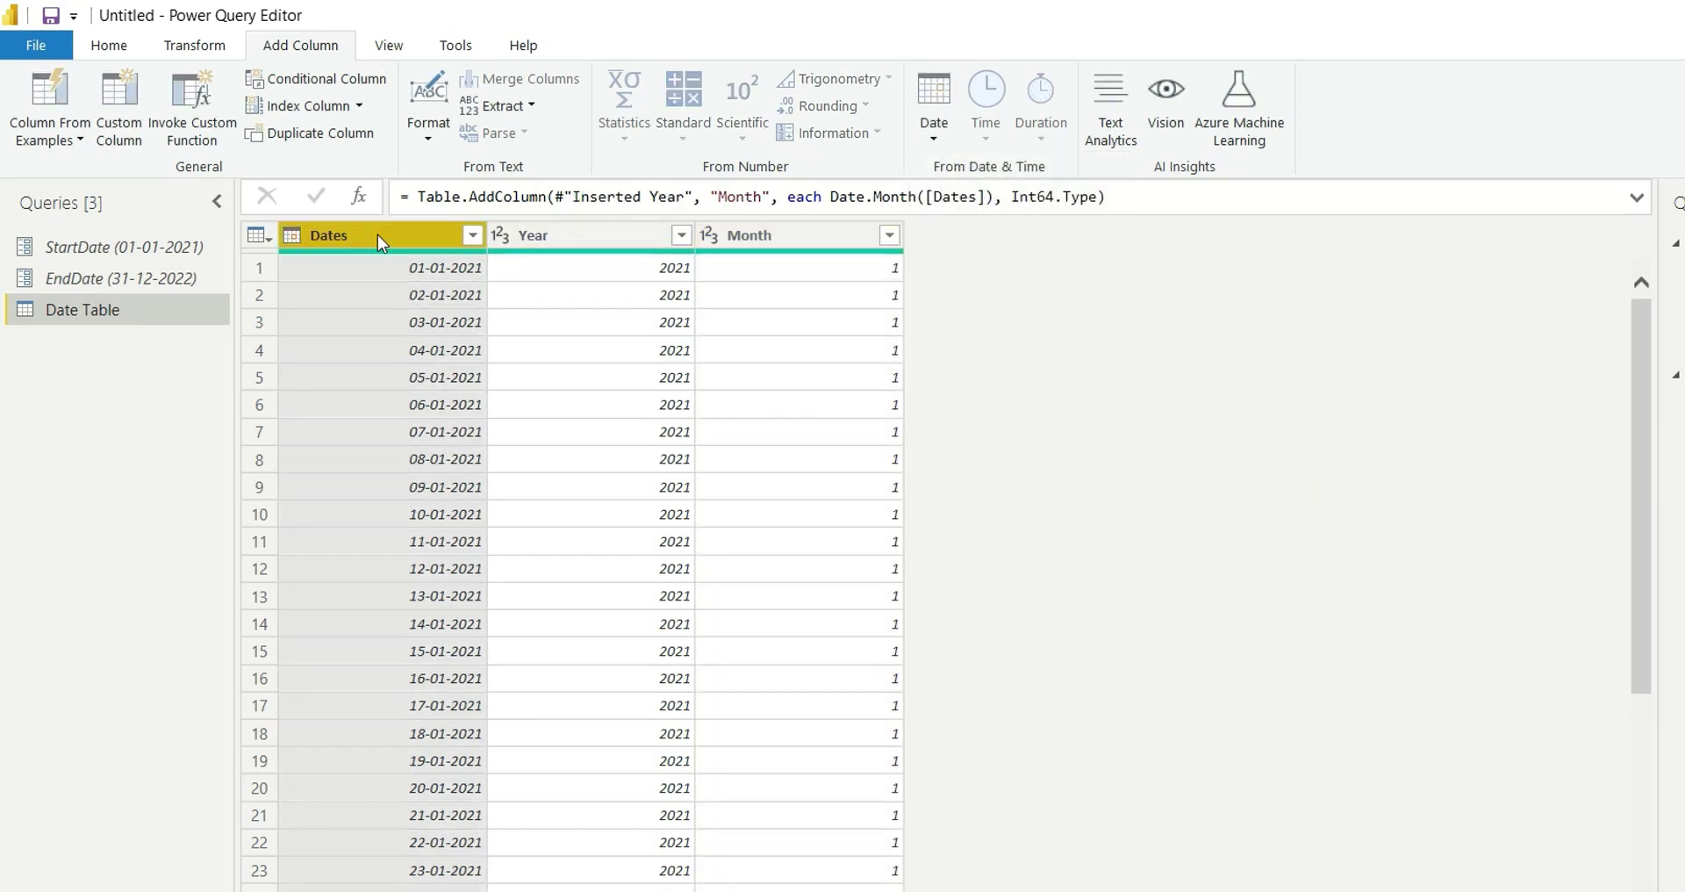
click(934, 131)
mouse_move(1098, 314)
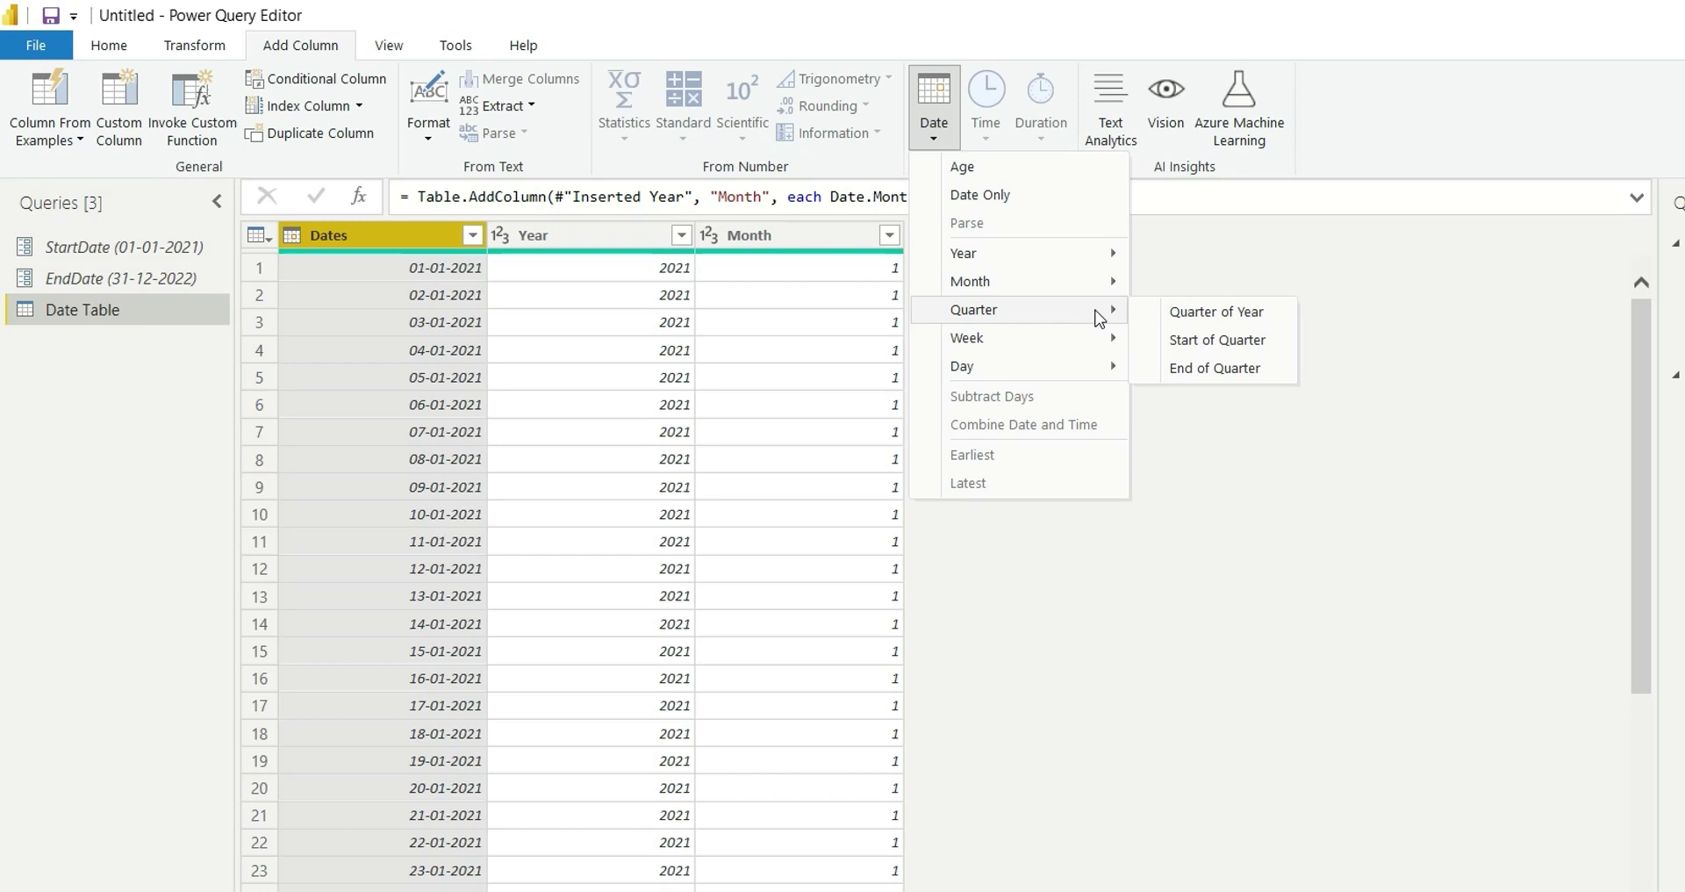
click(1216, 312)
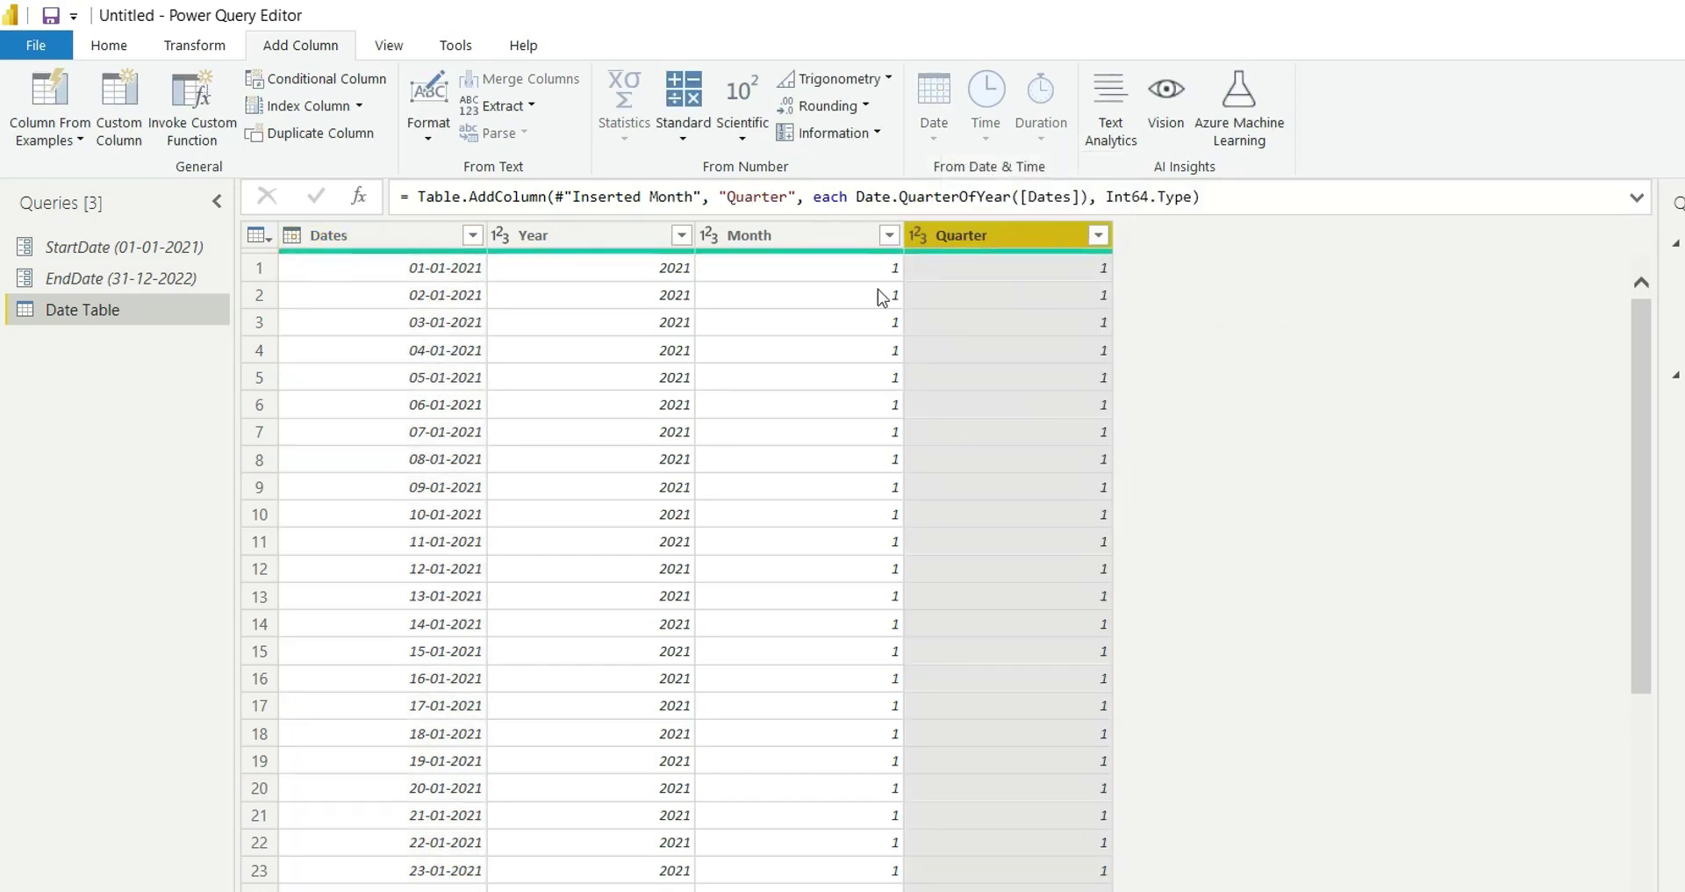
click(400, 243)
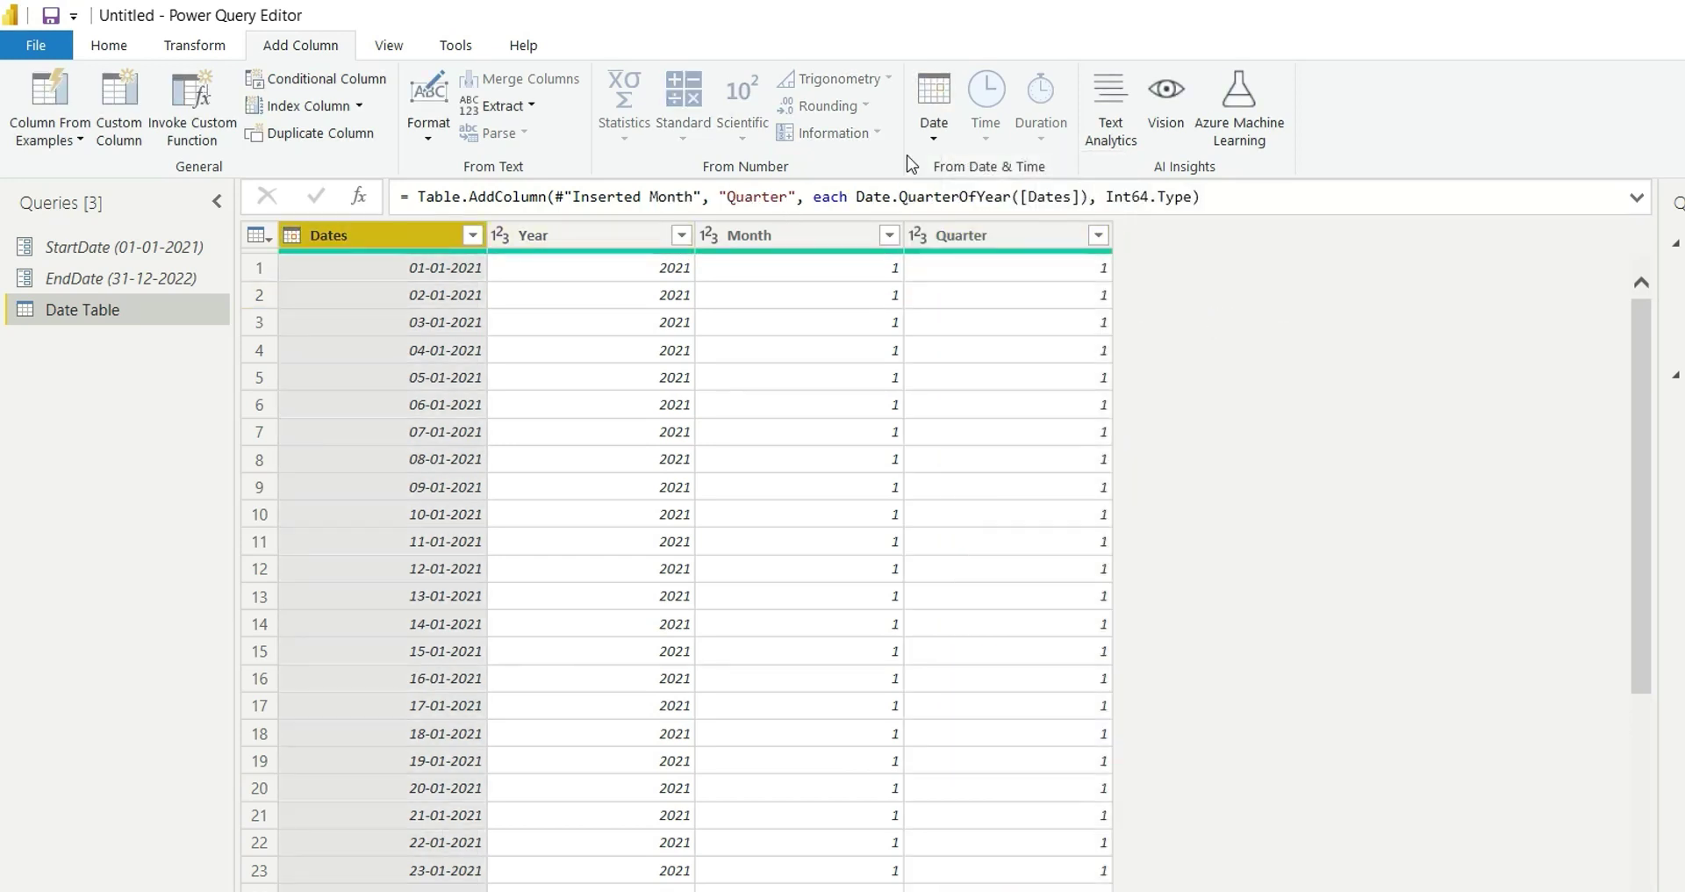
click(934, 132)
mouse_move(1053, 341)
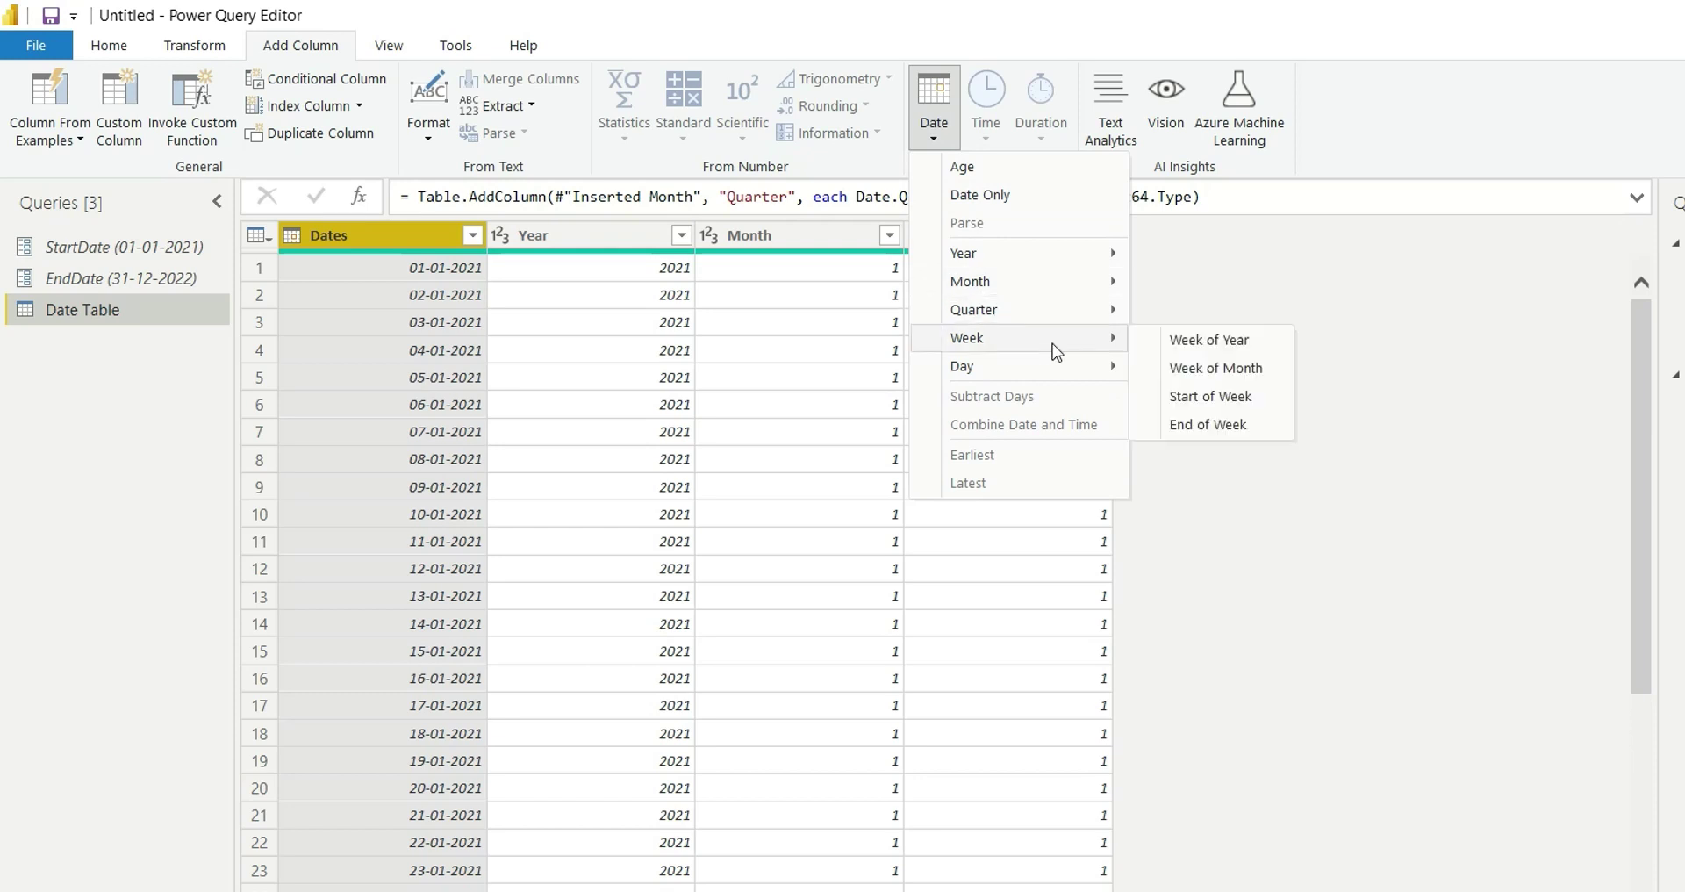
click(1178, 343)
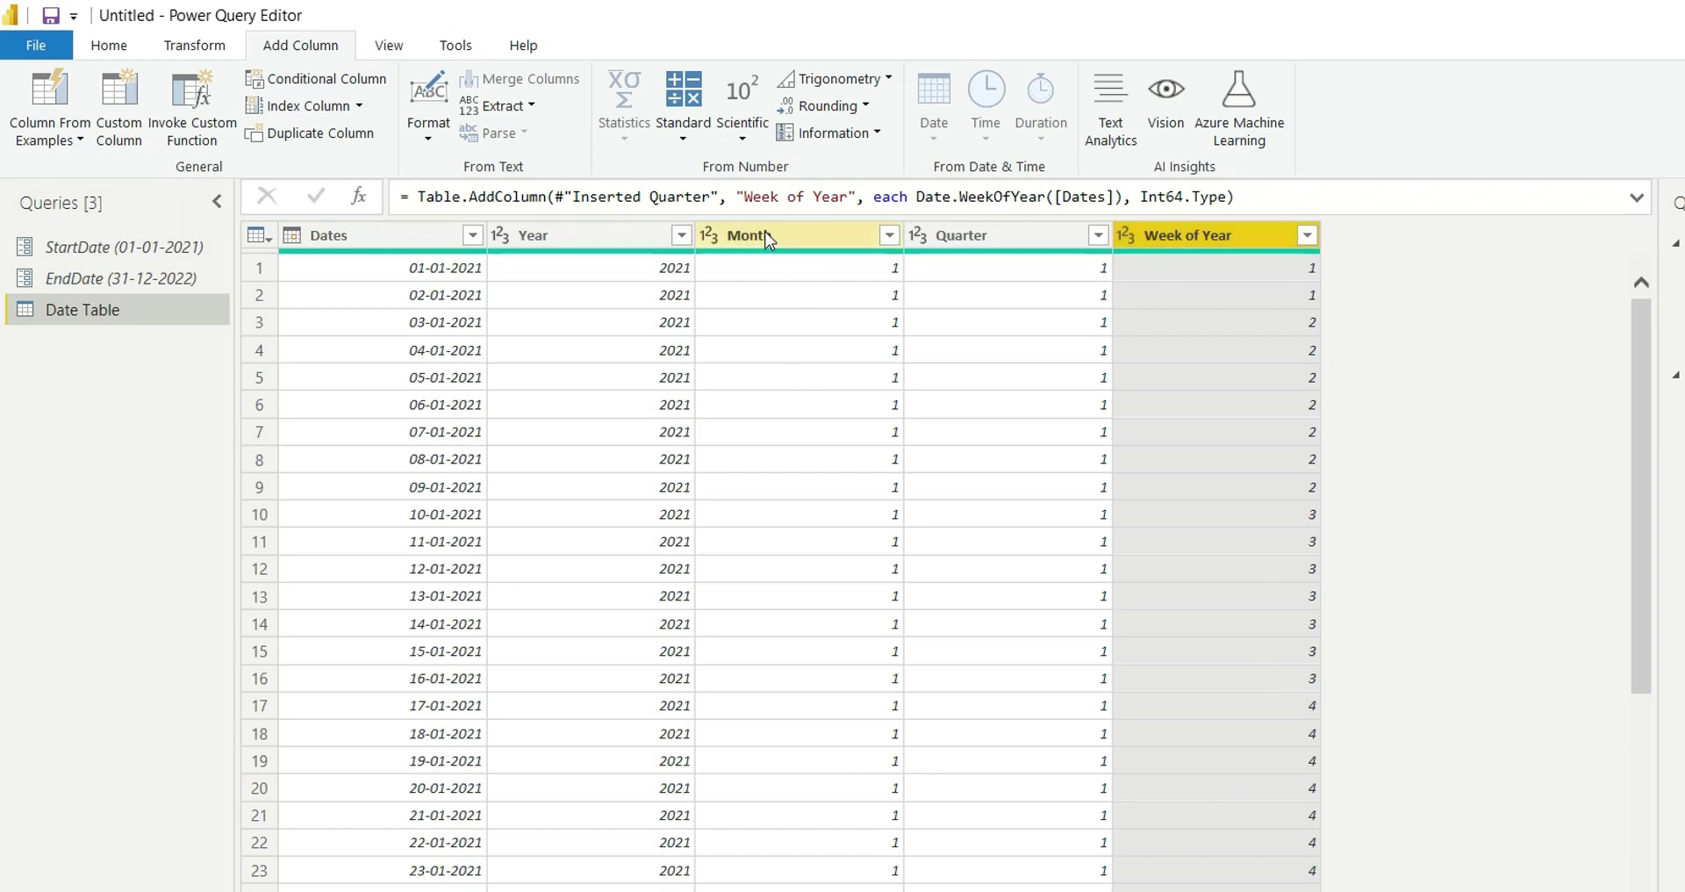
click(815, 235)
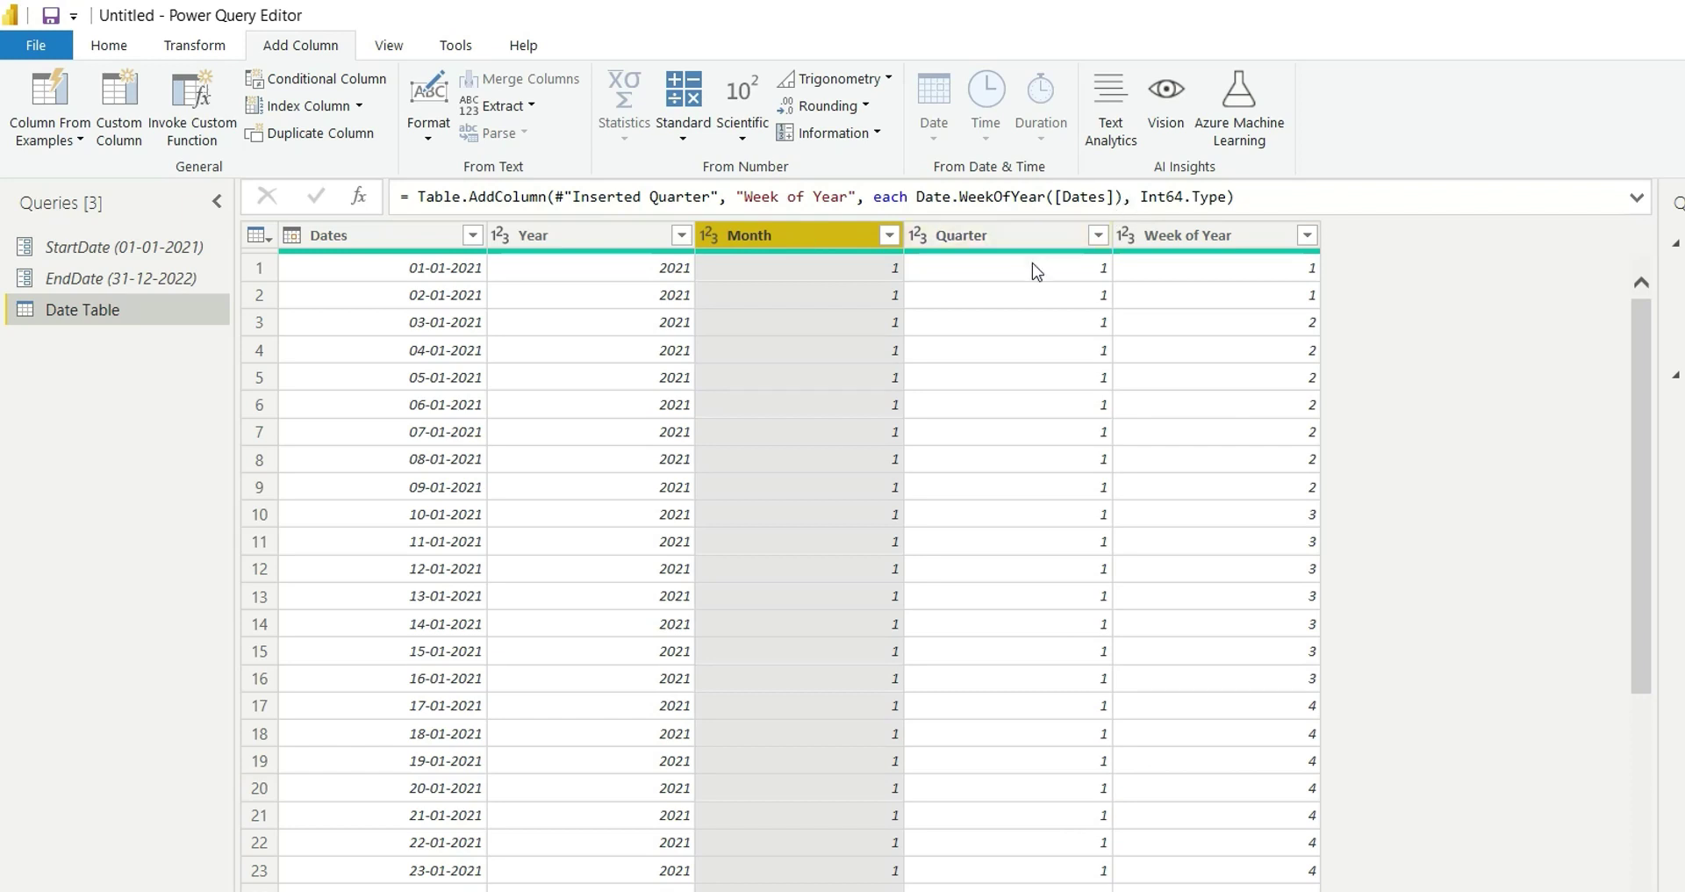
click(983, 238)
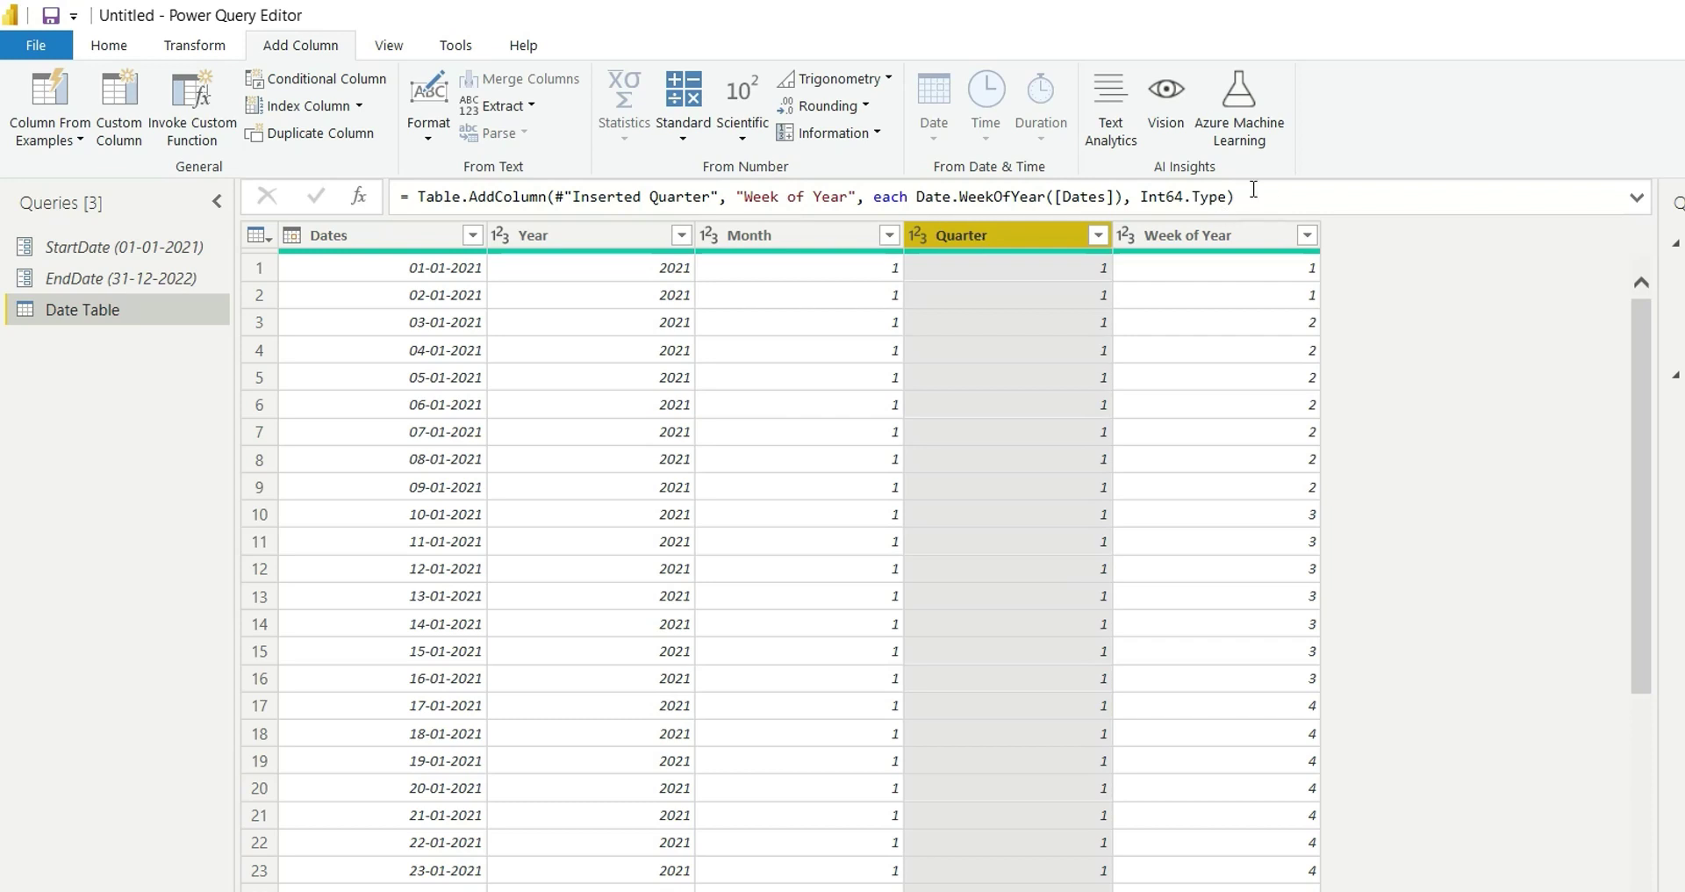
click(1220, 237)
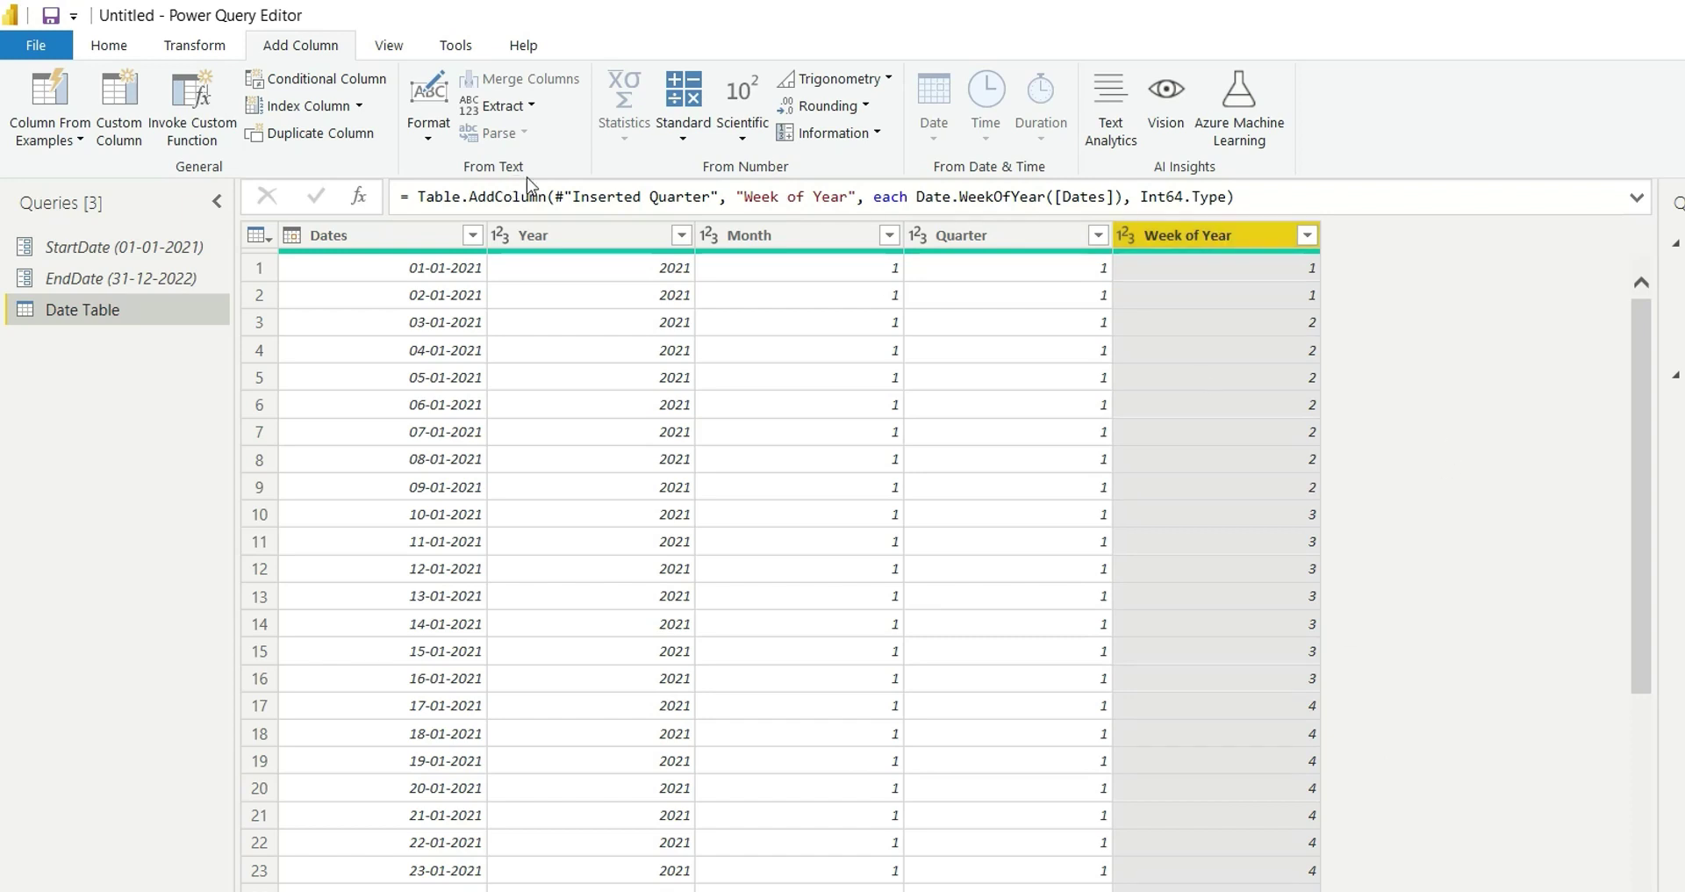
Add a Month Name column derived from the Dates column.
click(388, 247)
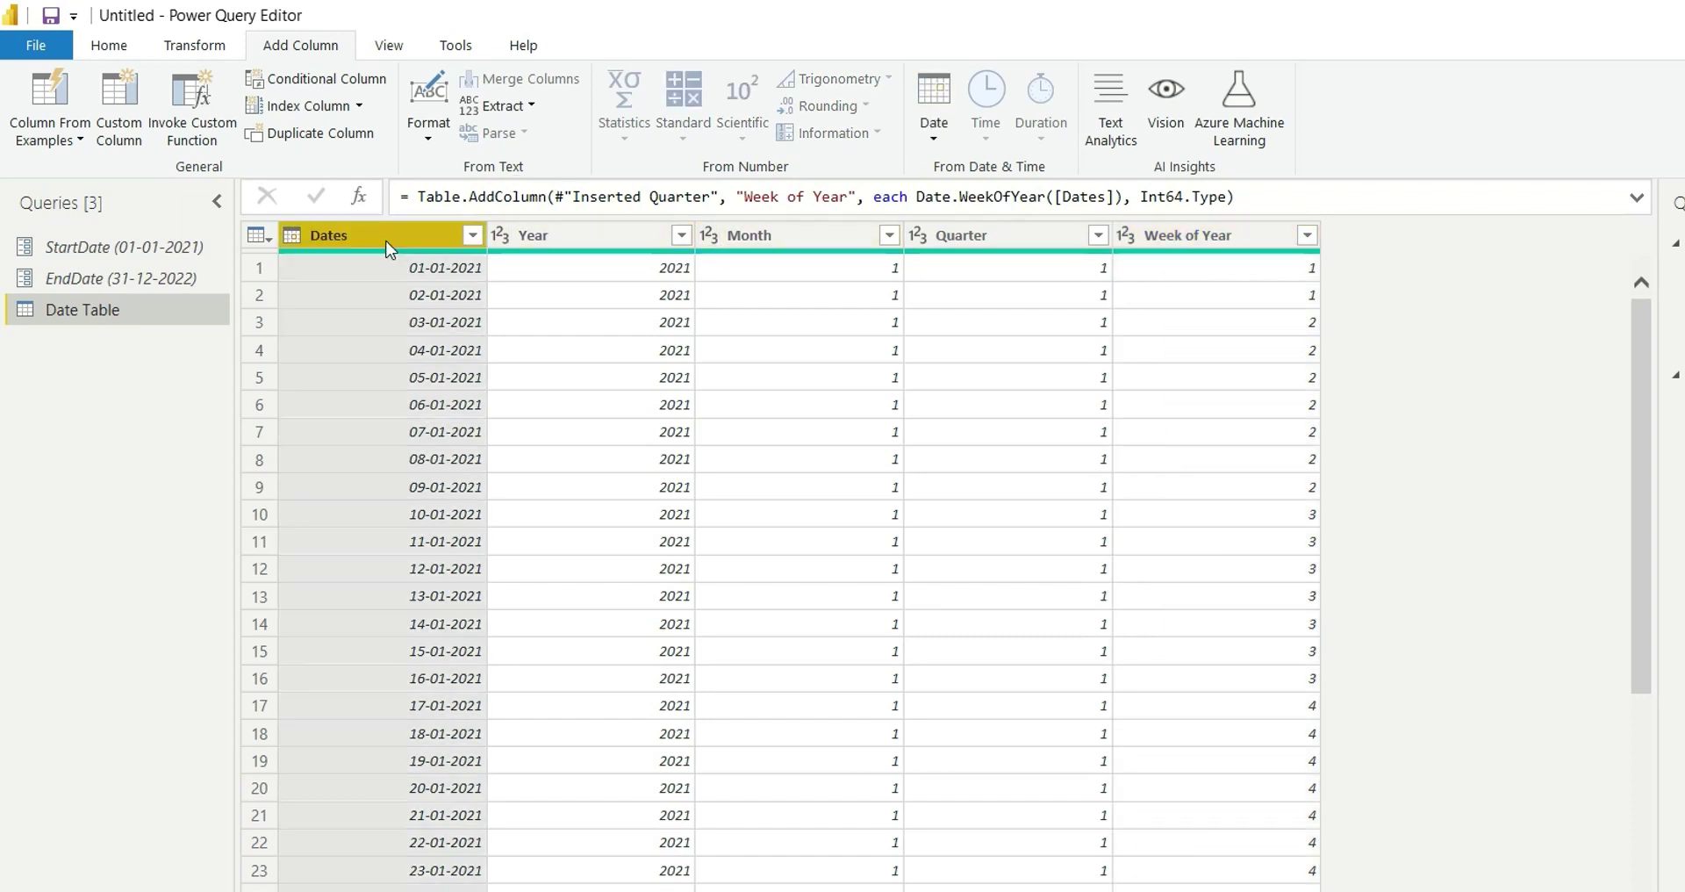
click(933, 139)
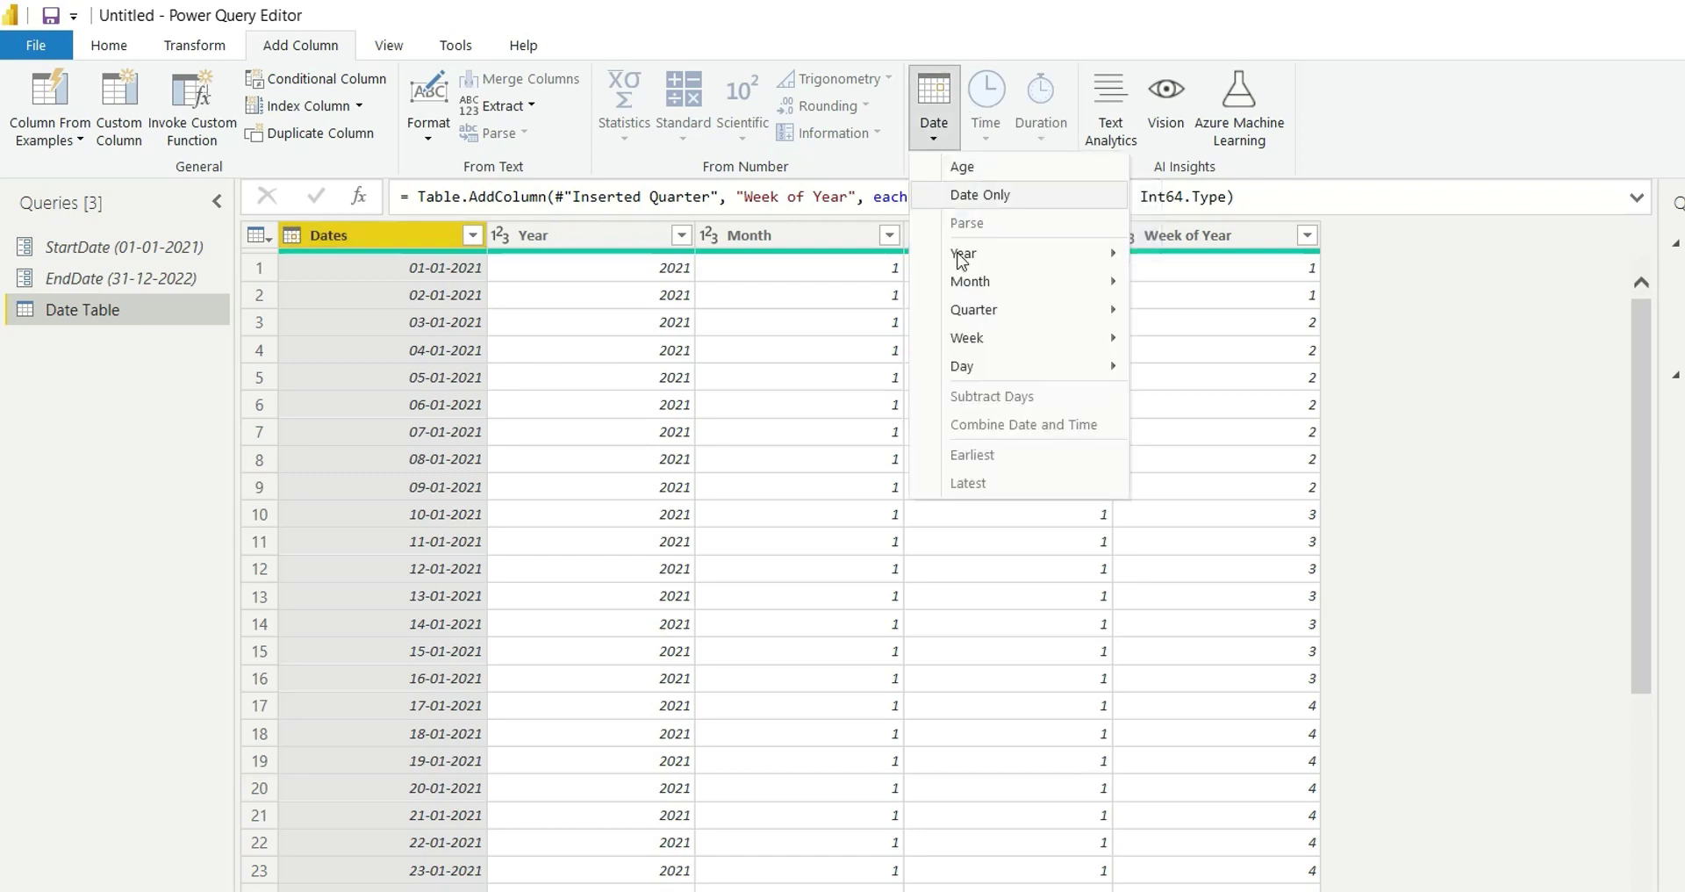
mouse_move(971, 290)
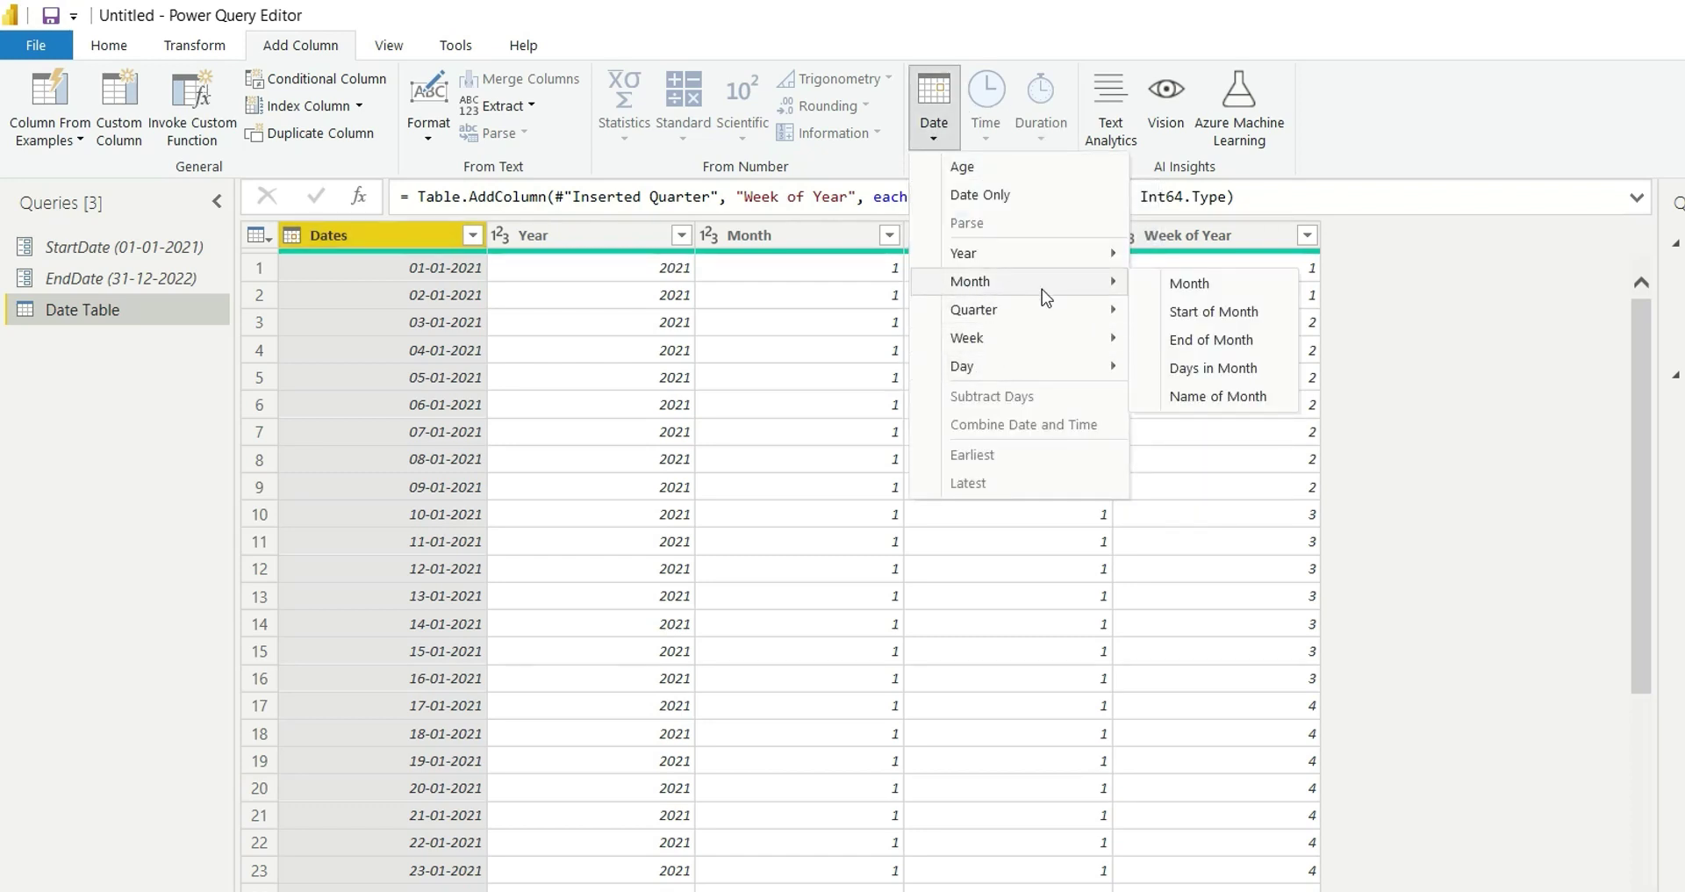
click(1211, 397)
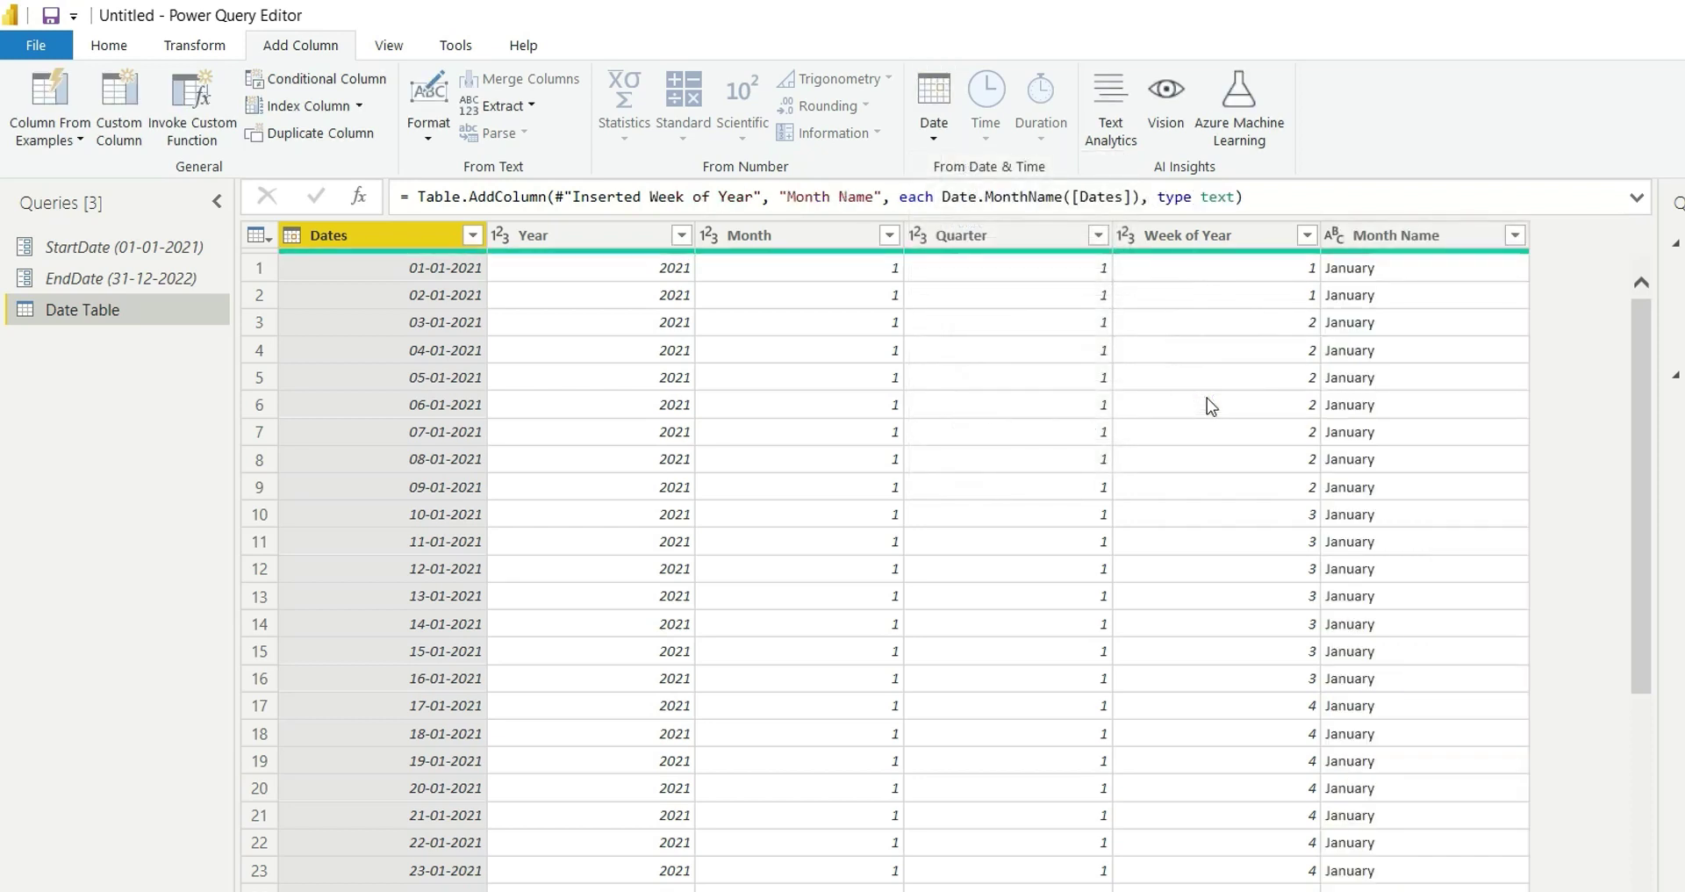
click(1374, 237)
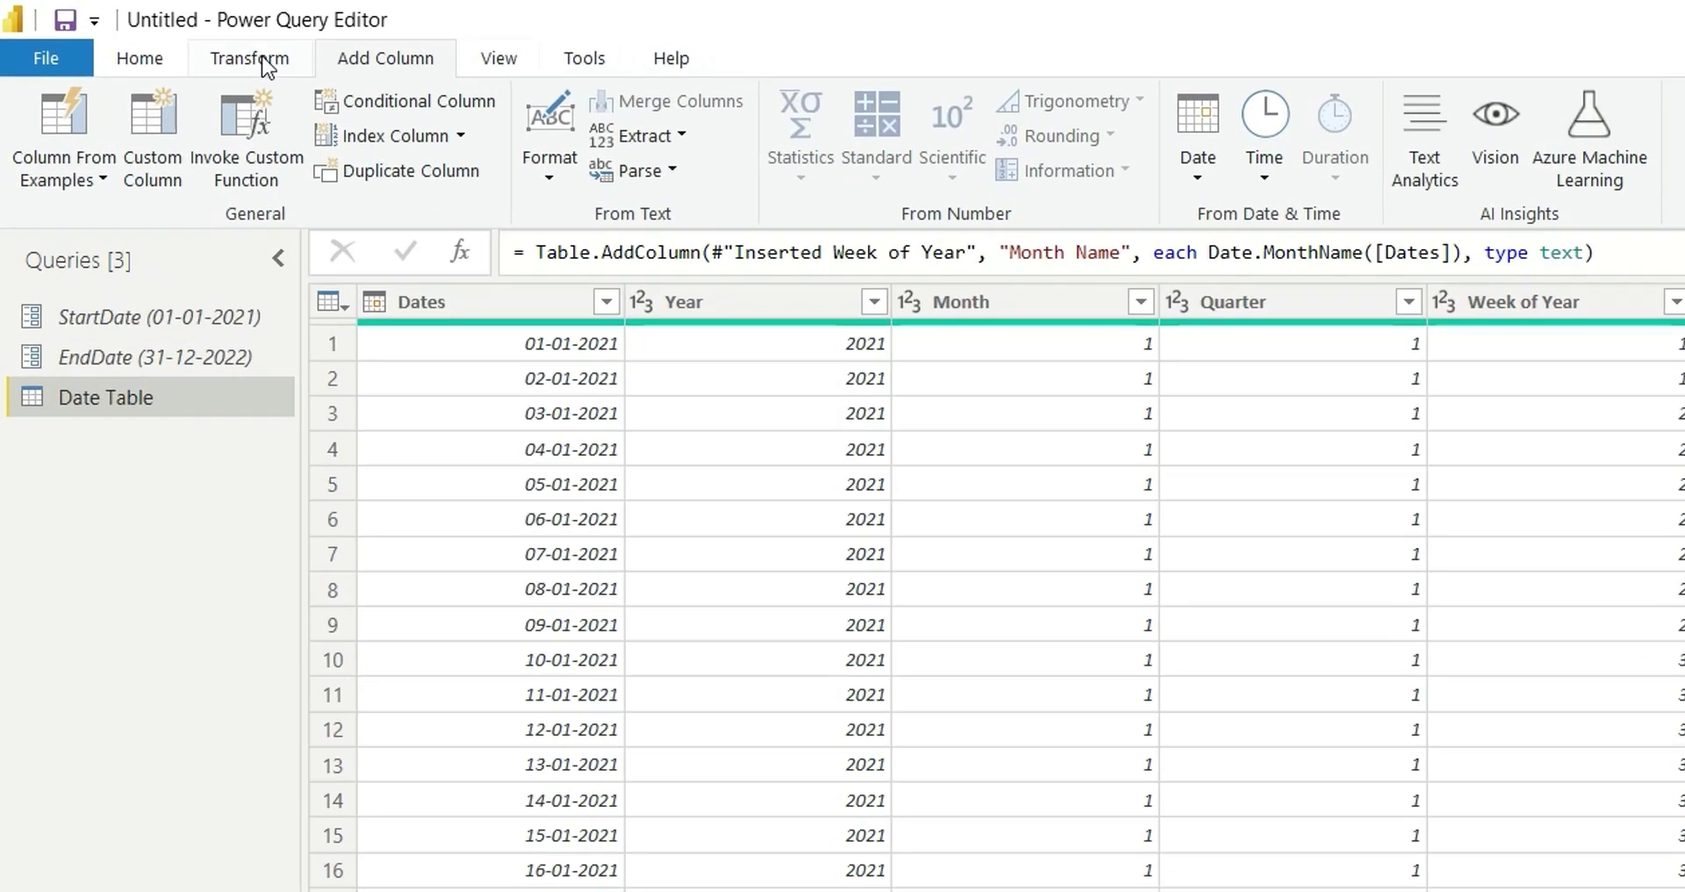
Shorten Month Name values to their first 3 characters, such as Jan.
click(255, 58)
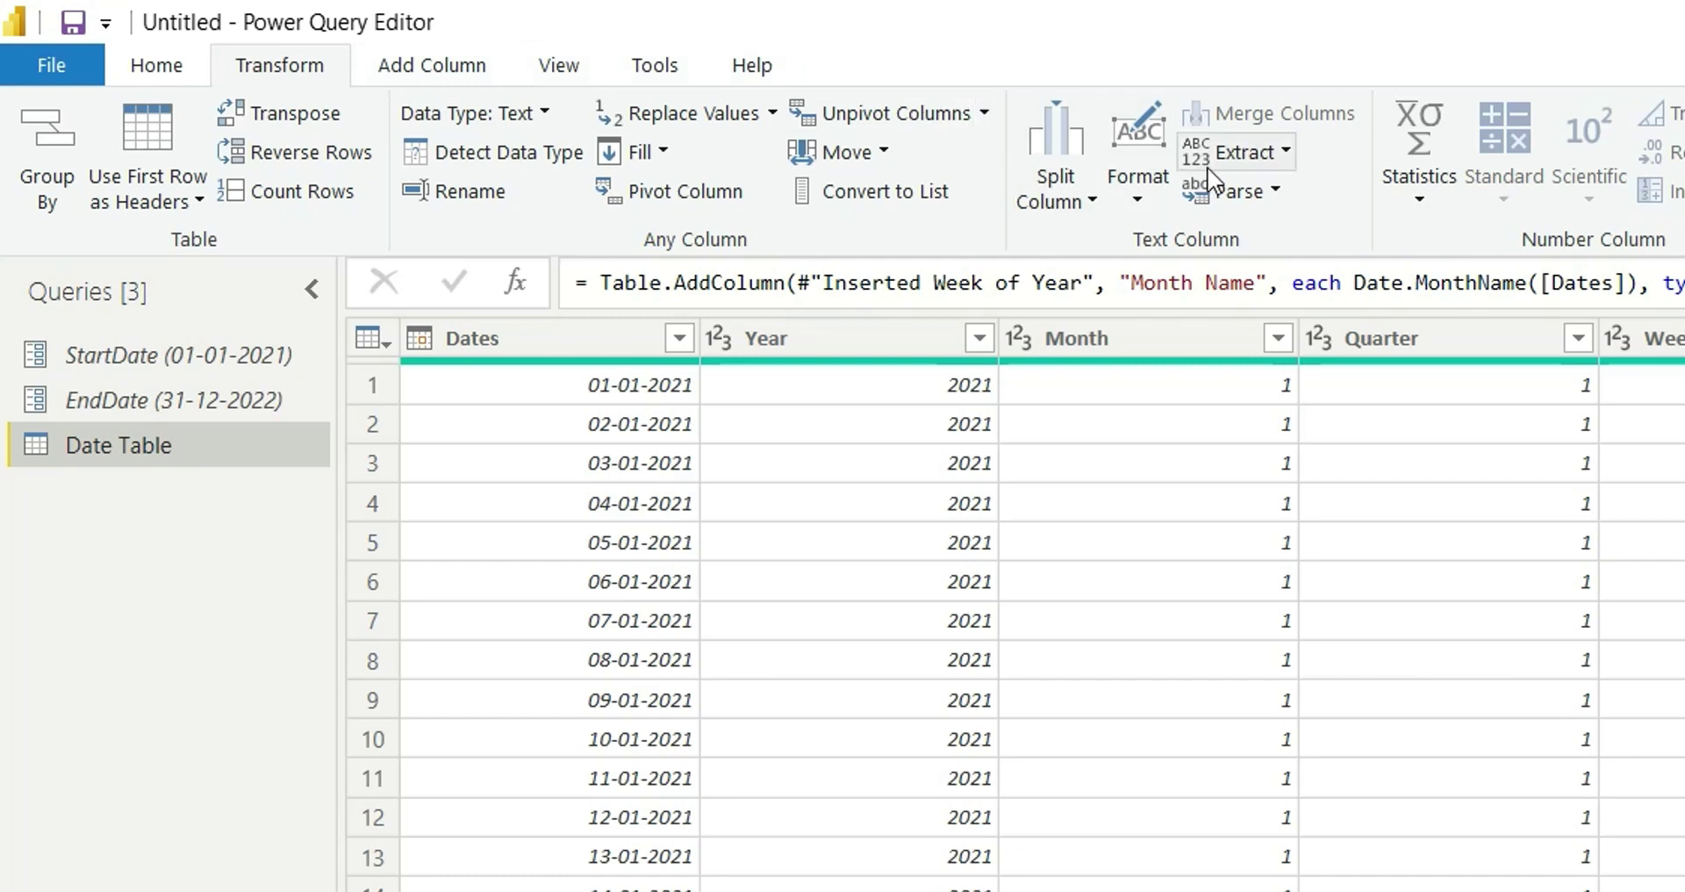
click(1274, 158)
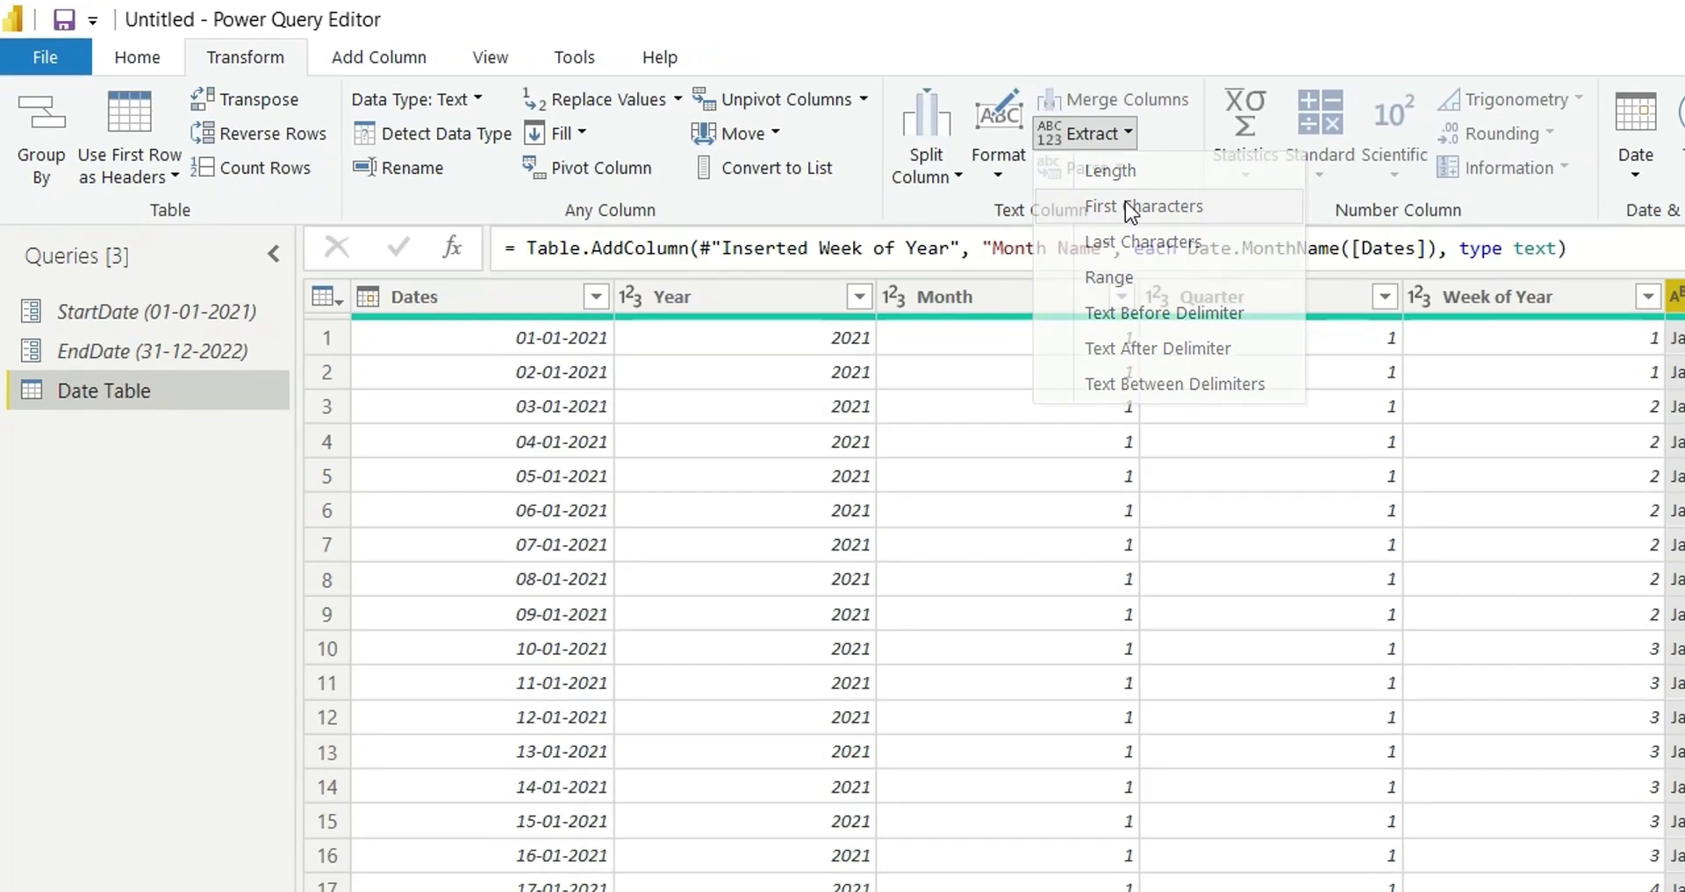
click(1288, 235)
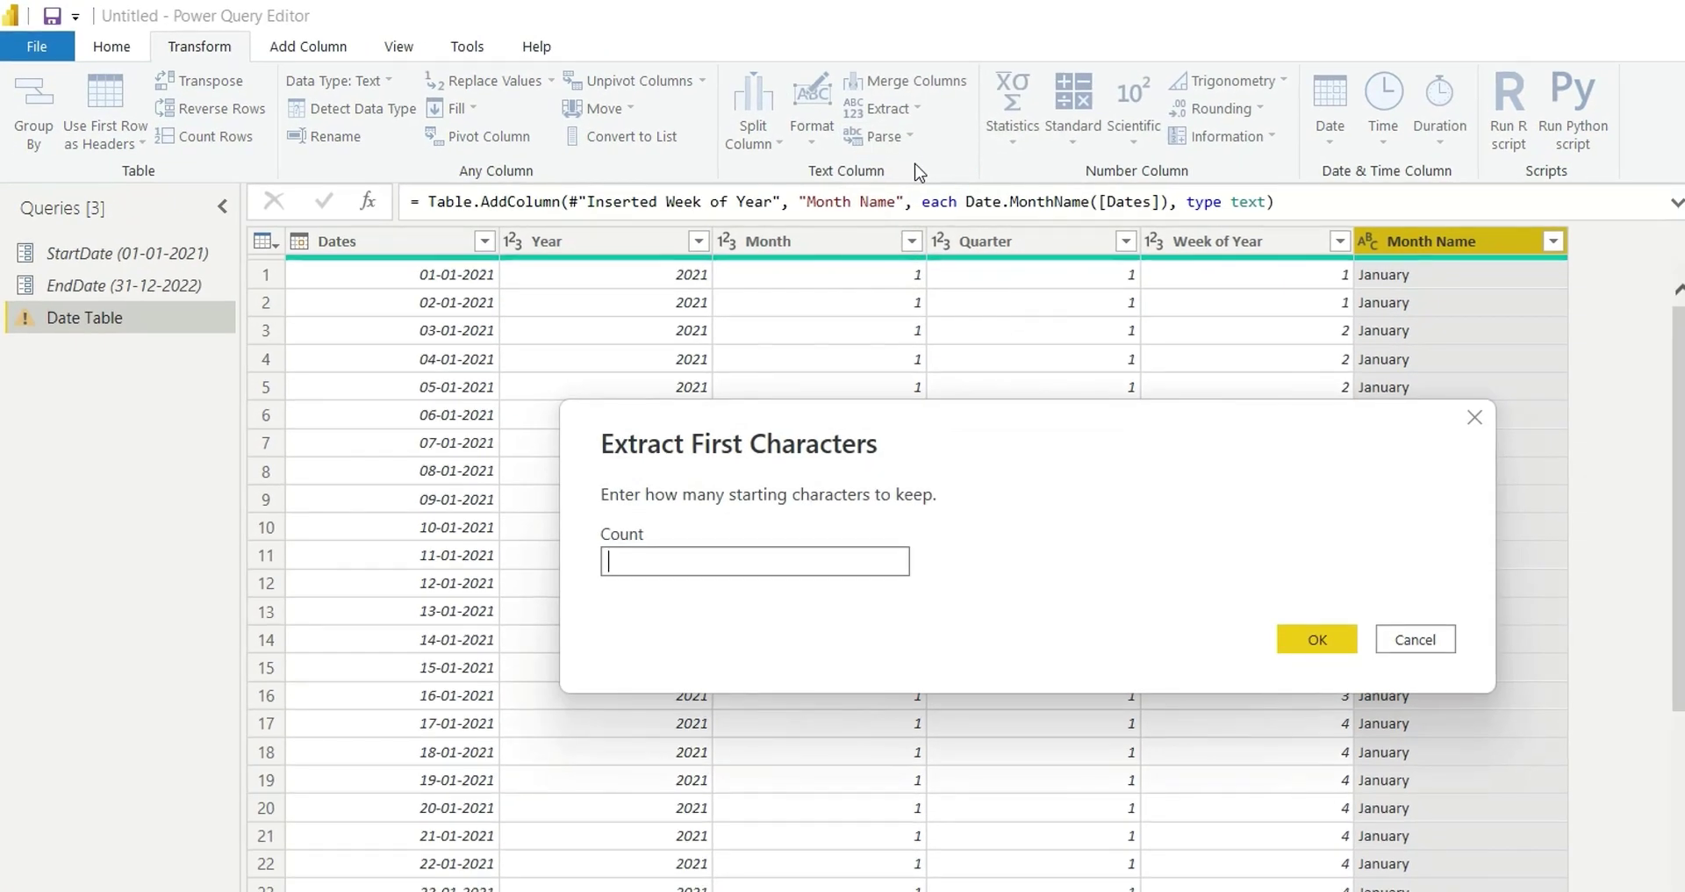
click(1317, 640)
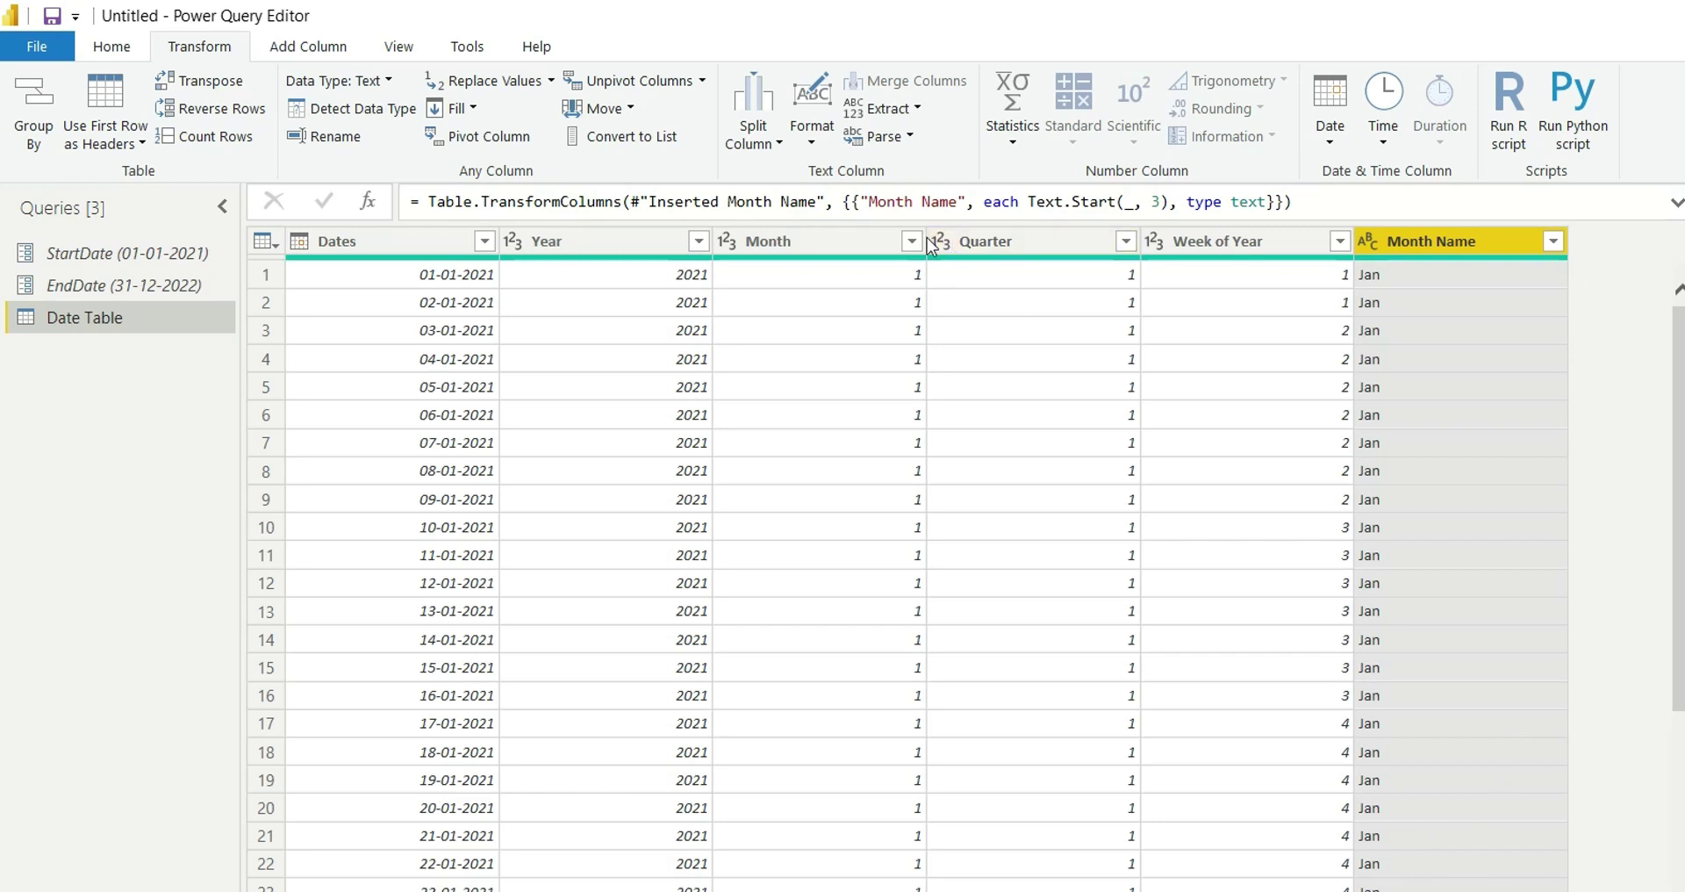
click(1023, 252)
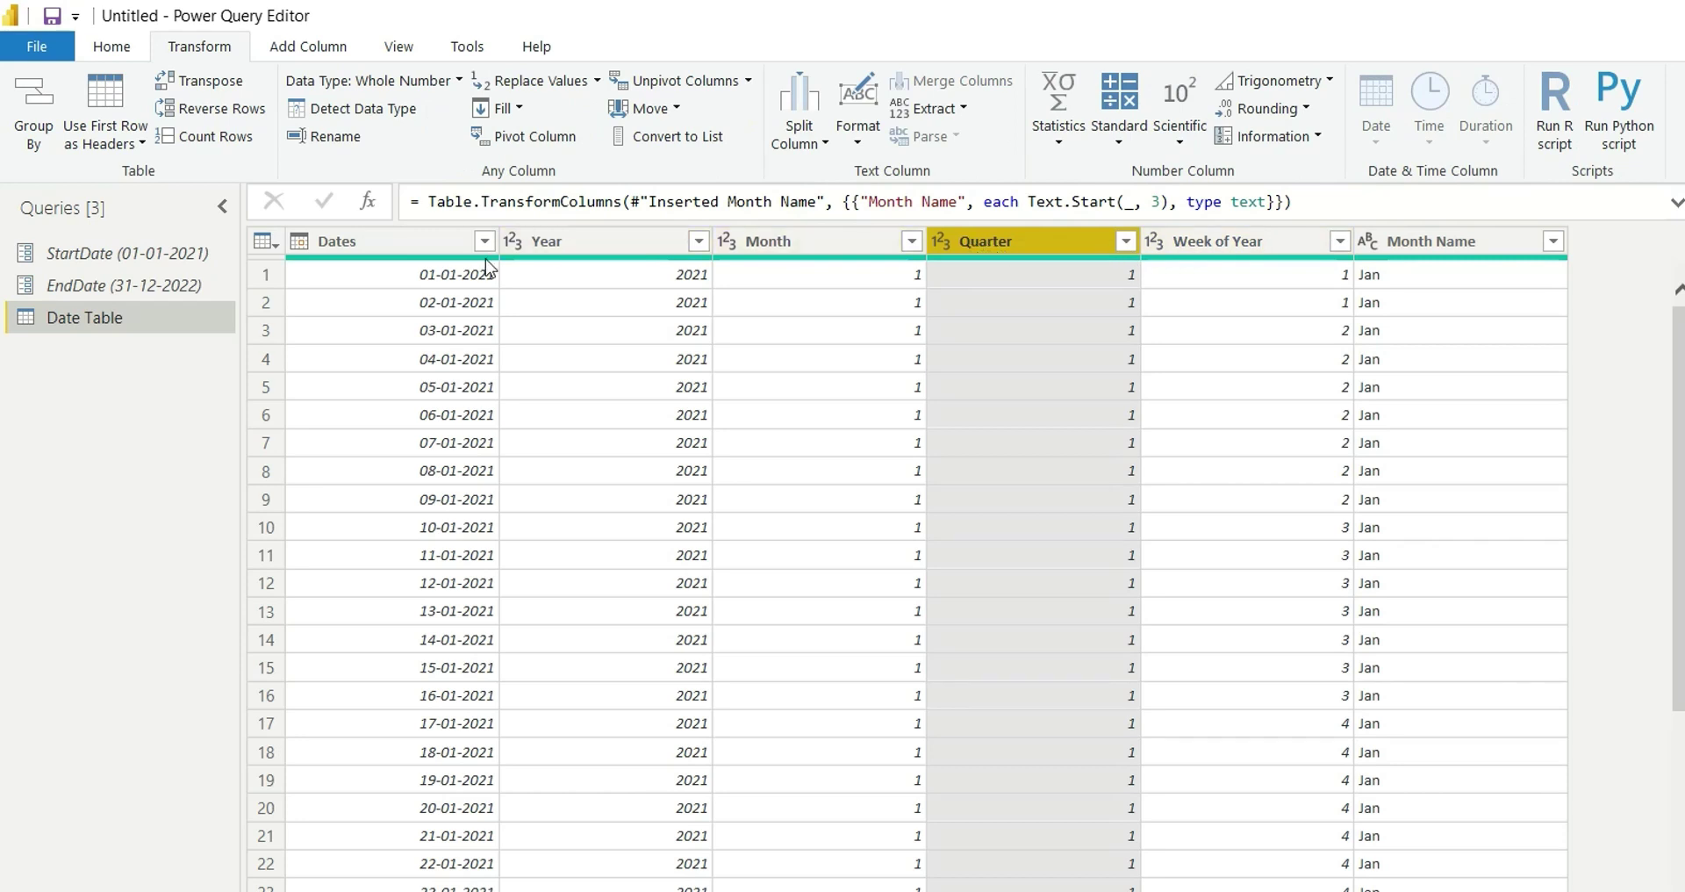
Create a custom column named 'Quarter Name' with the formula "Q" & Text.From([Quarter]).
click(327, 51)
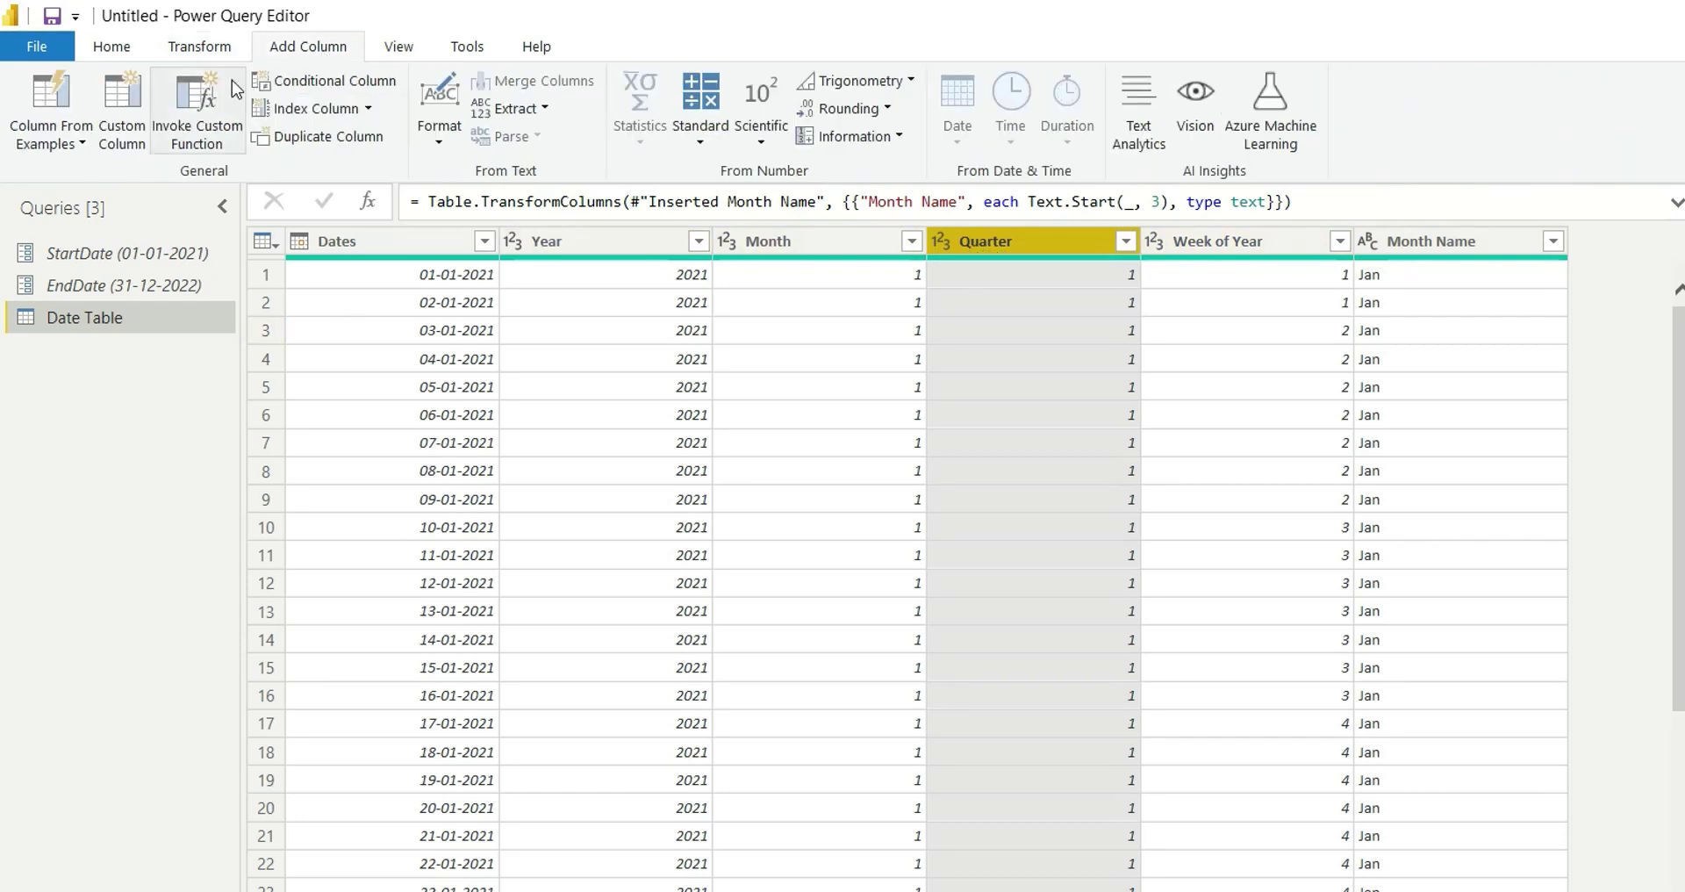
click(120, 125)
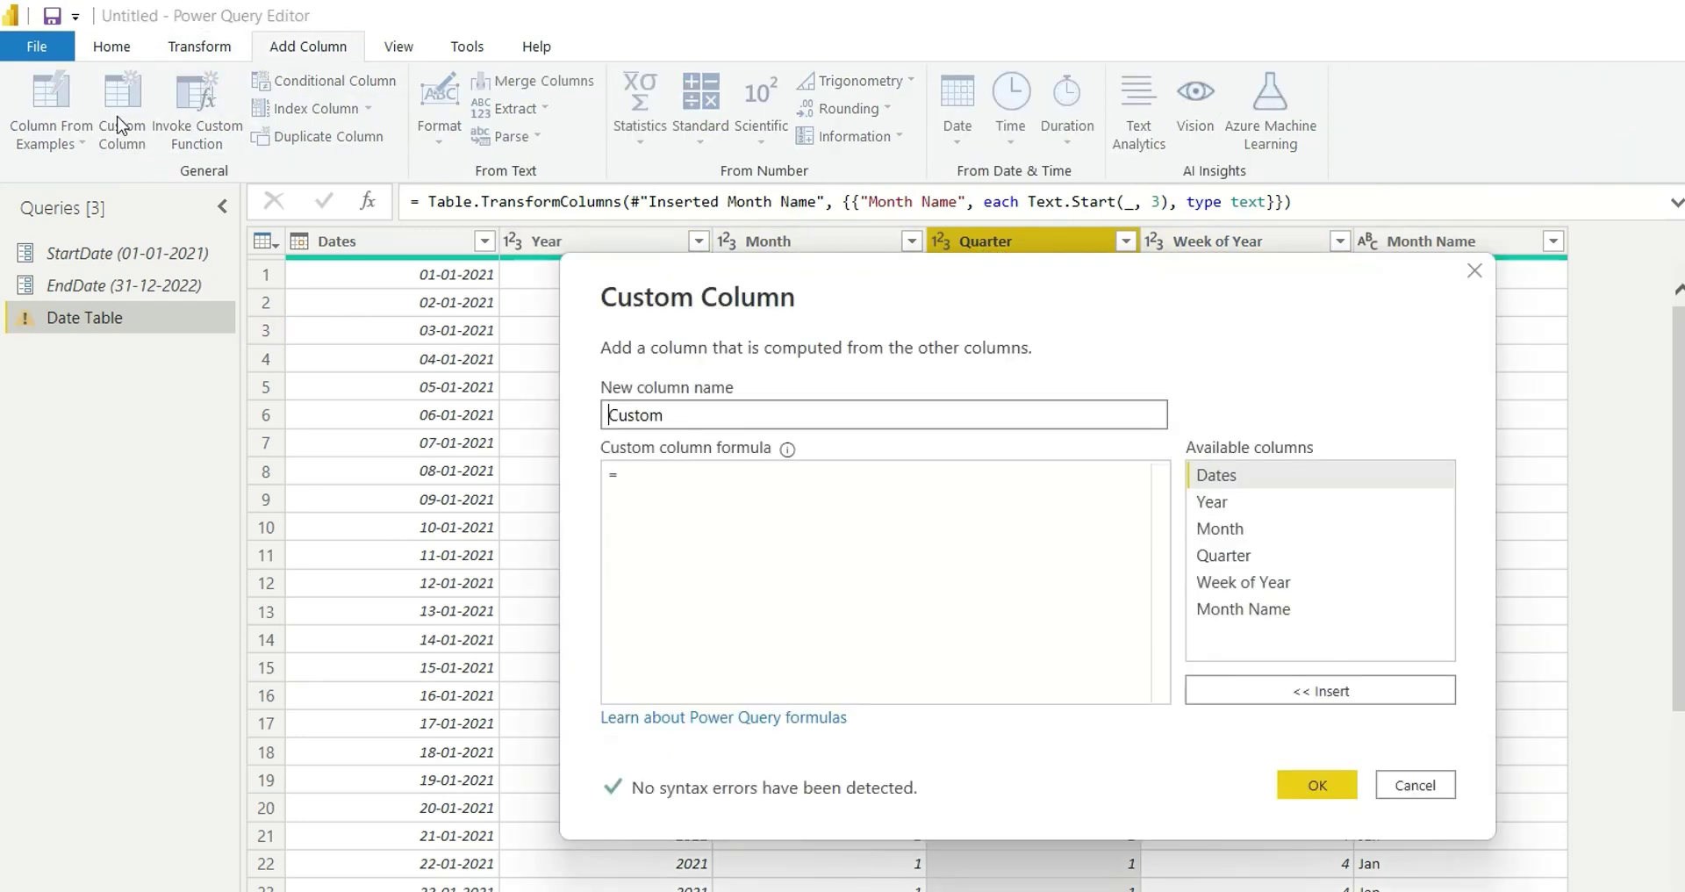
double_click(637, 416)
text(Quarter Name)
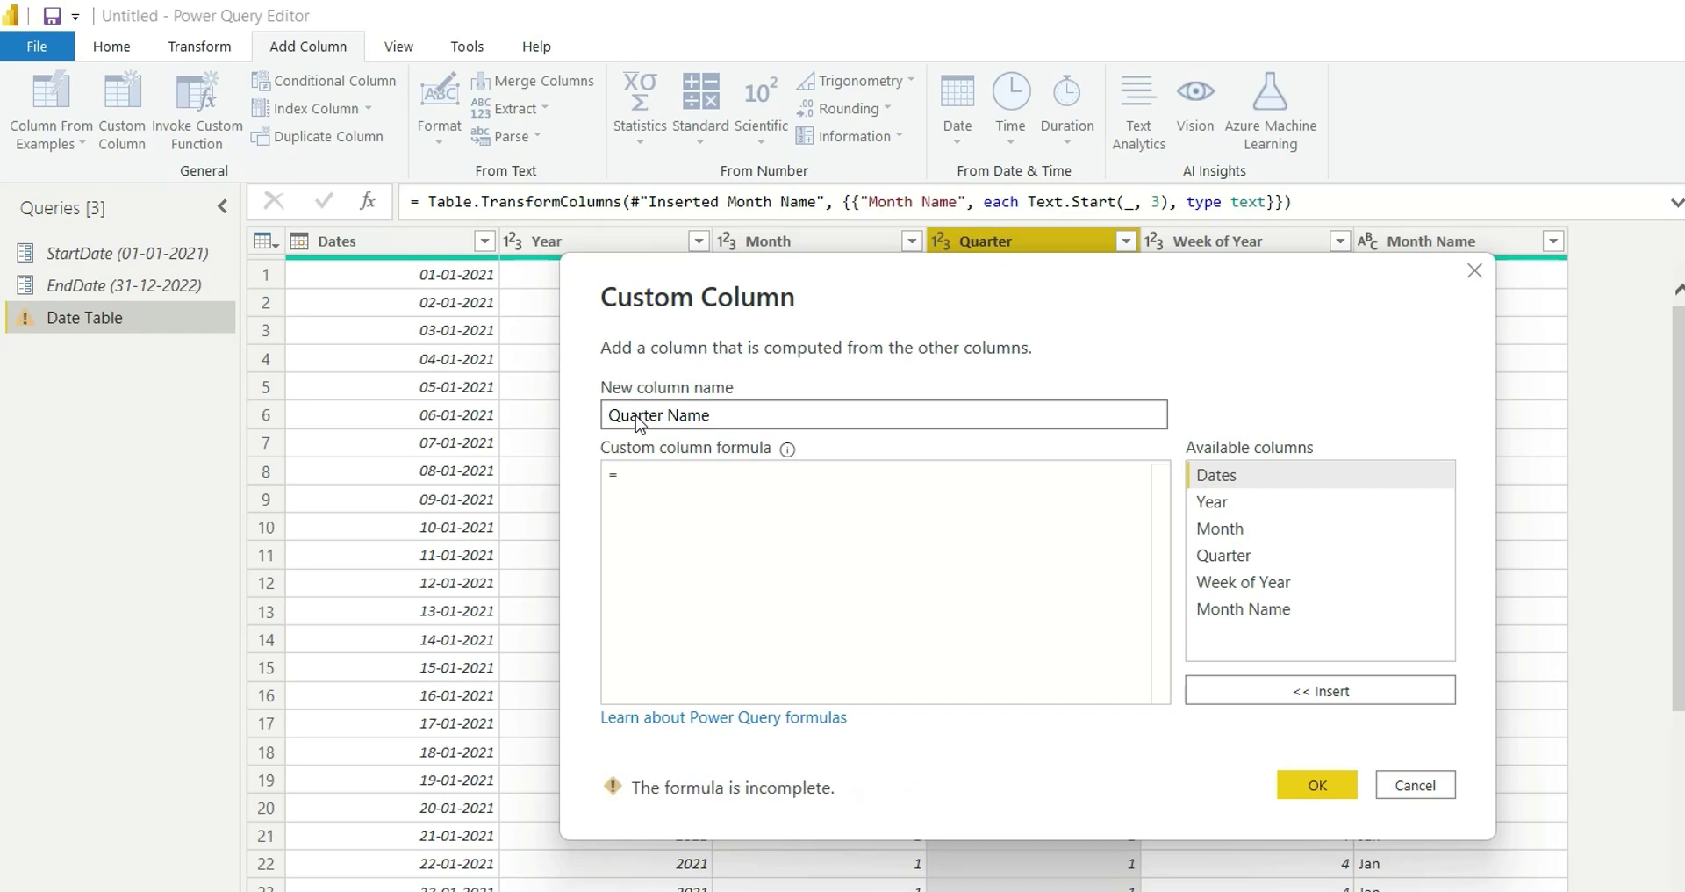
click(662, 478)
text(")
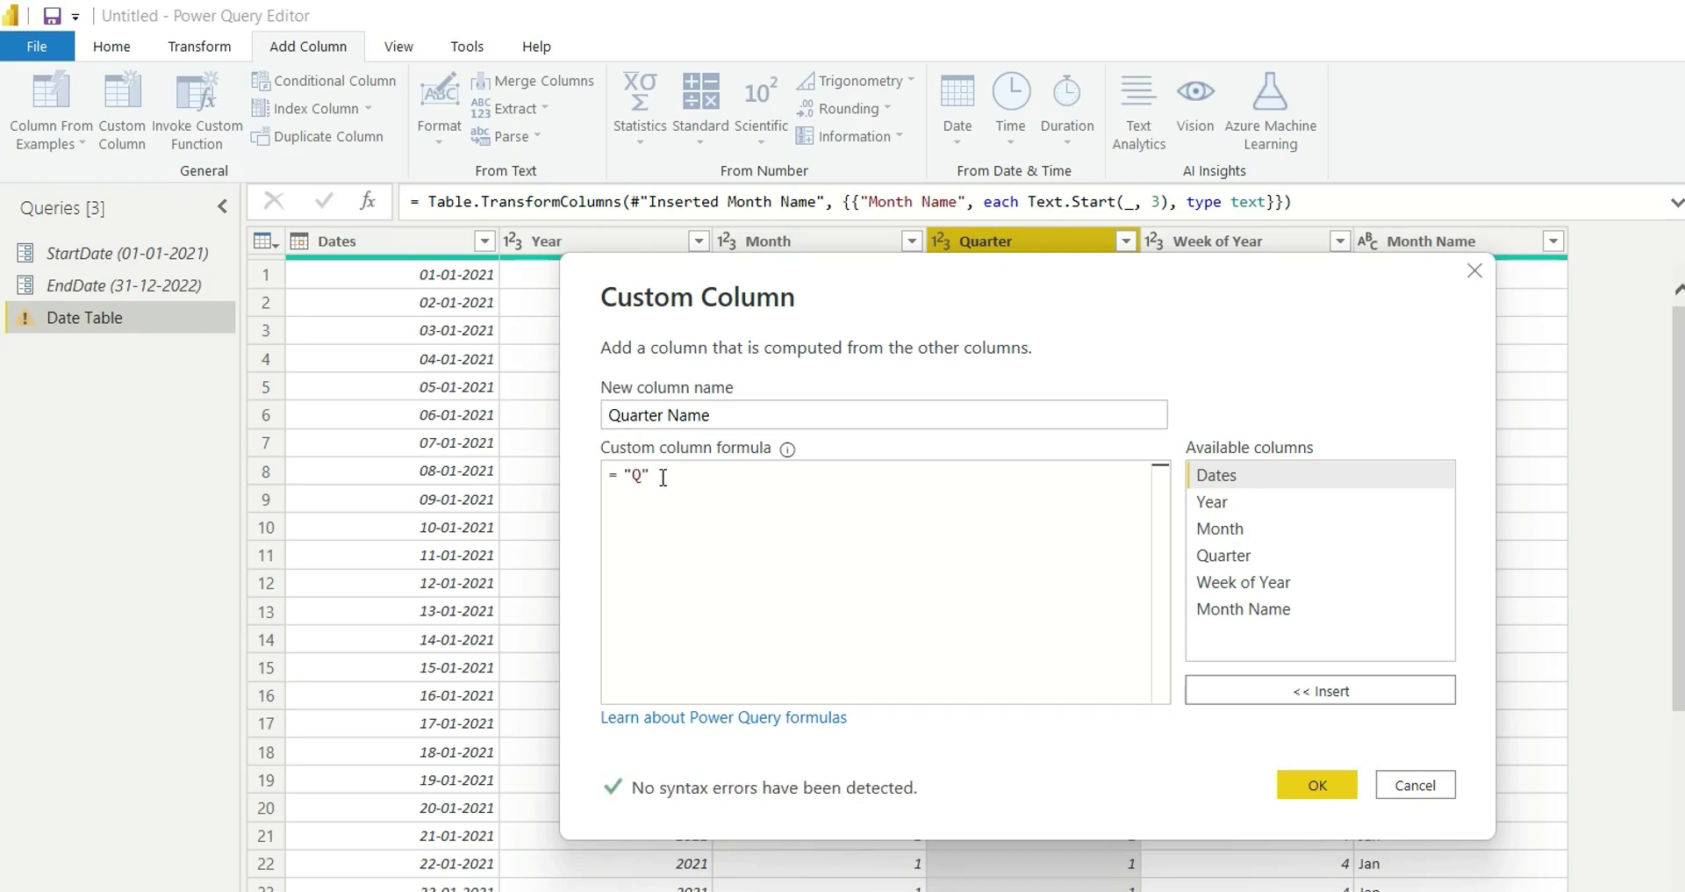
text(Q"&)
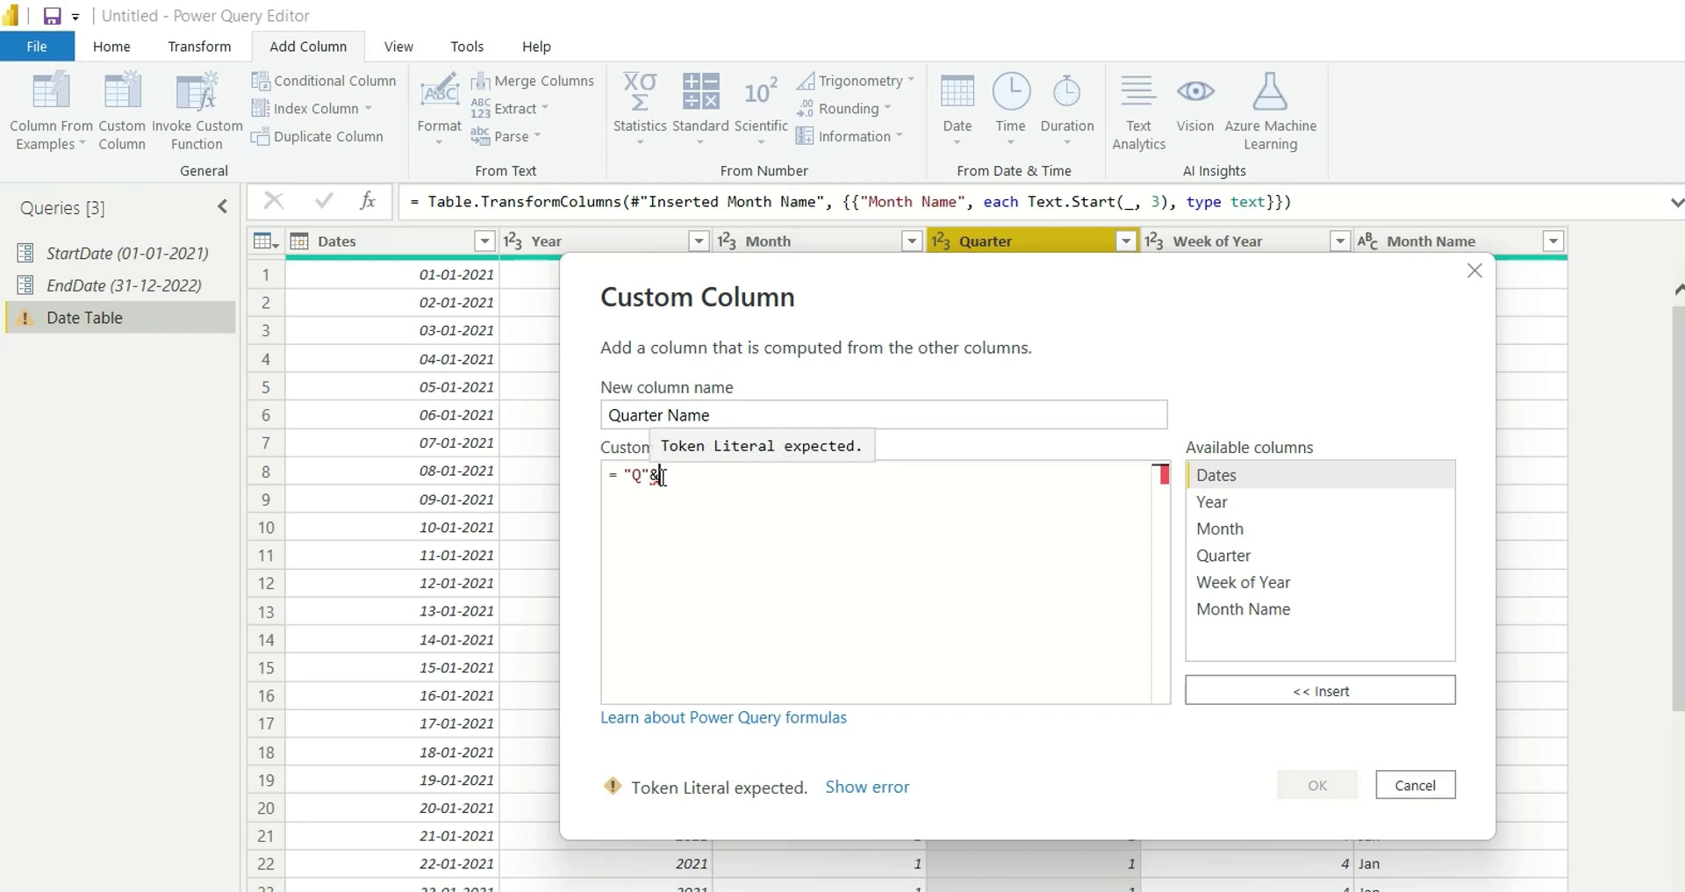
double_click(1229, 555)
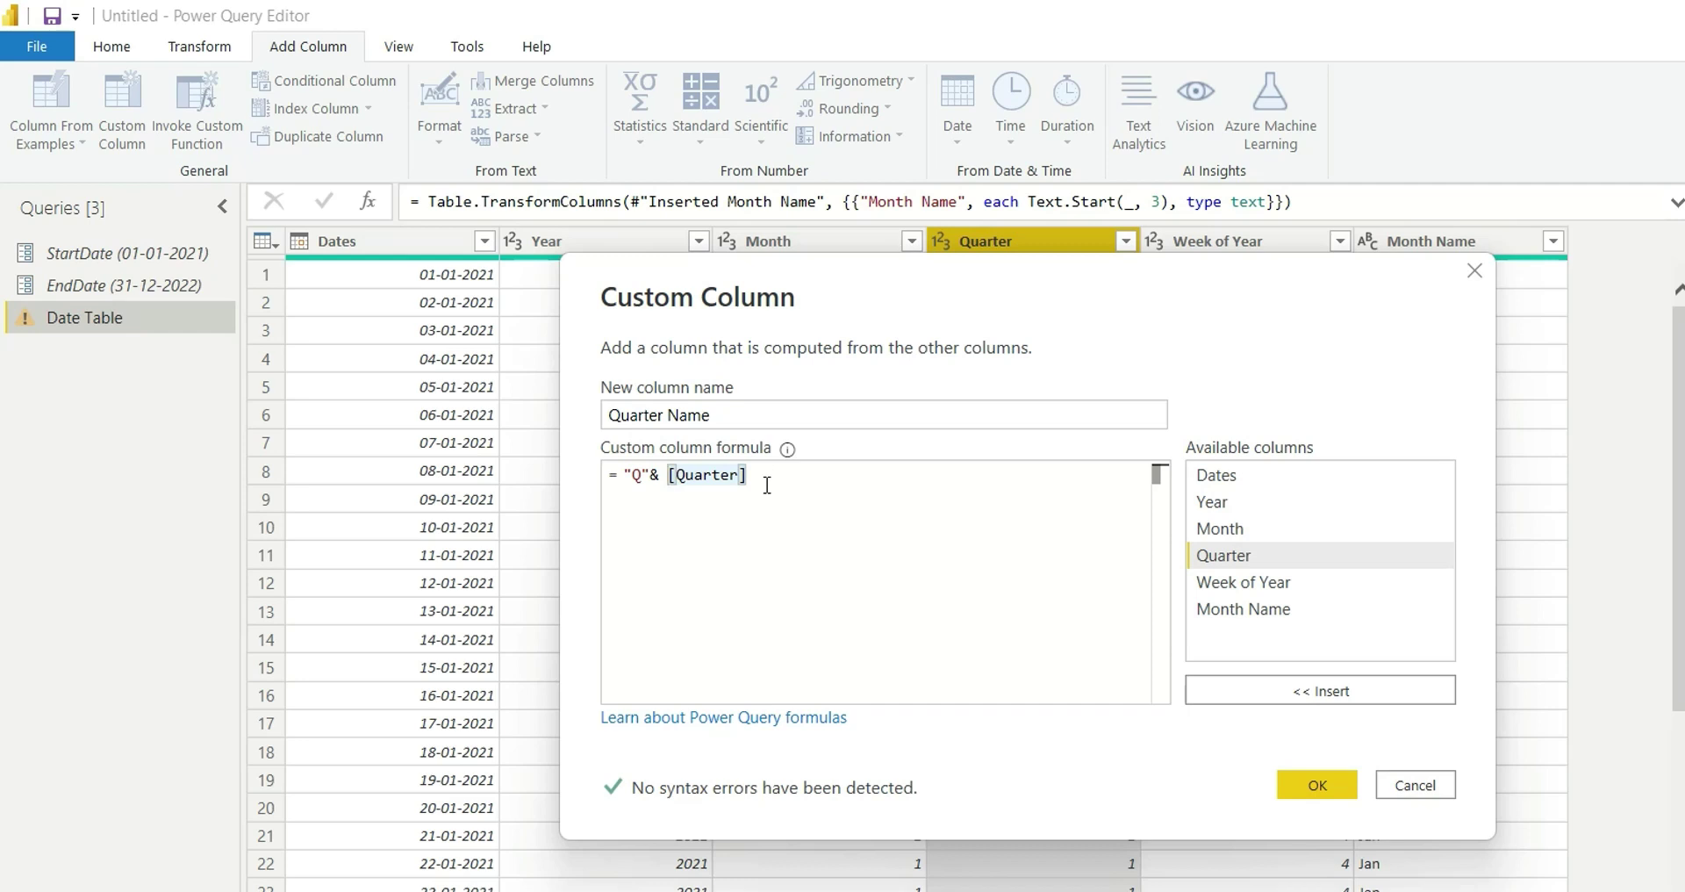
text(Text.From)
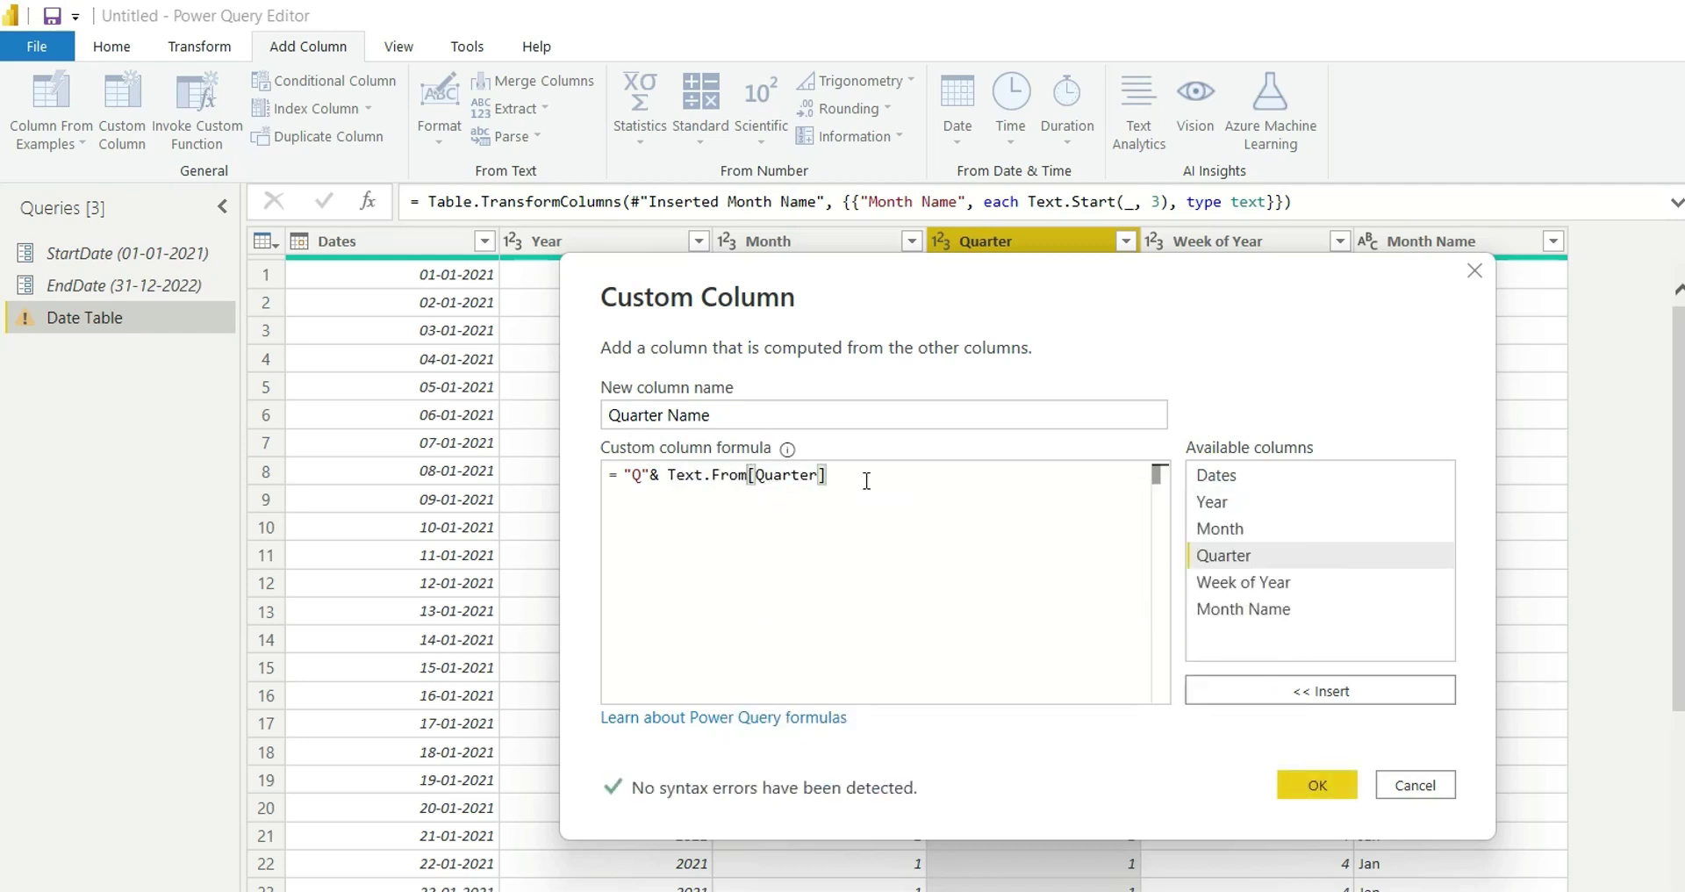
text(([Quarter])
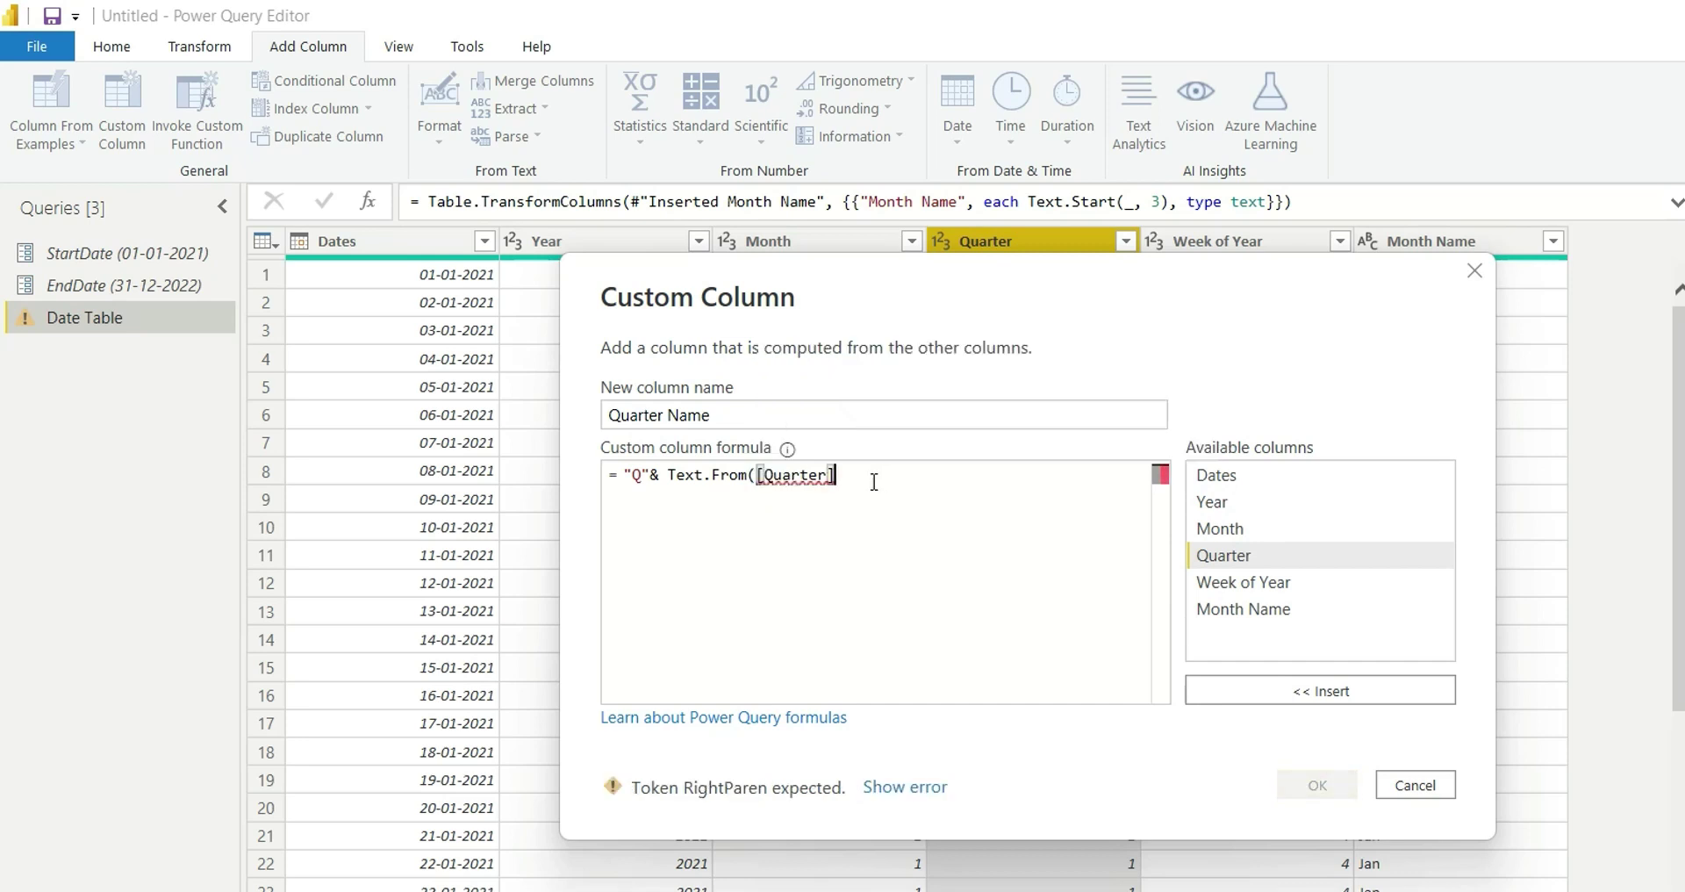
text())
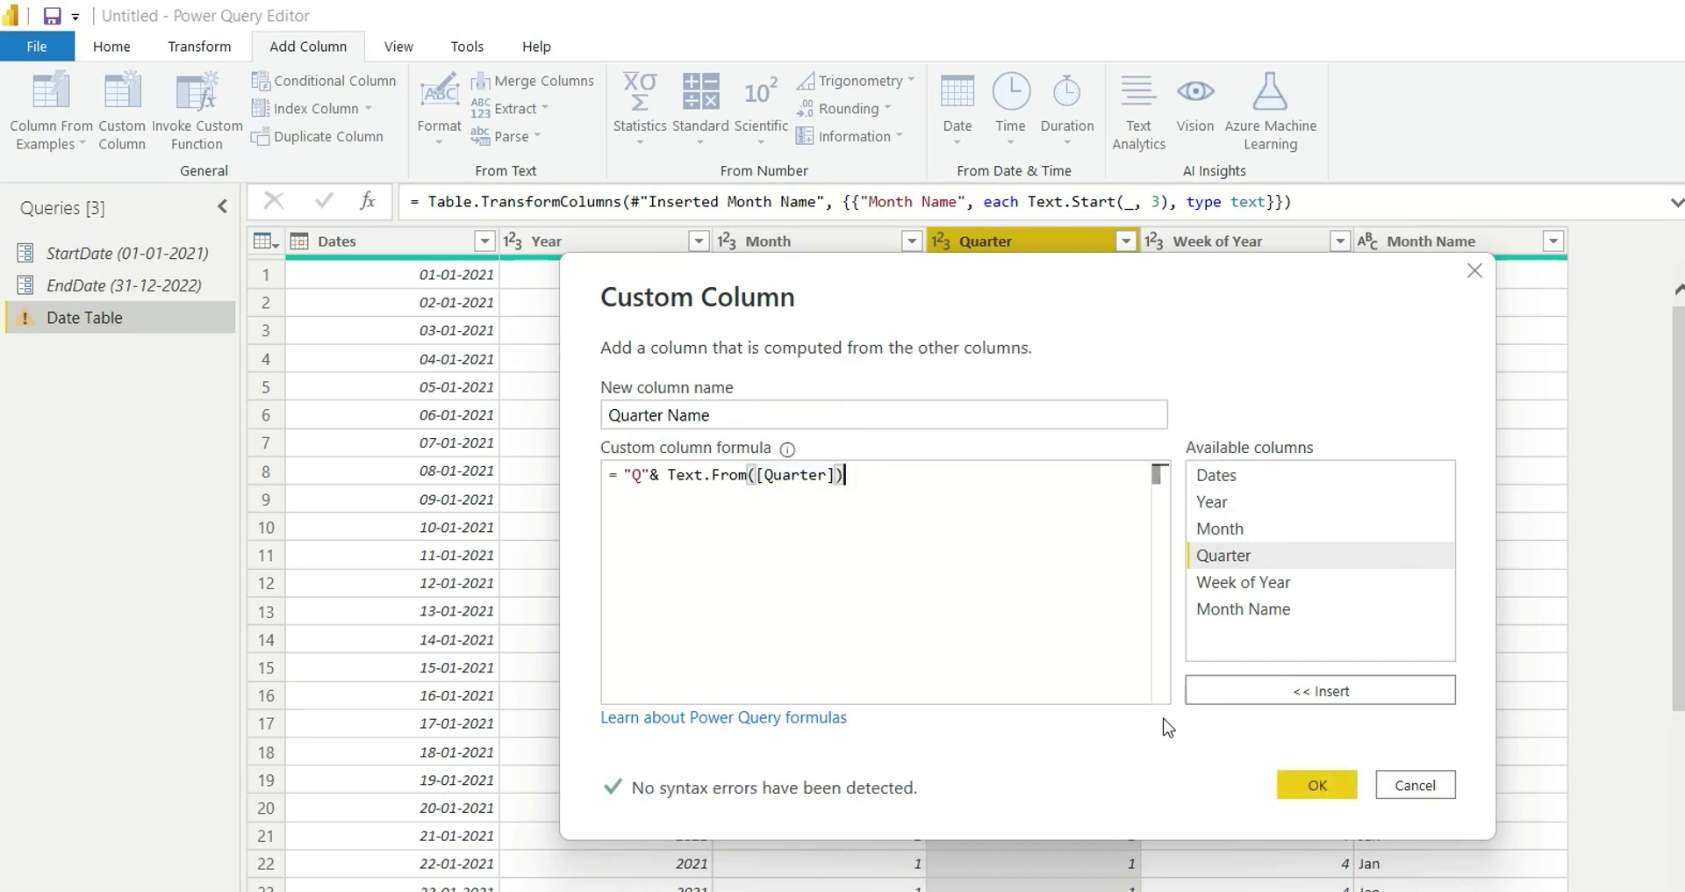
click(1334, 777)
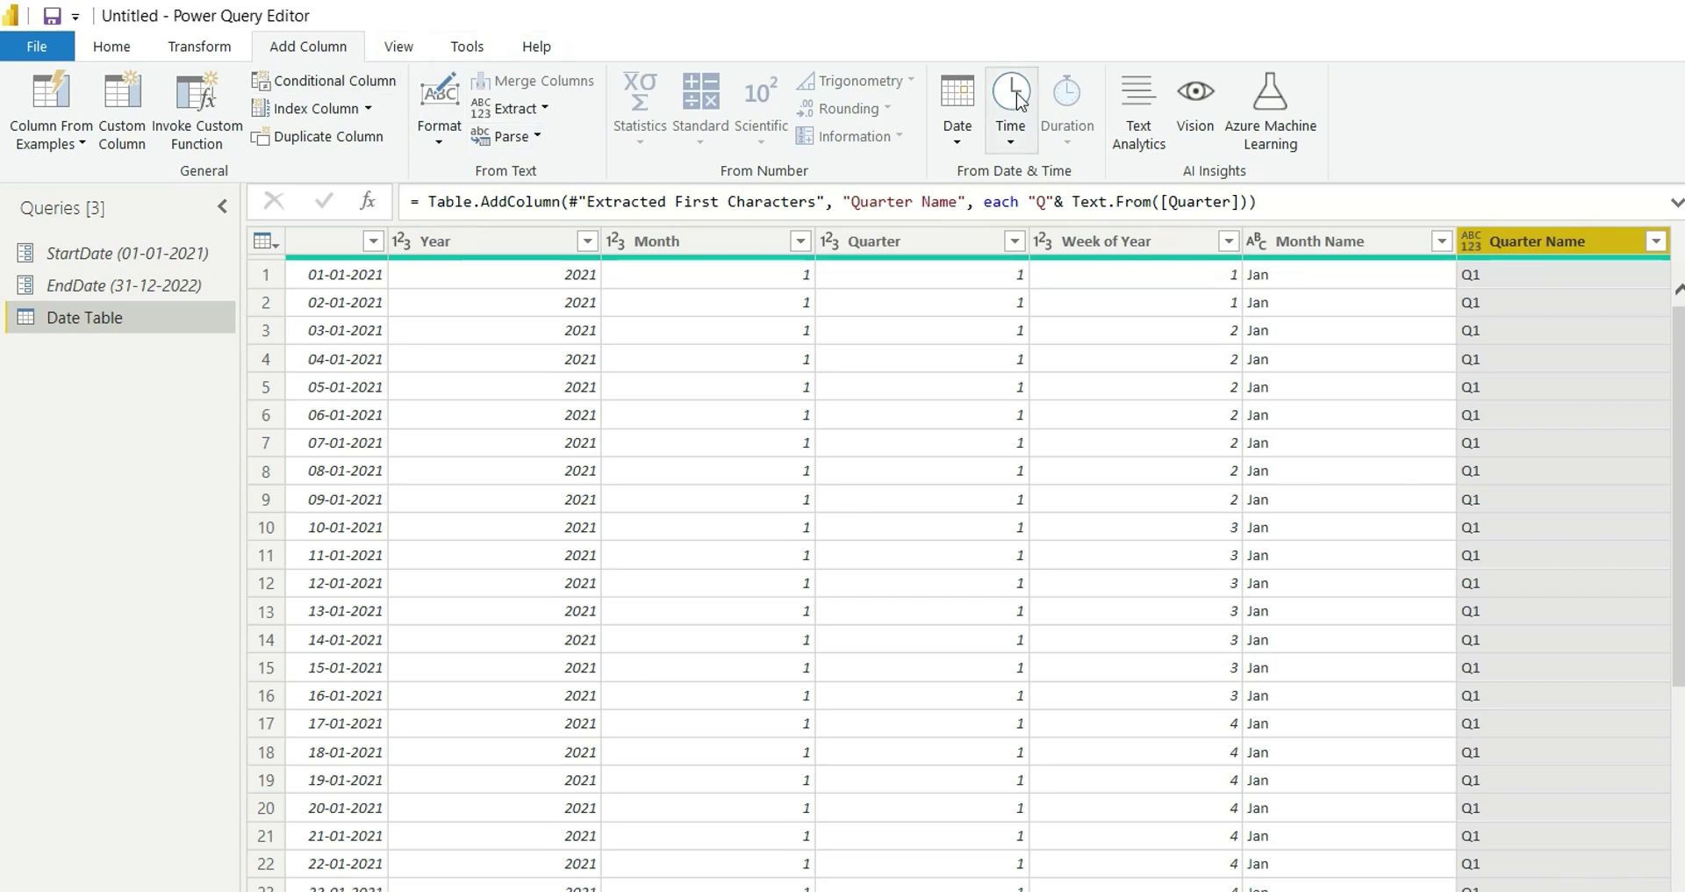
Create a custom column named 'Week Name' with the formula "W" & Text.From([Week of Year]).
click(135, 105)
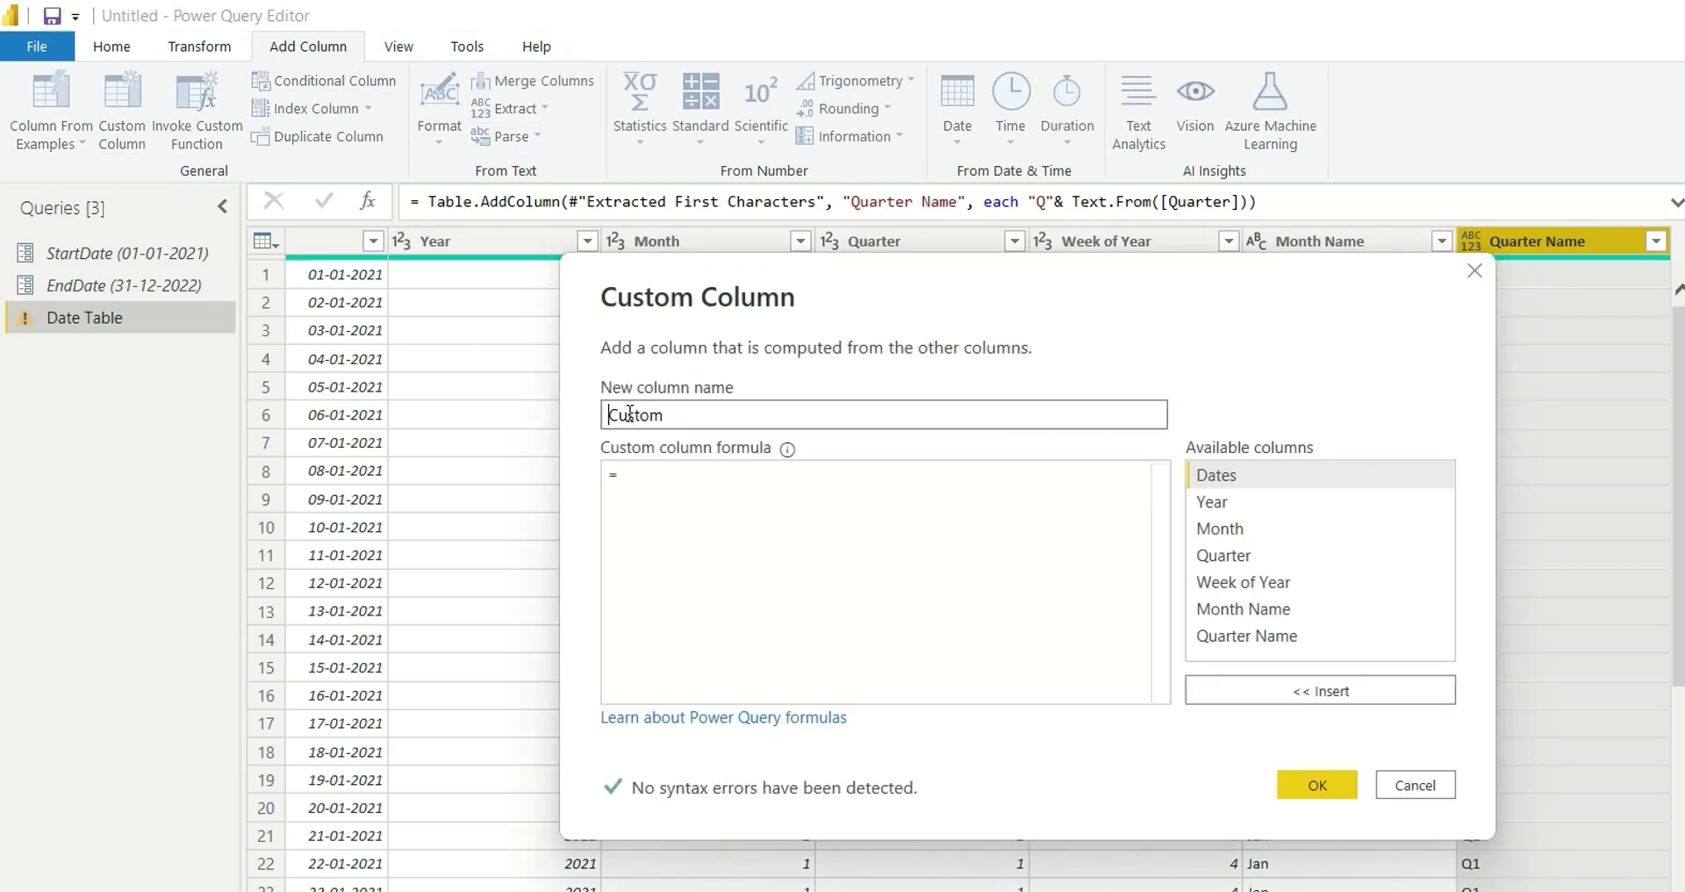
double_click(630, 413)
text(Week Name)
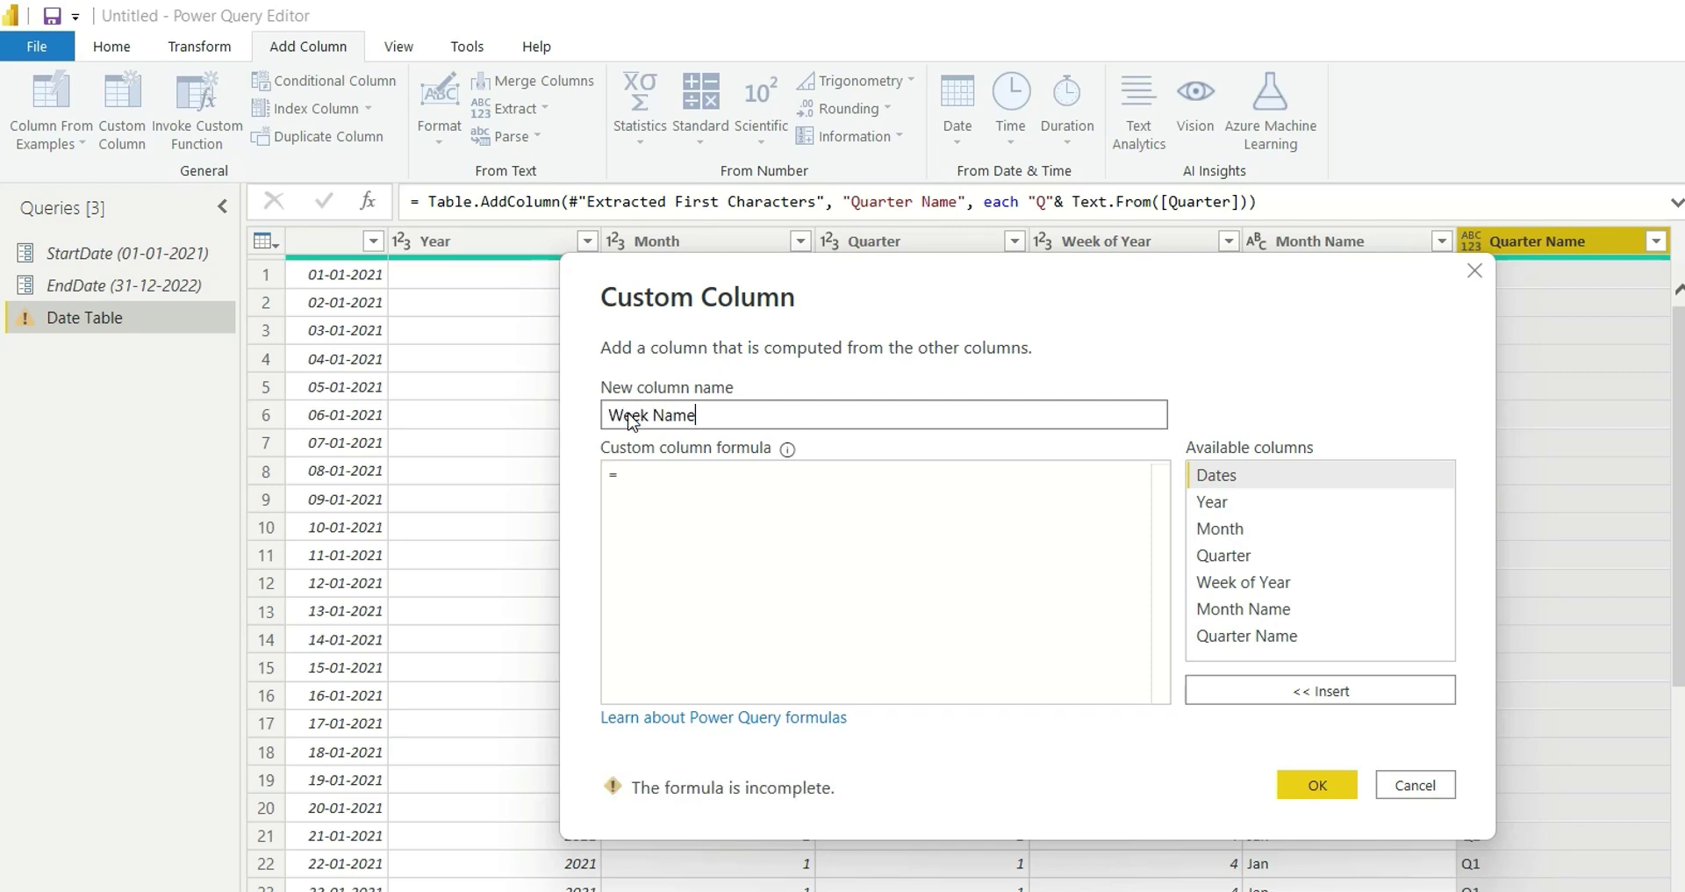
click(658, 466)
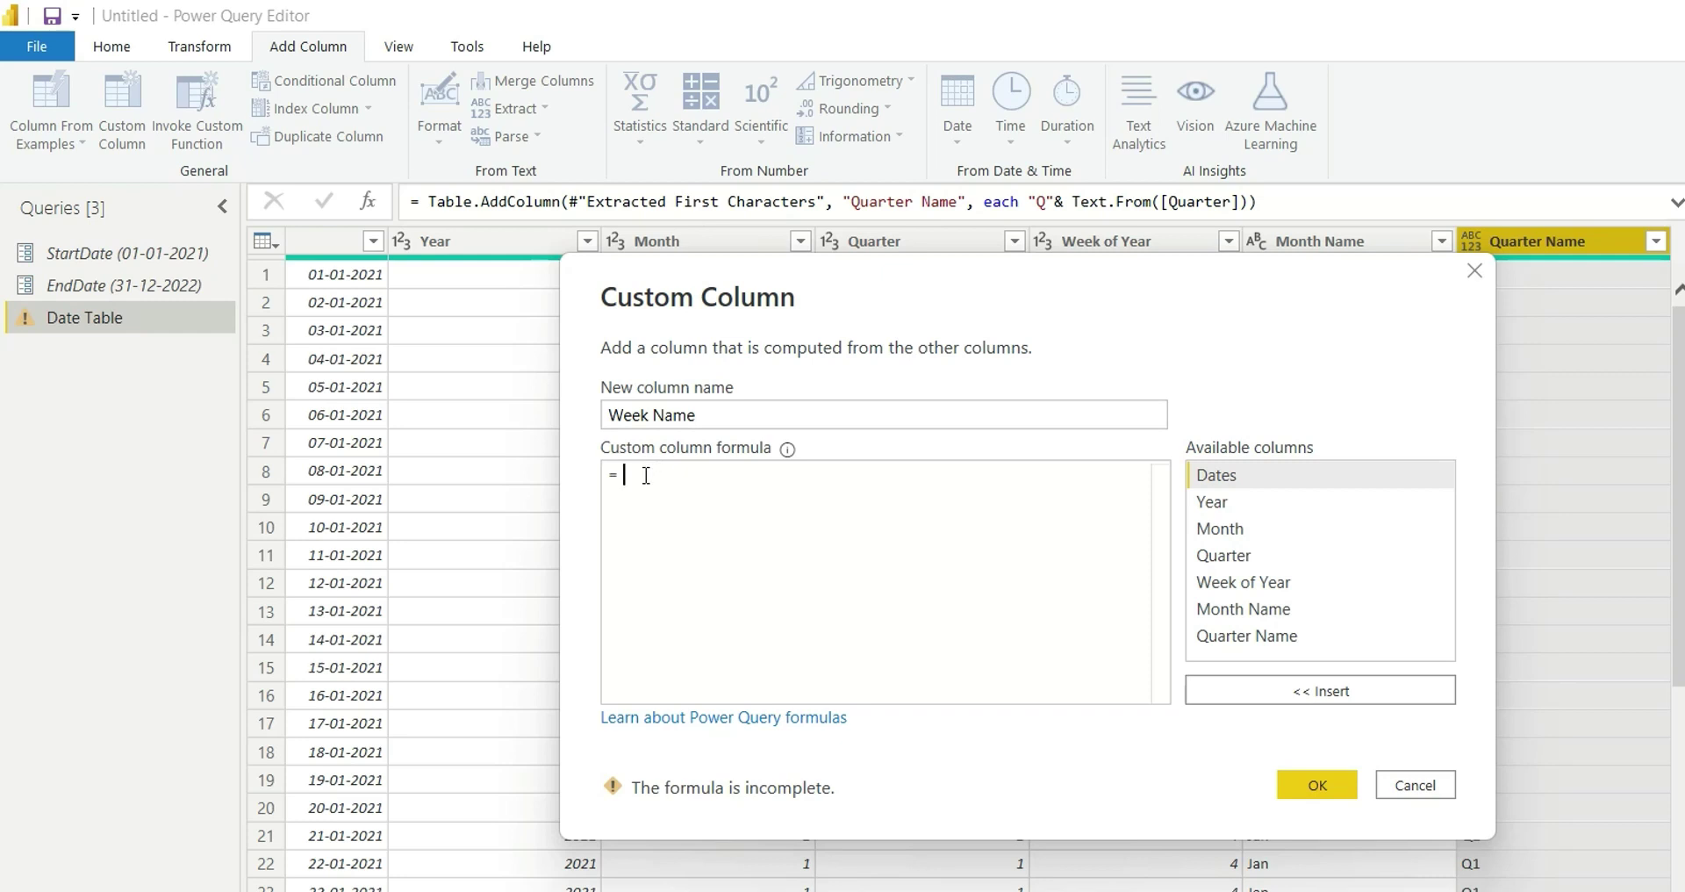
text("W)
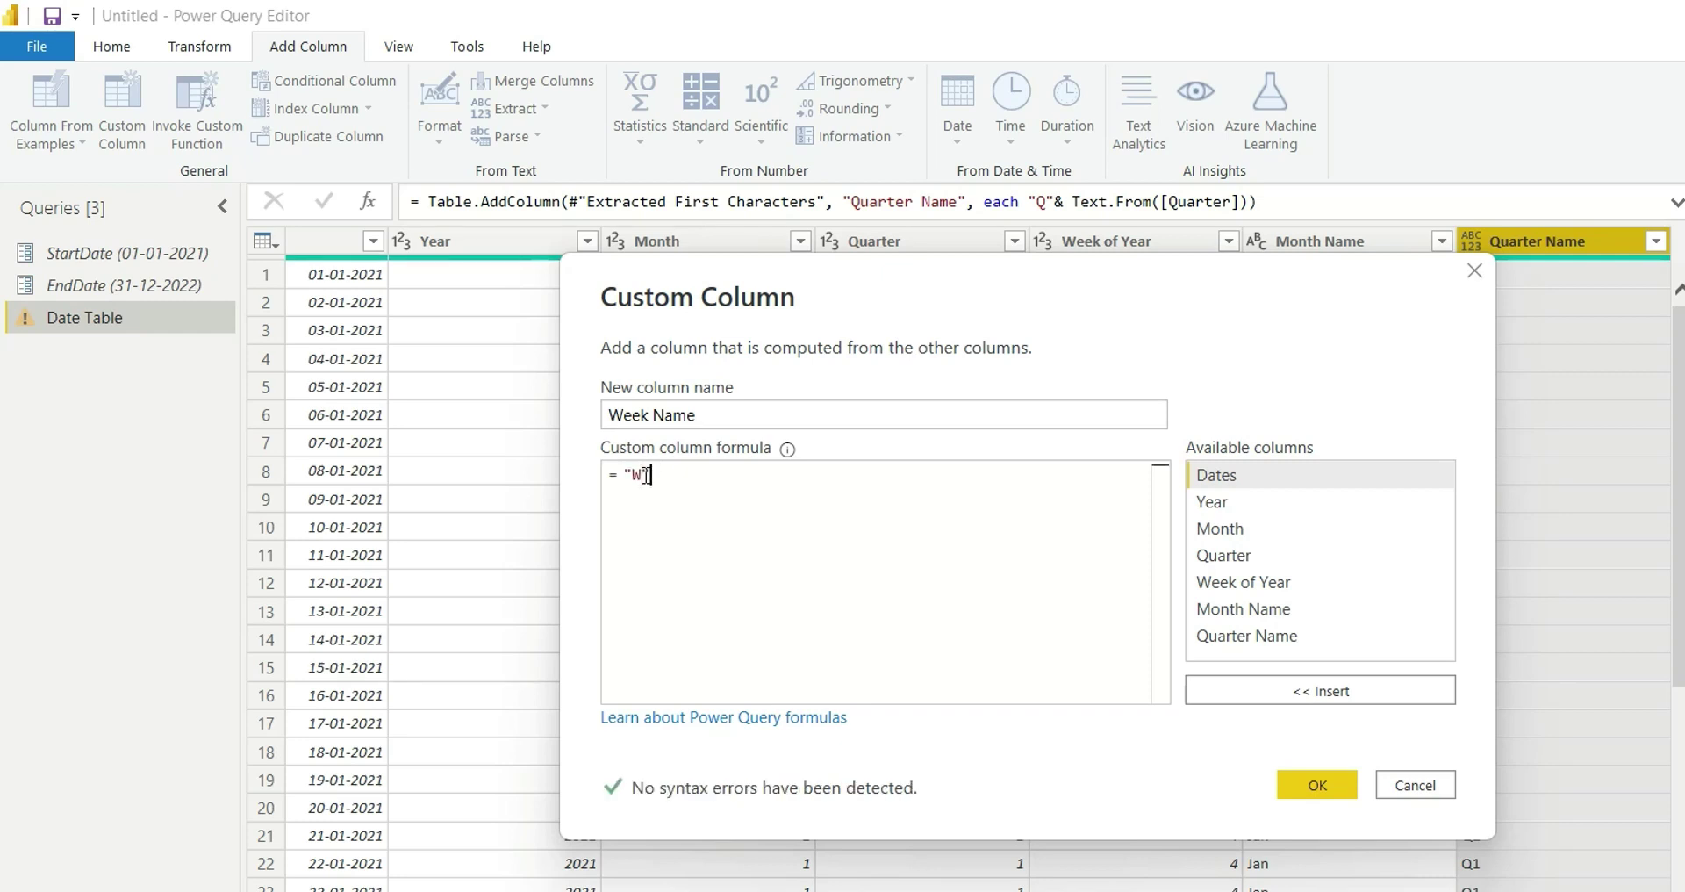
text(&)
text(Text.From()
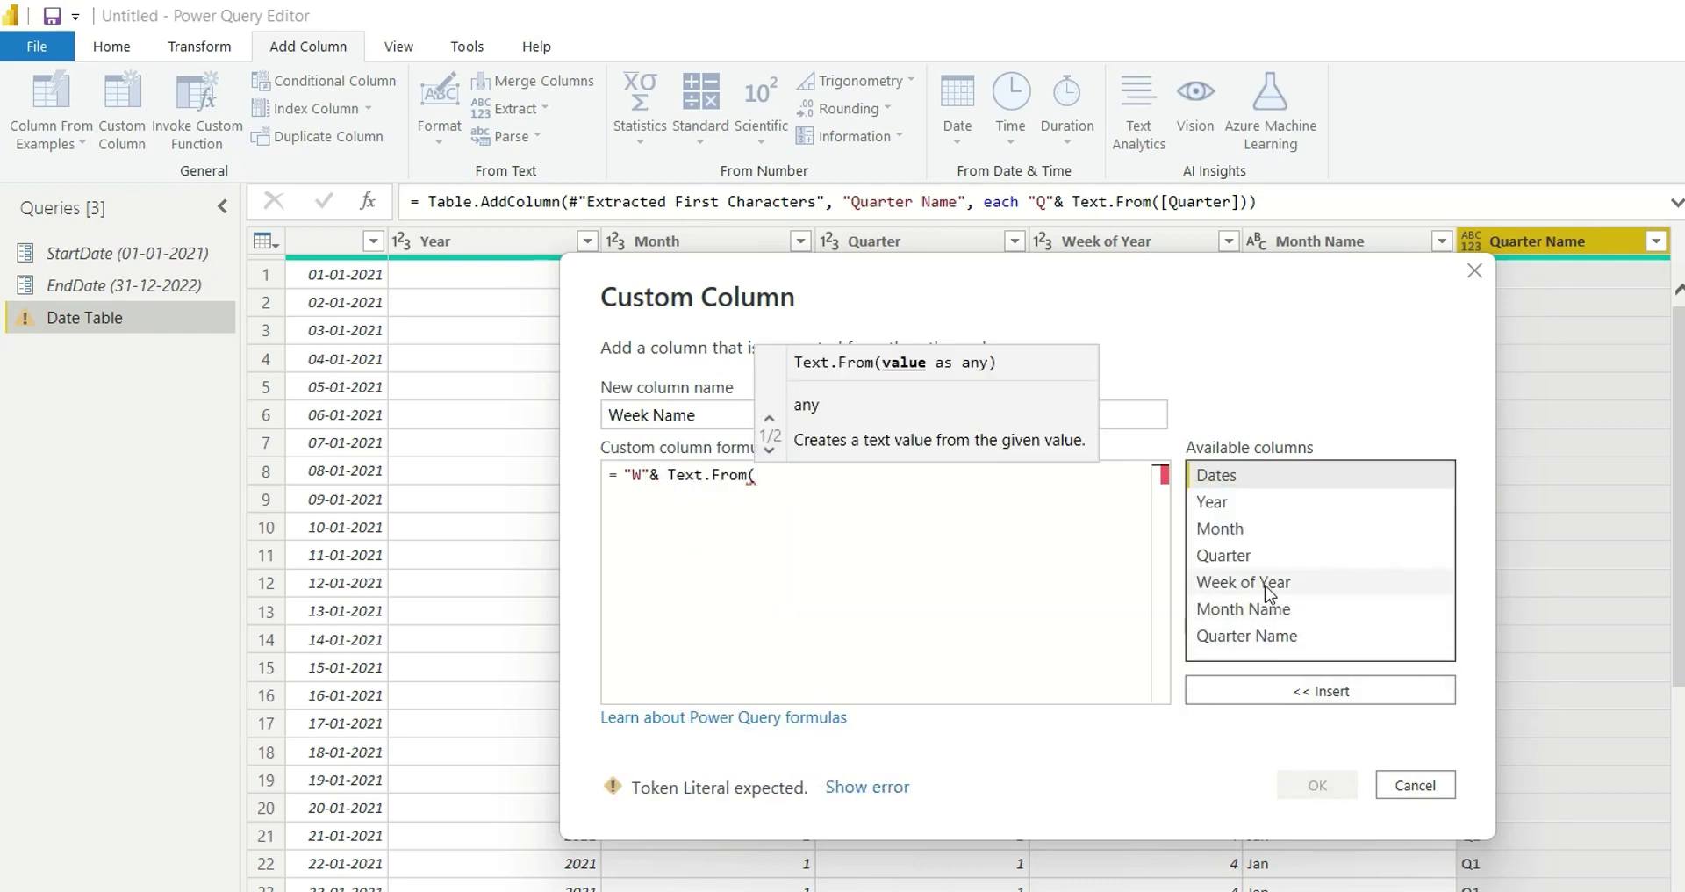
double_click(1267, 582)
text())
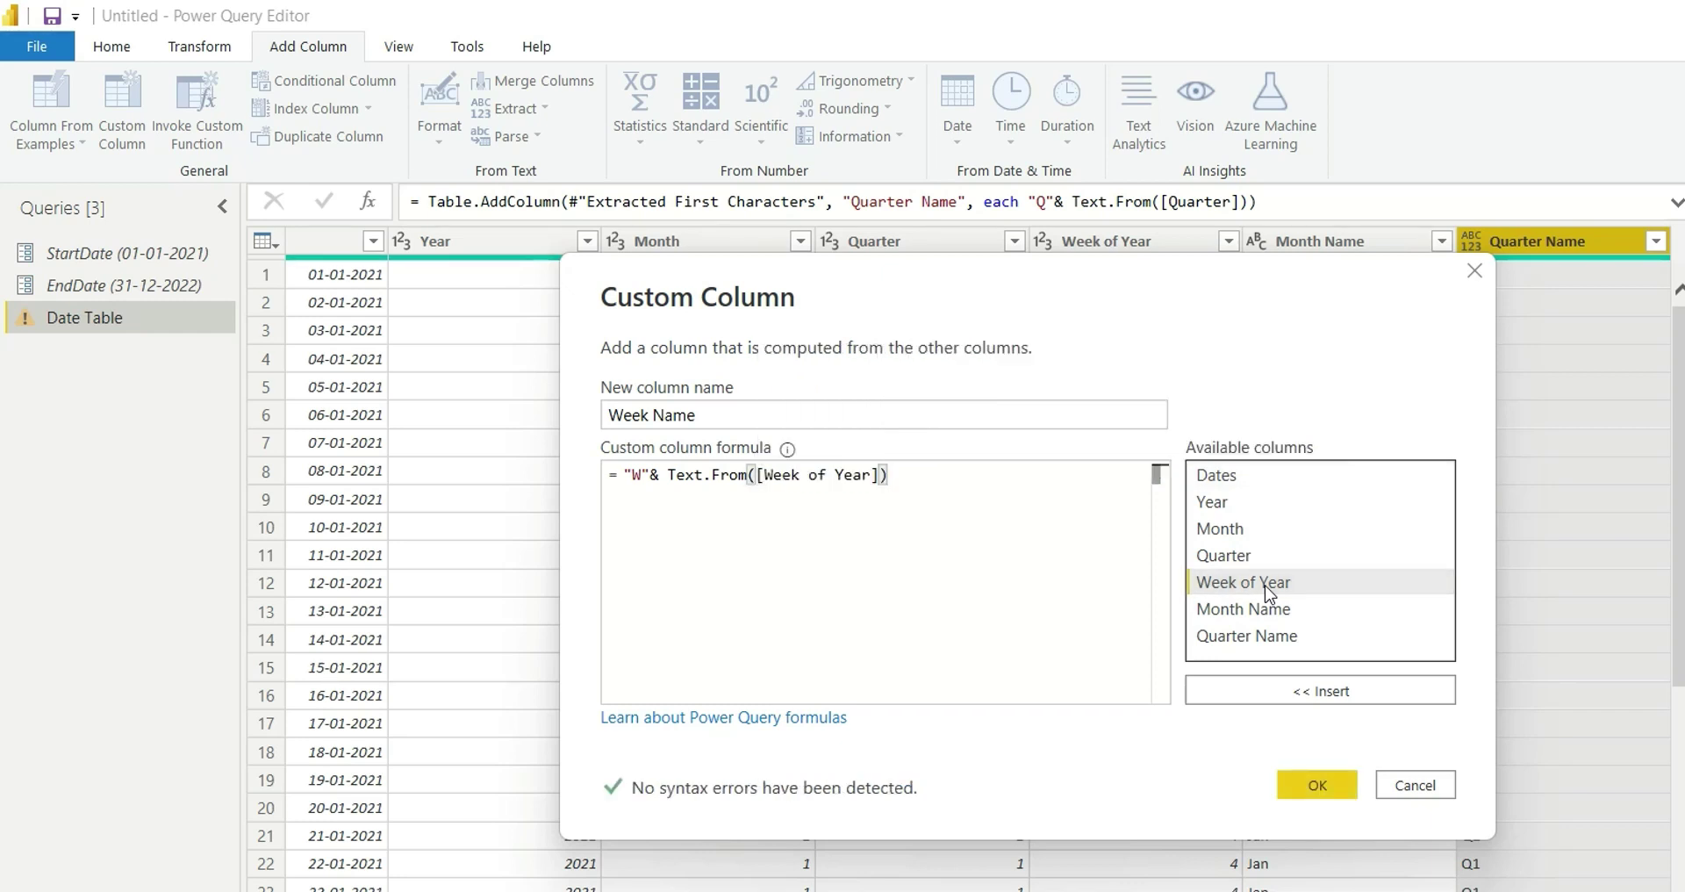
click(1305, 781)
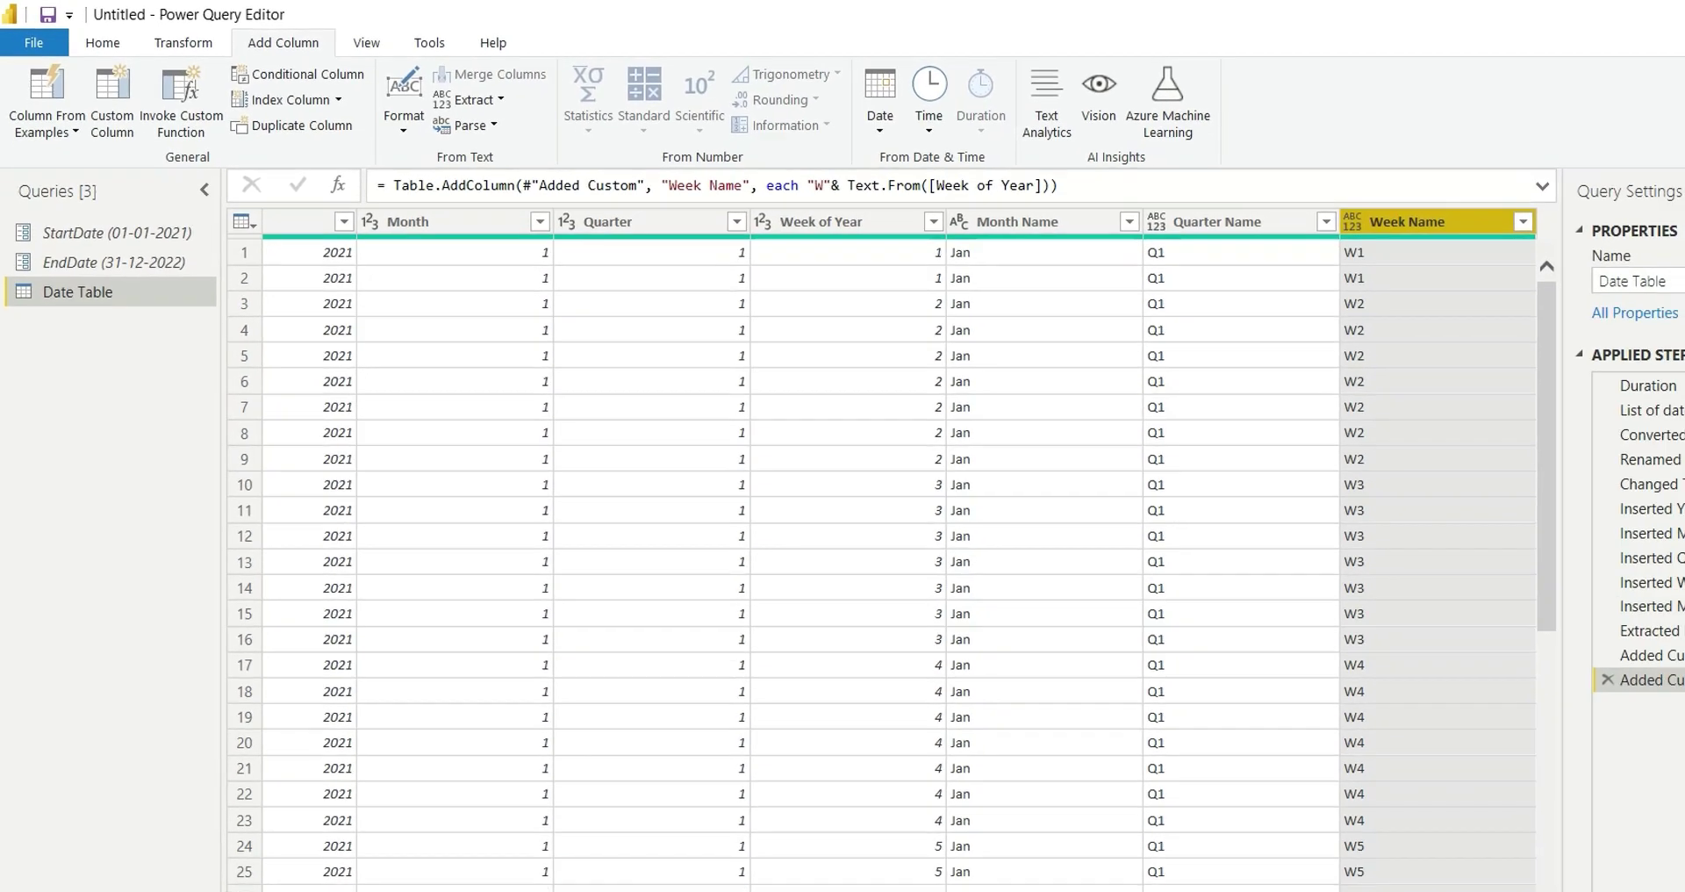
Rename the Added Custom1 applied step to 'Added Week Name'.
drag(755, 861, 518, 842)
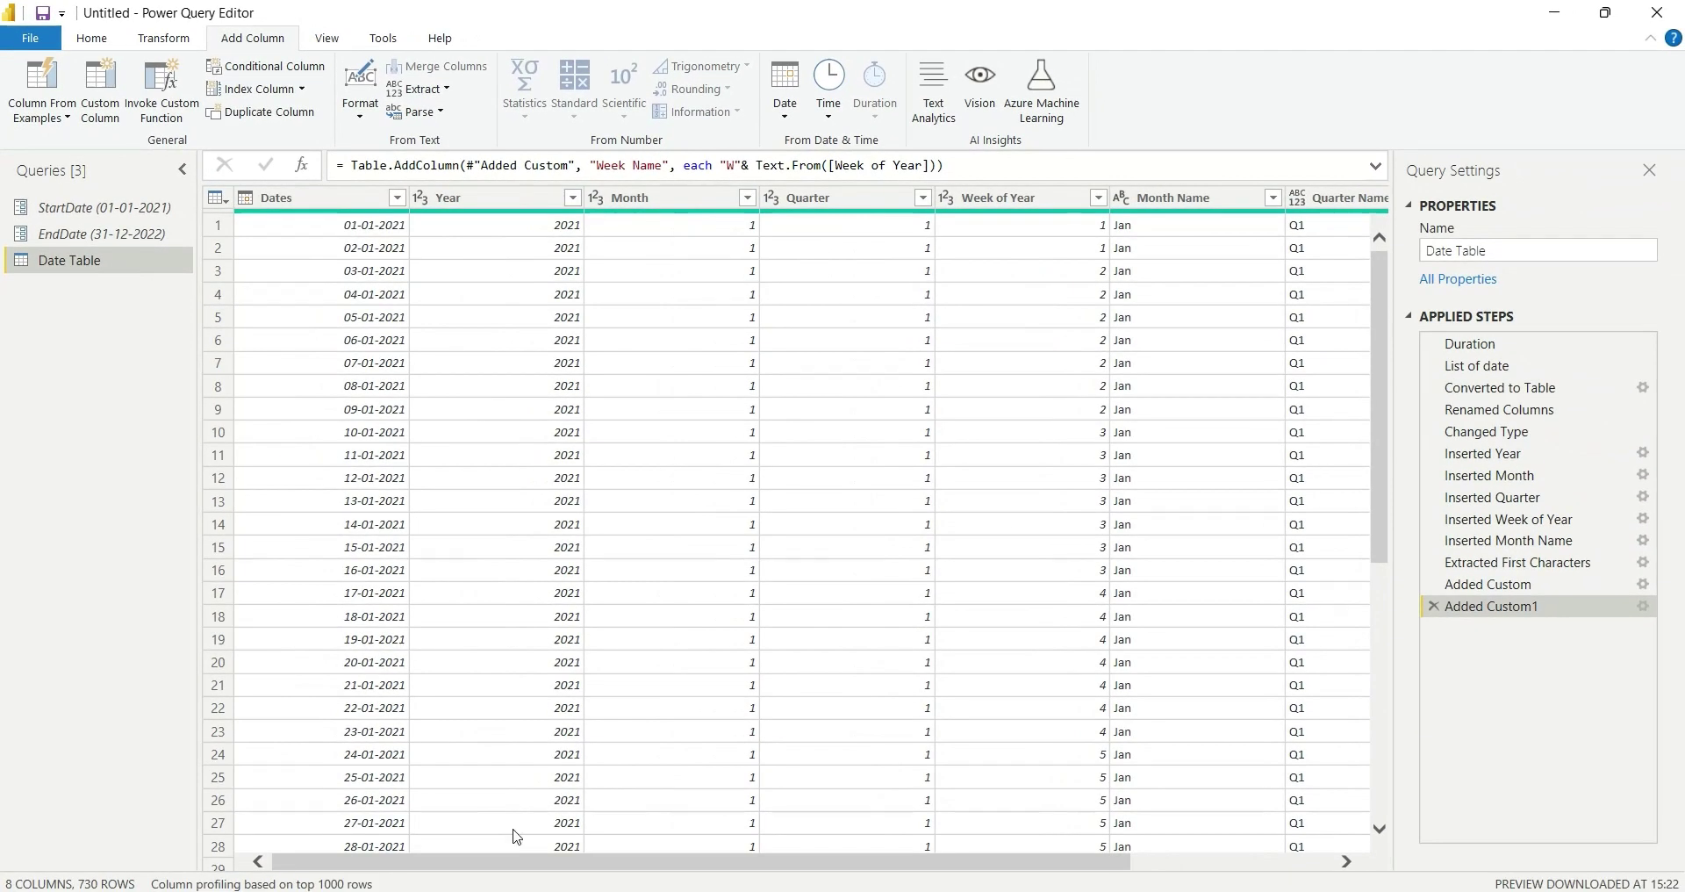
right_click(1497, 604)
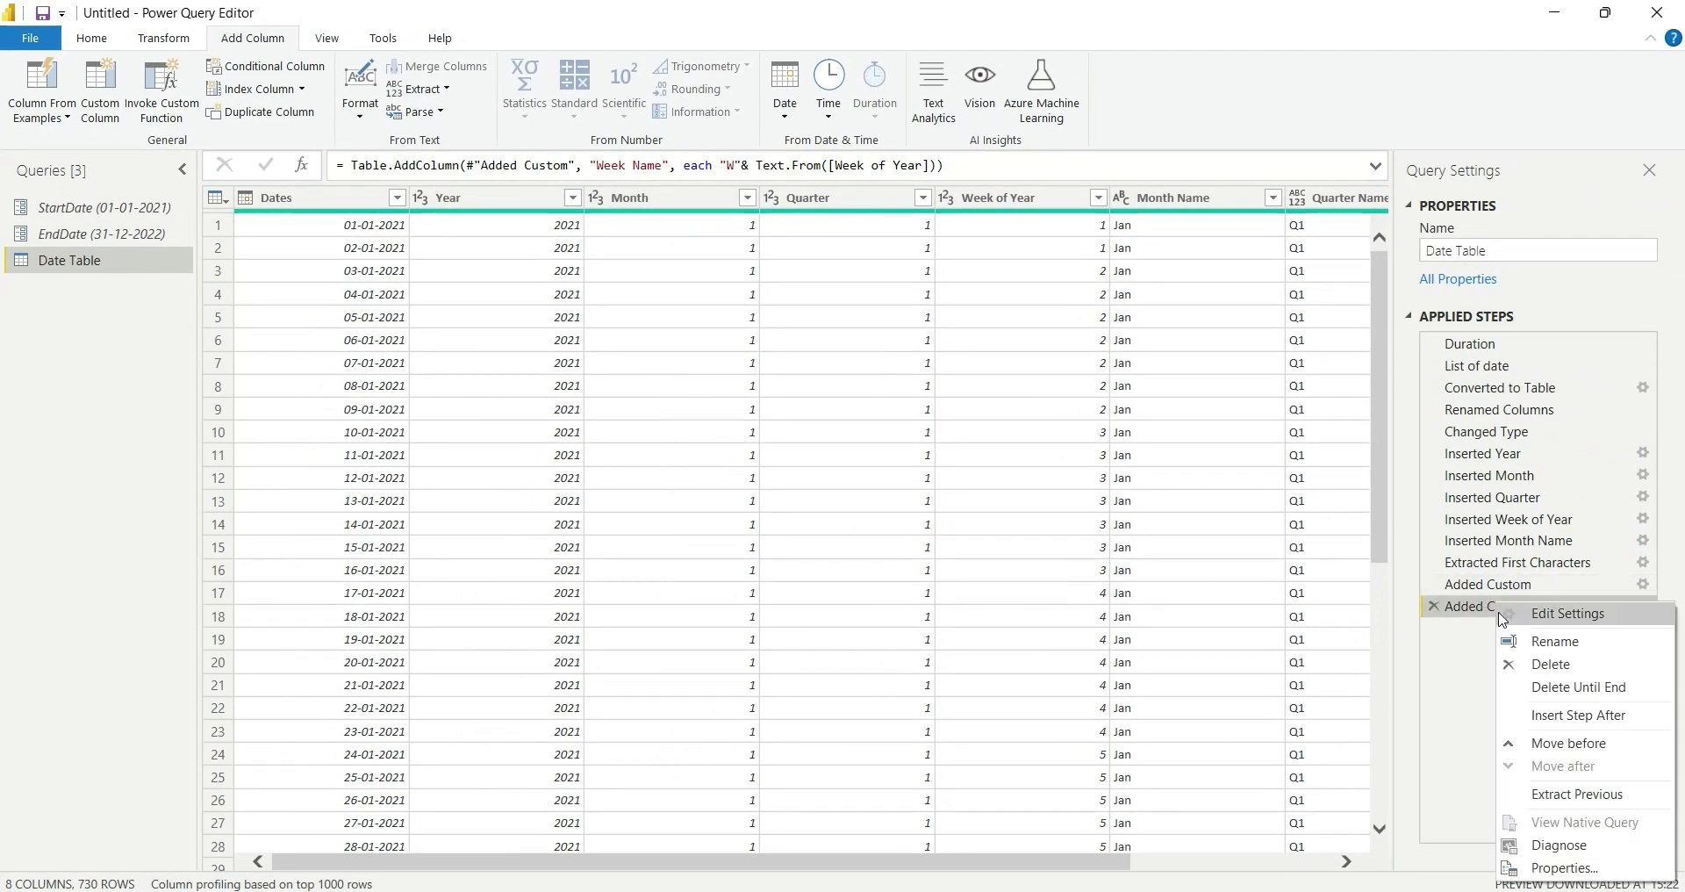
click(1552, 649)
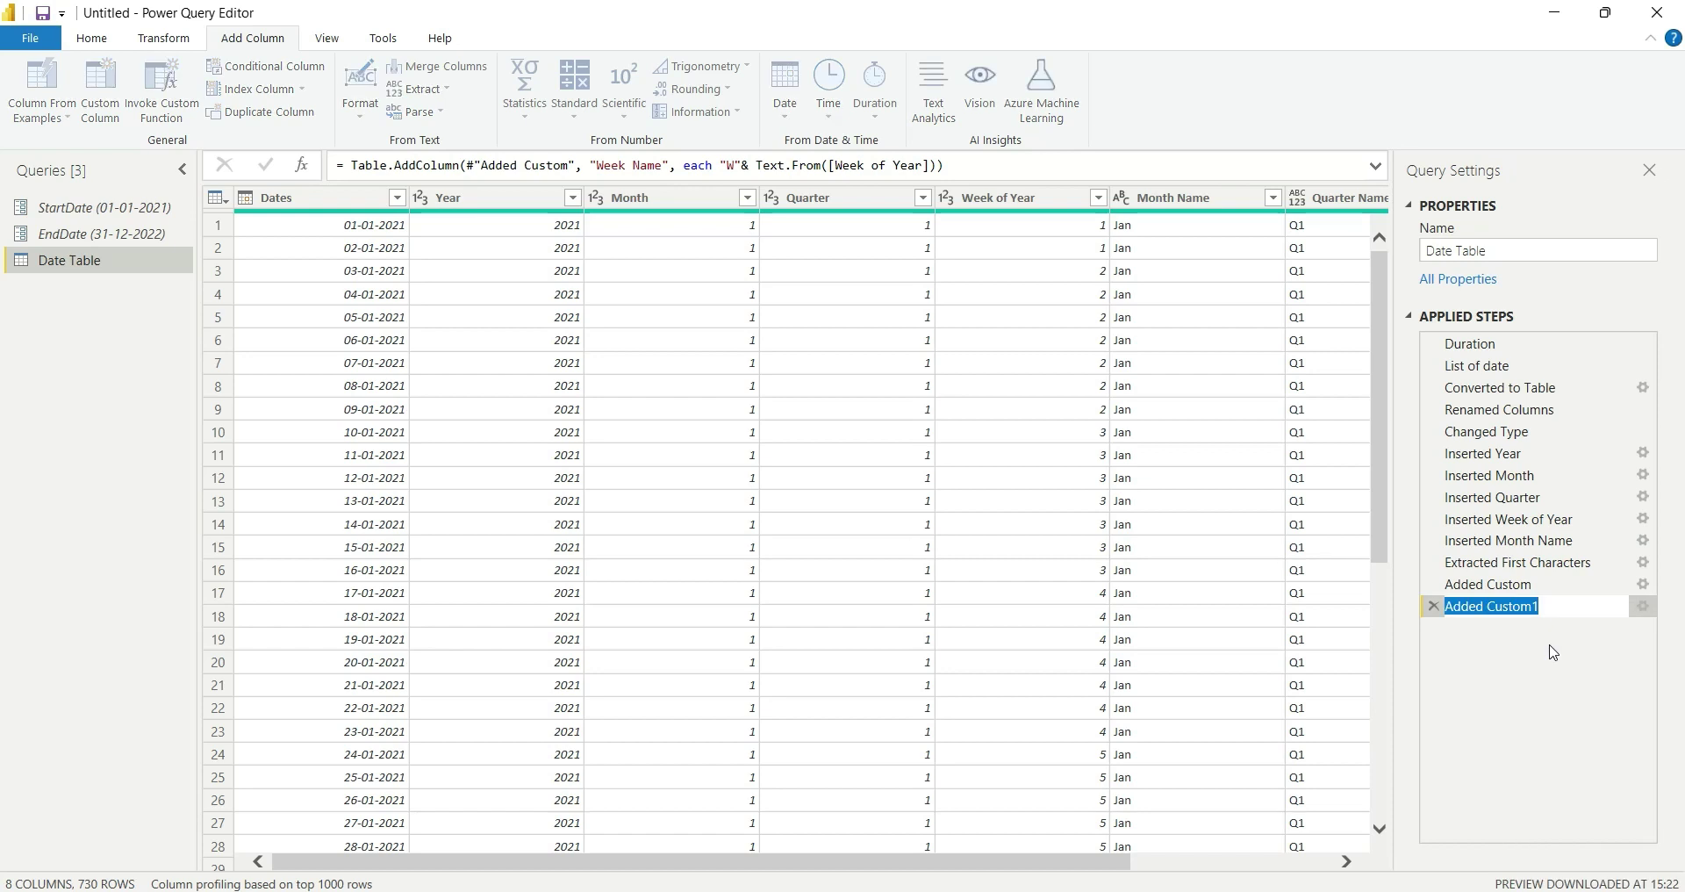
double_click(1518, 605)
text(Week)
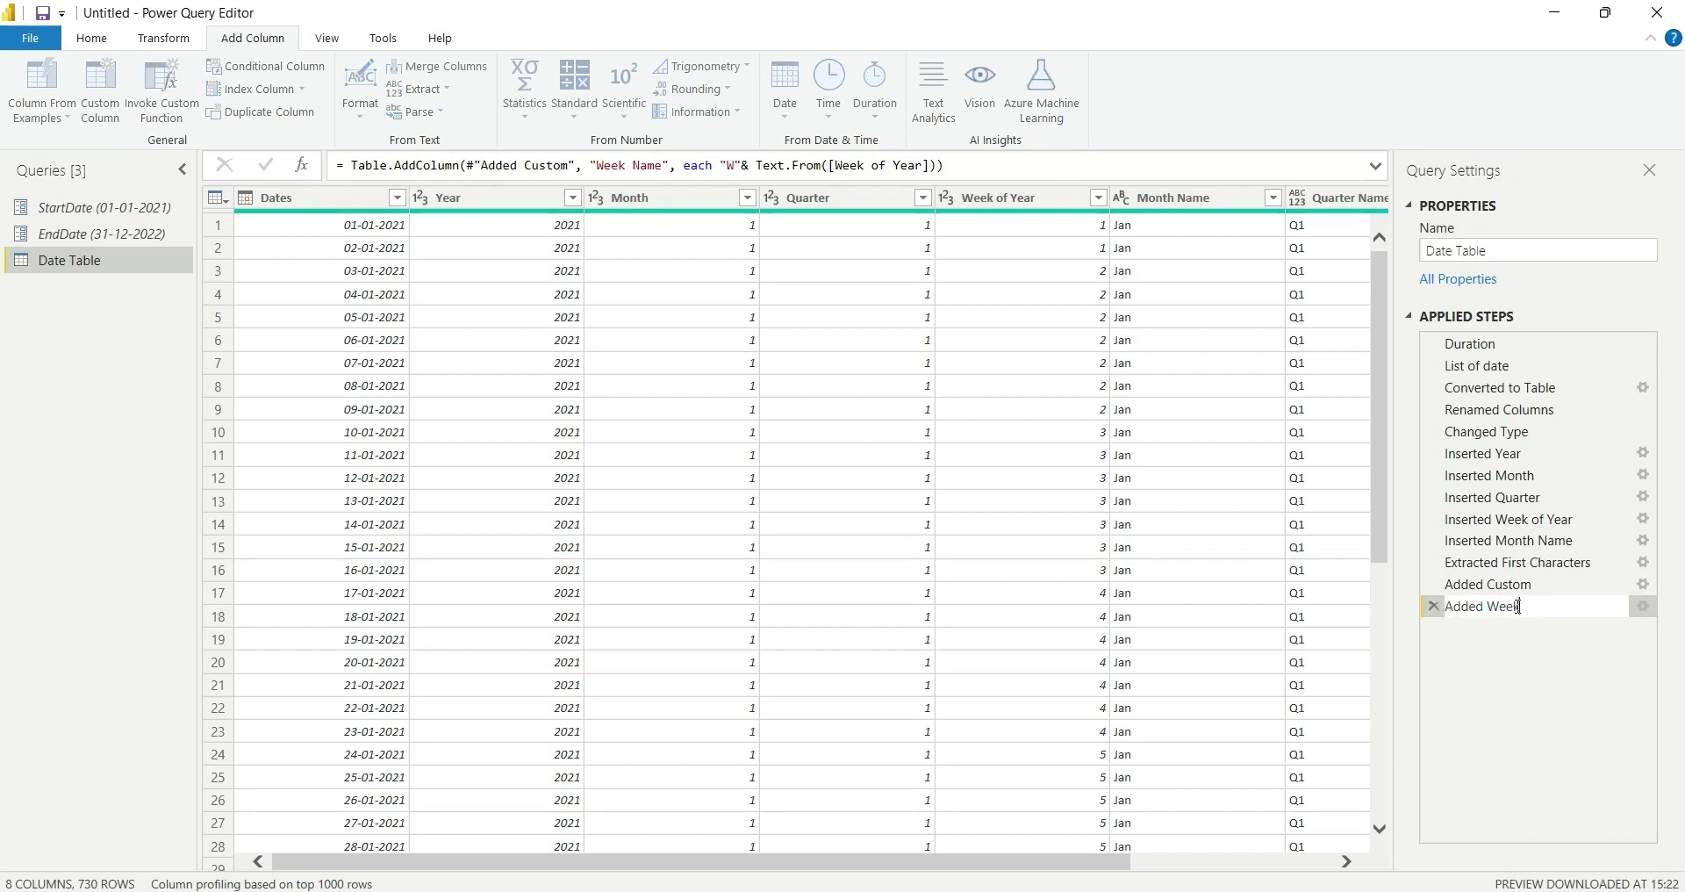
text( Name)
key(Return)
Rename the Added Custom applied step to 'Added Quarter Name'.
click(1504, 586)
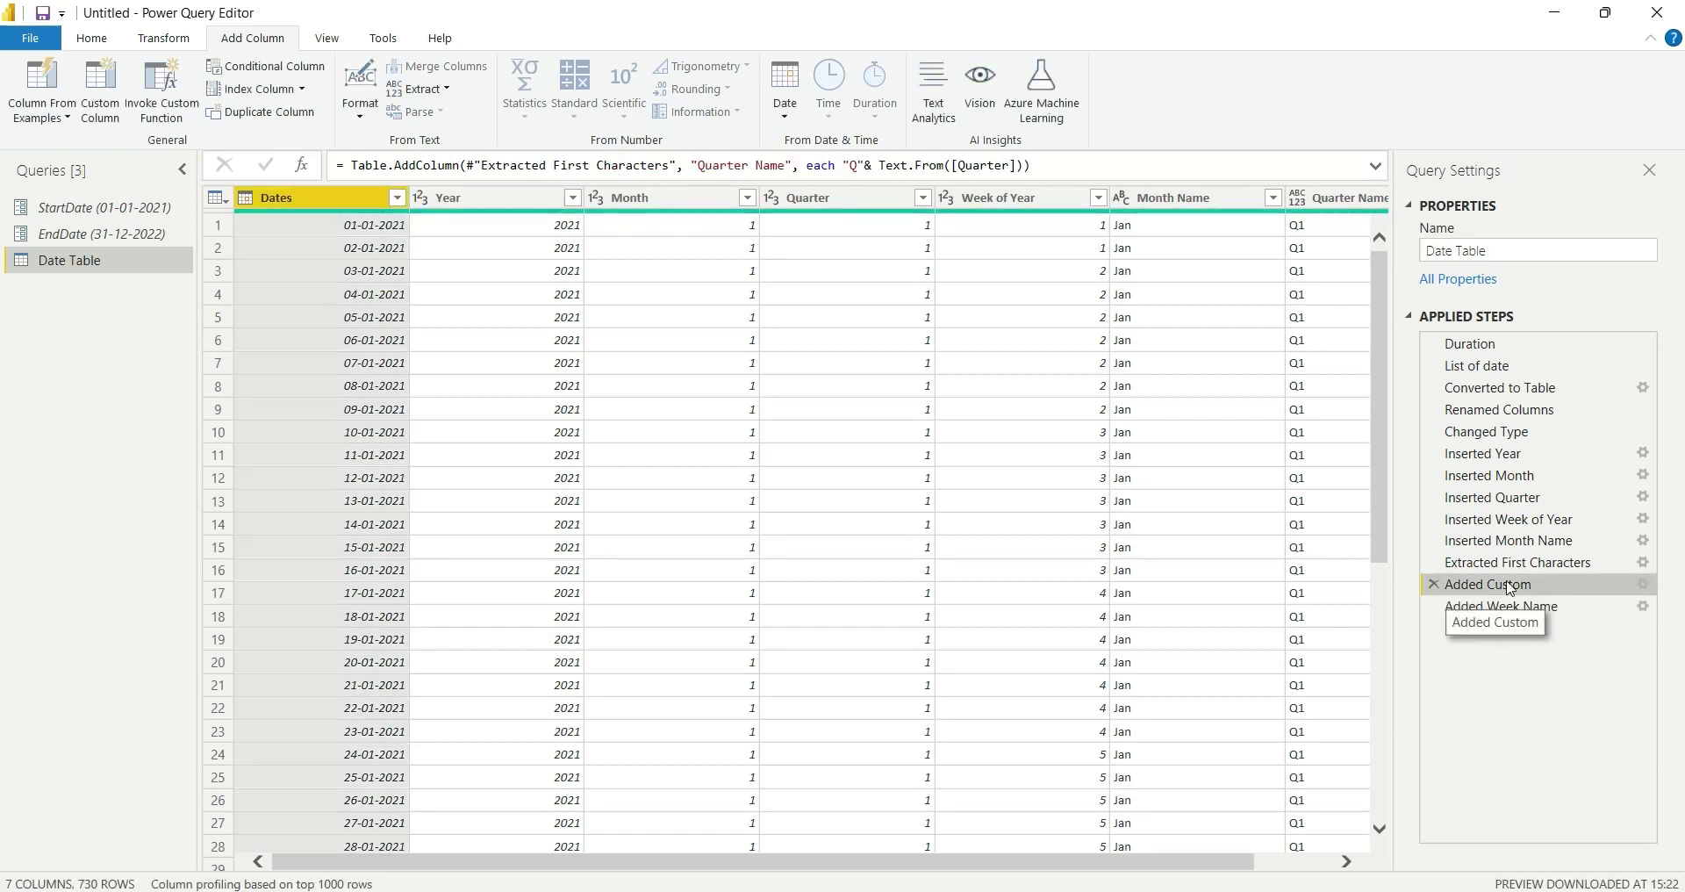
right_click(1509, 586)
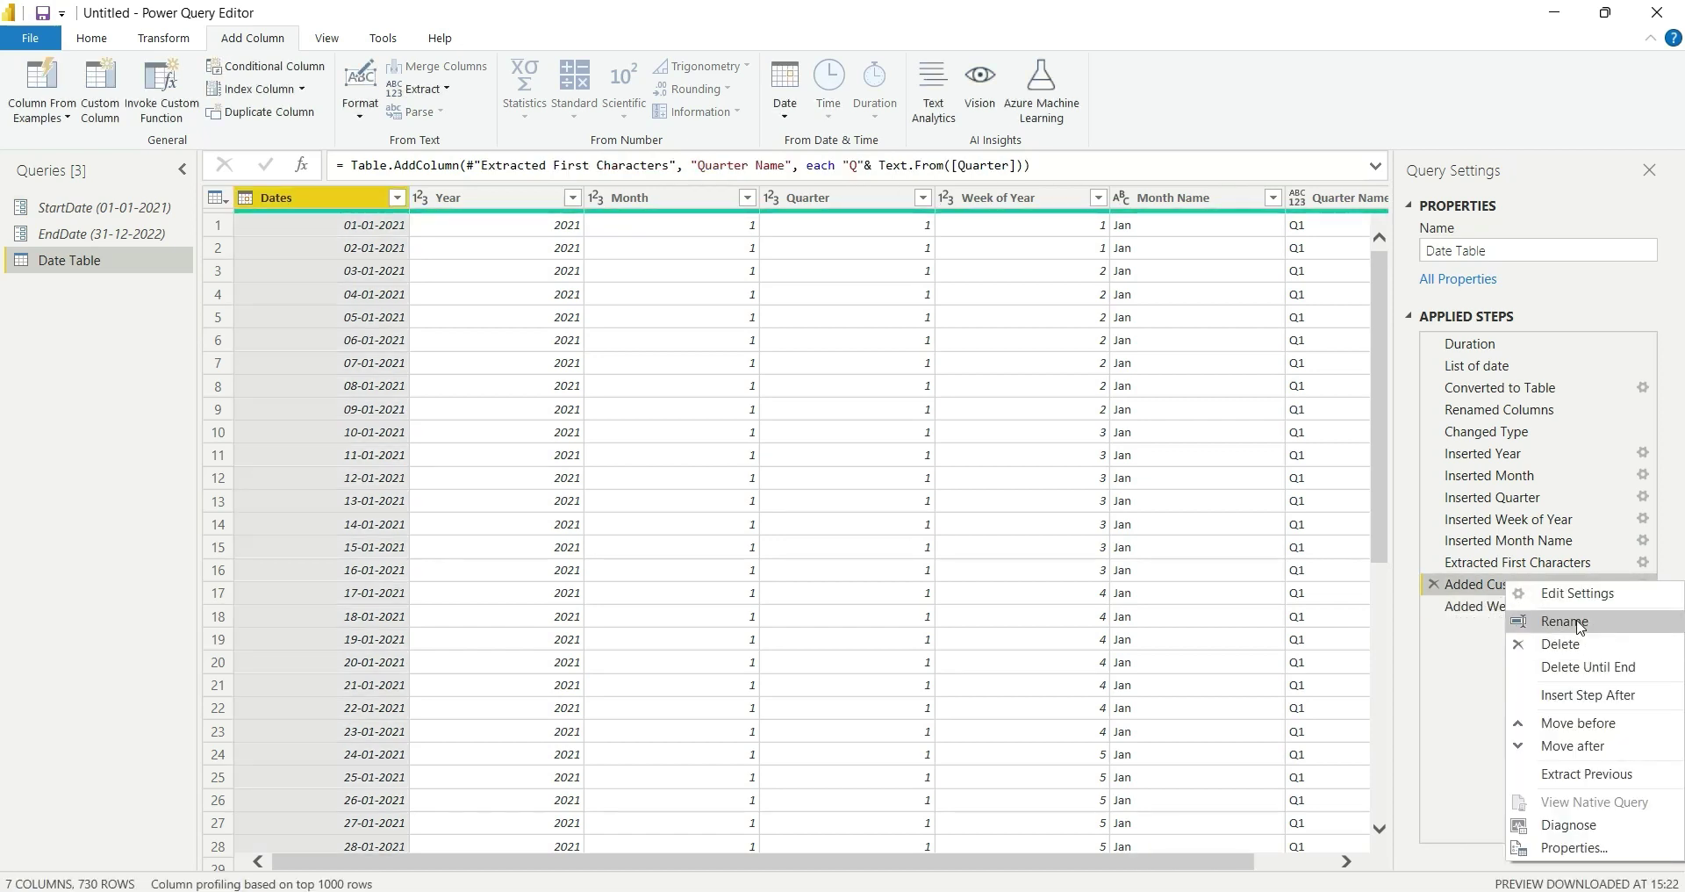
click(1580, 625)
double_click(1504, 583)
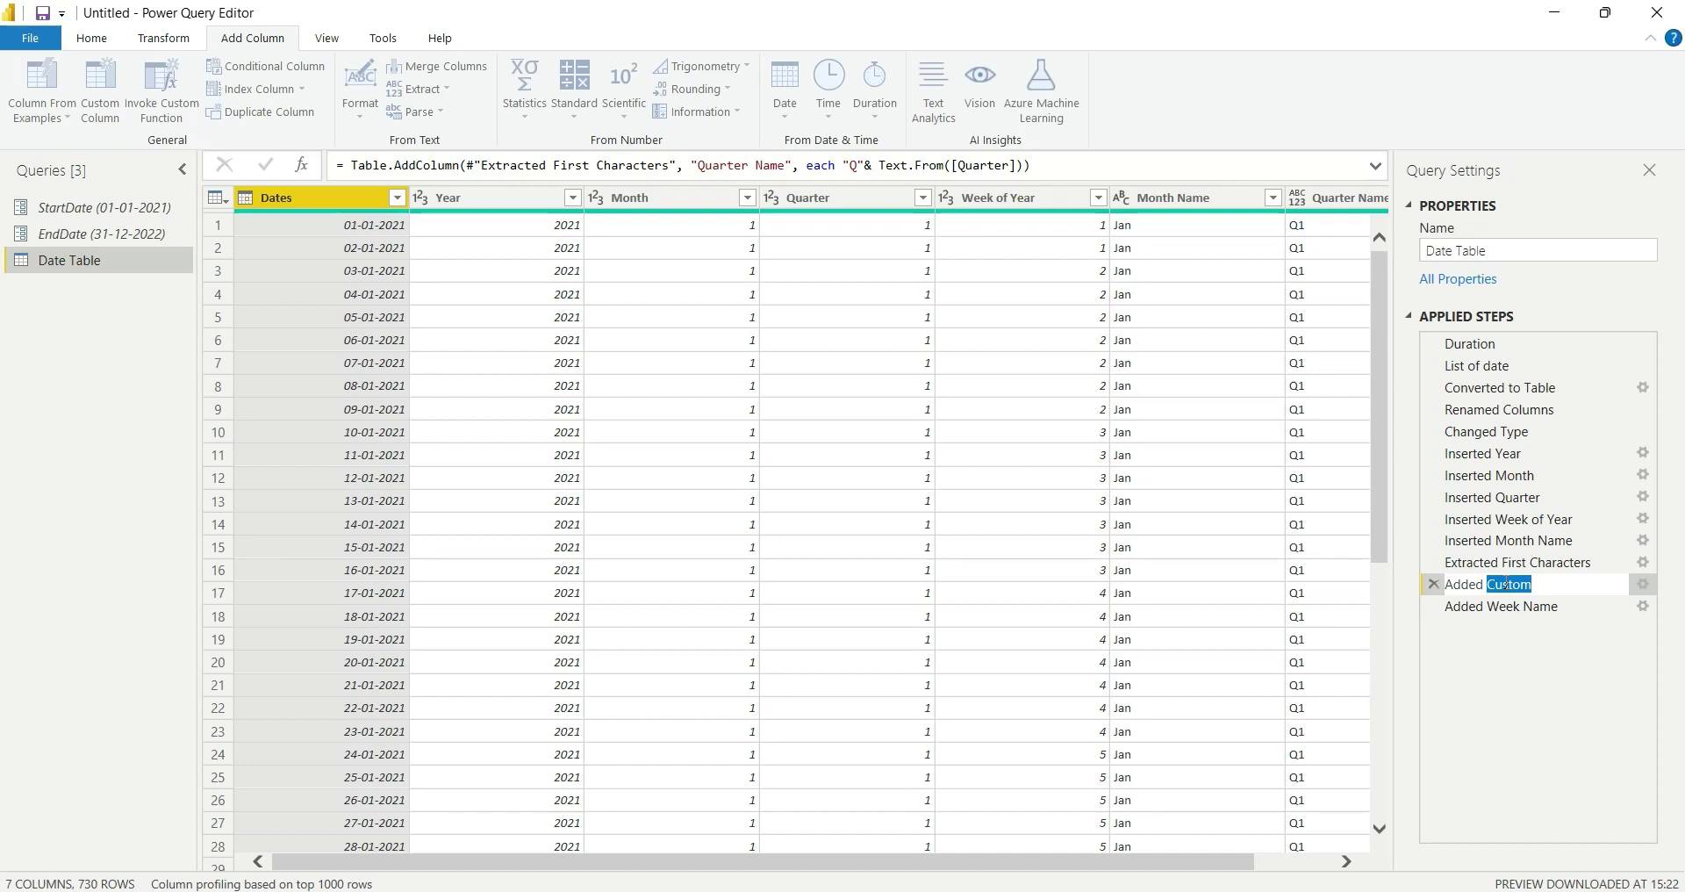
text(Quarter Name)
key(Return)
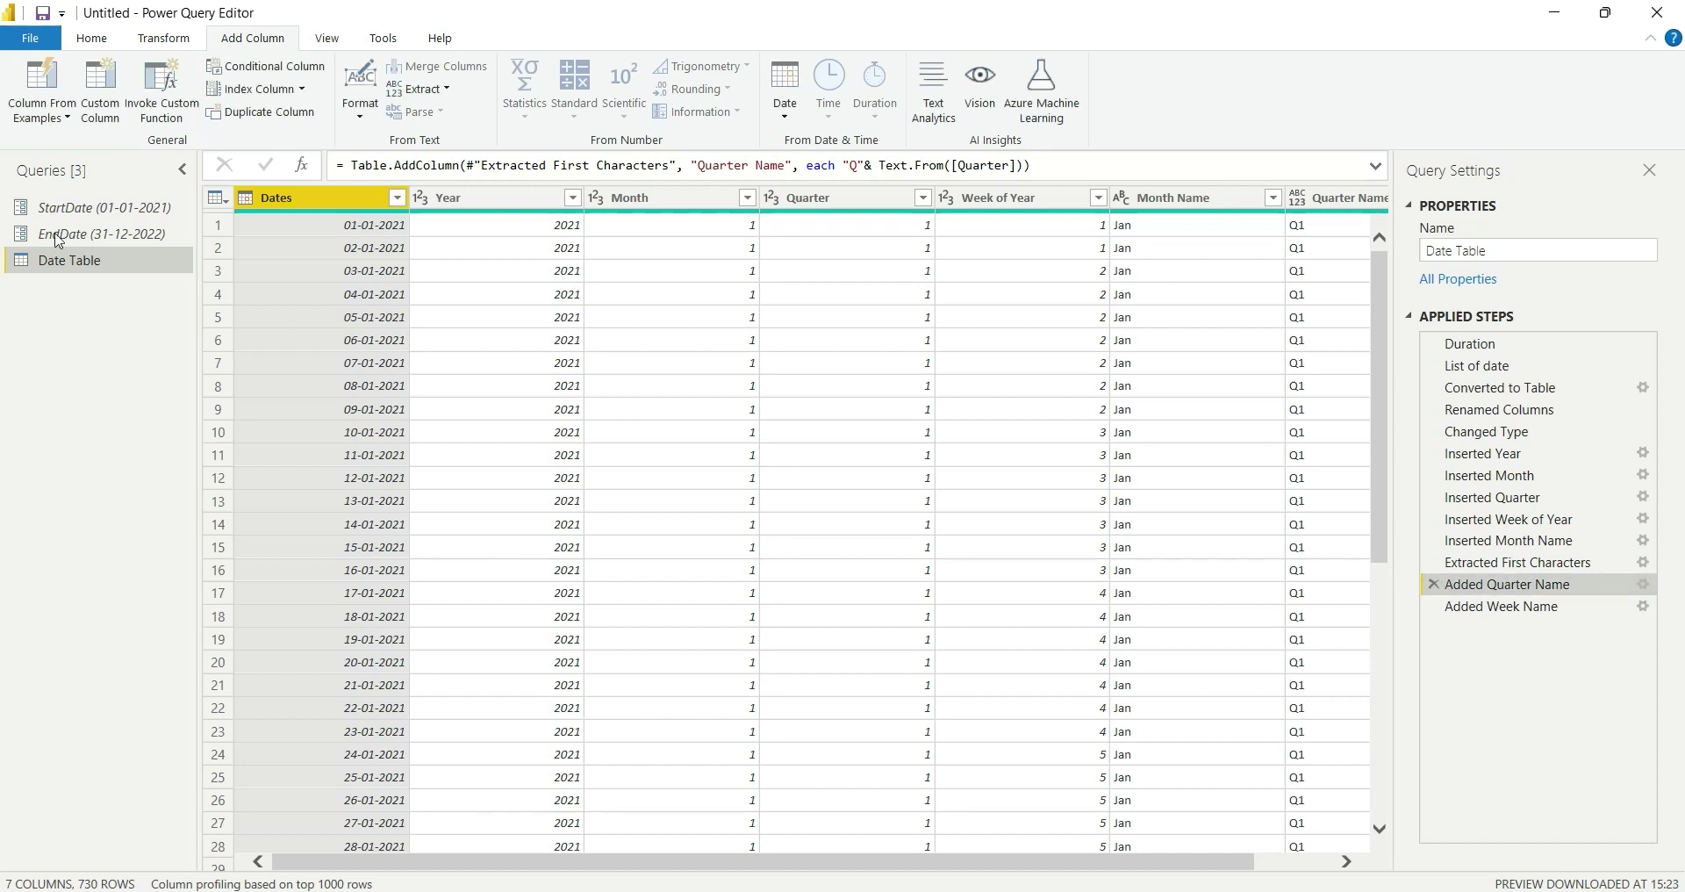
Close & Apply the query changes, then view Date Table's 730 rows in Data view.
click(92, 39)
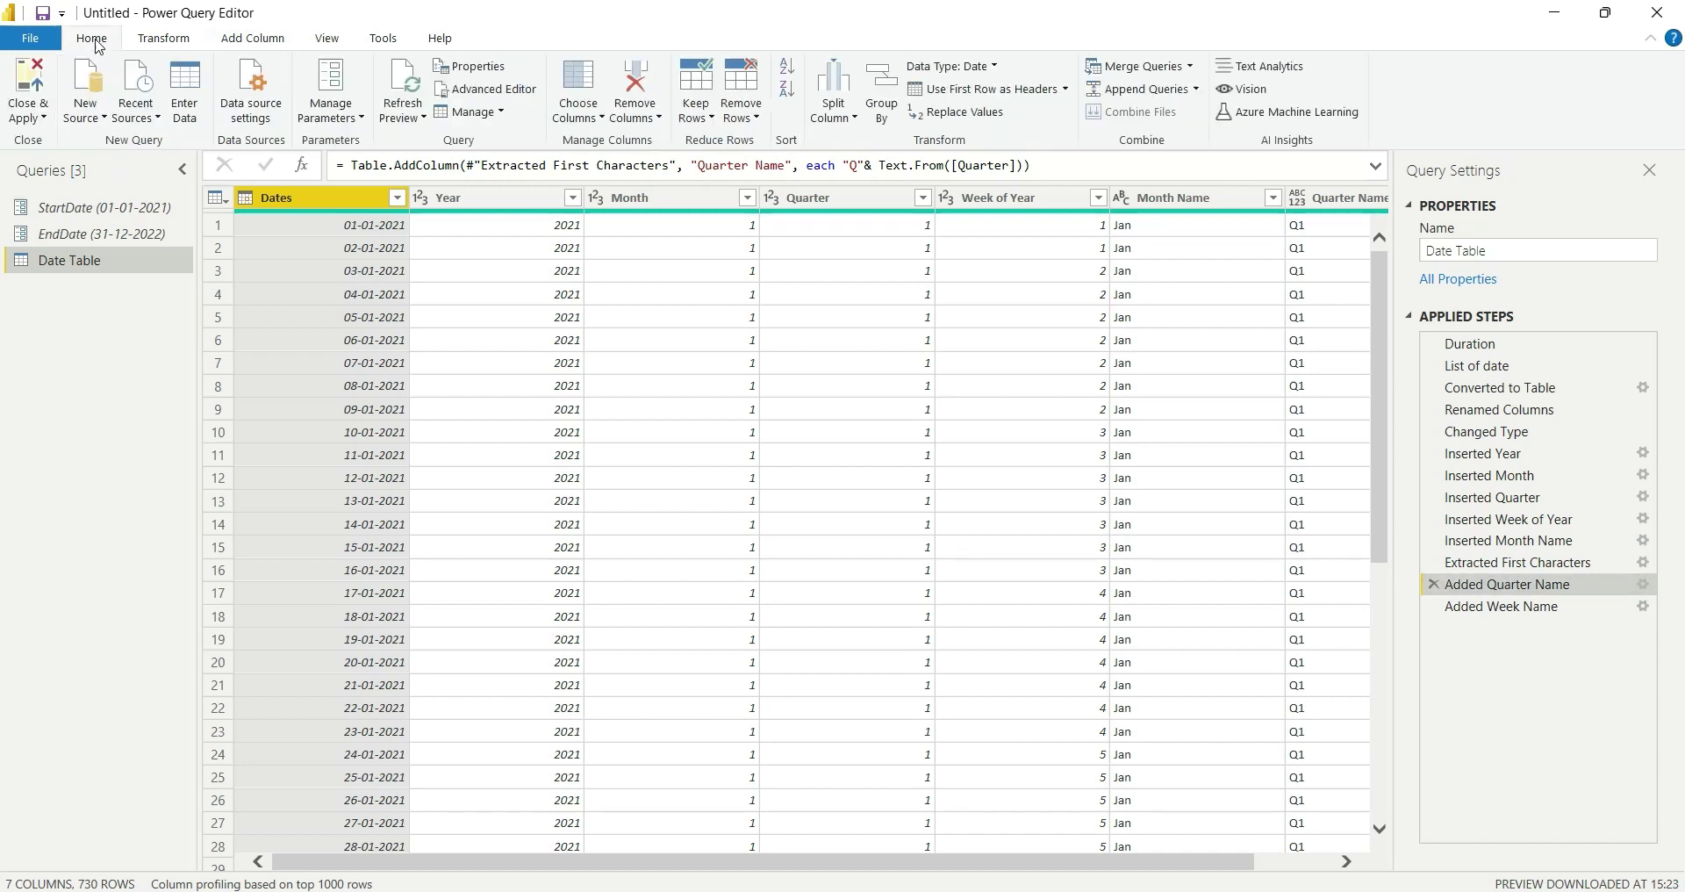
click(27, 87)
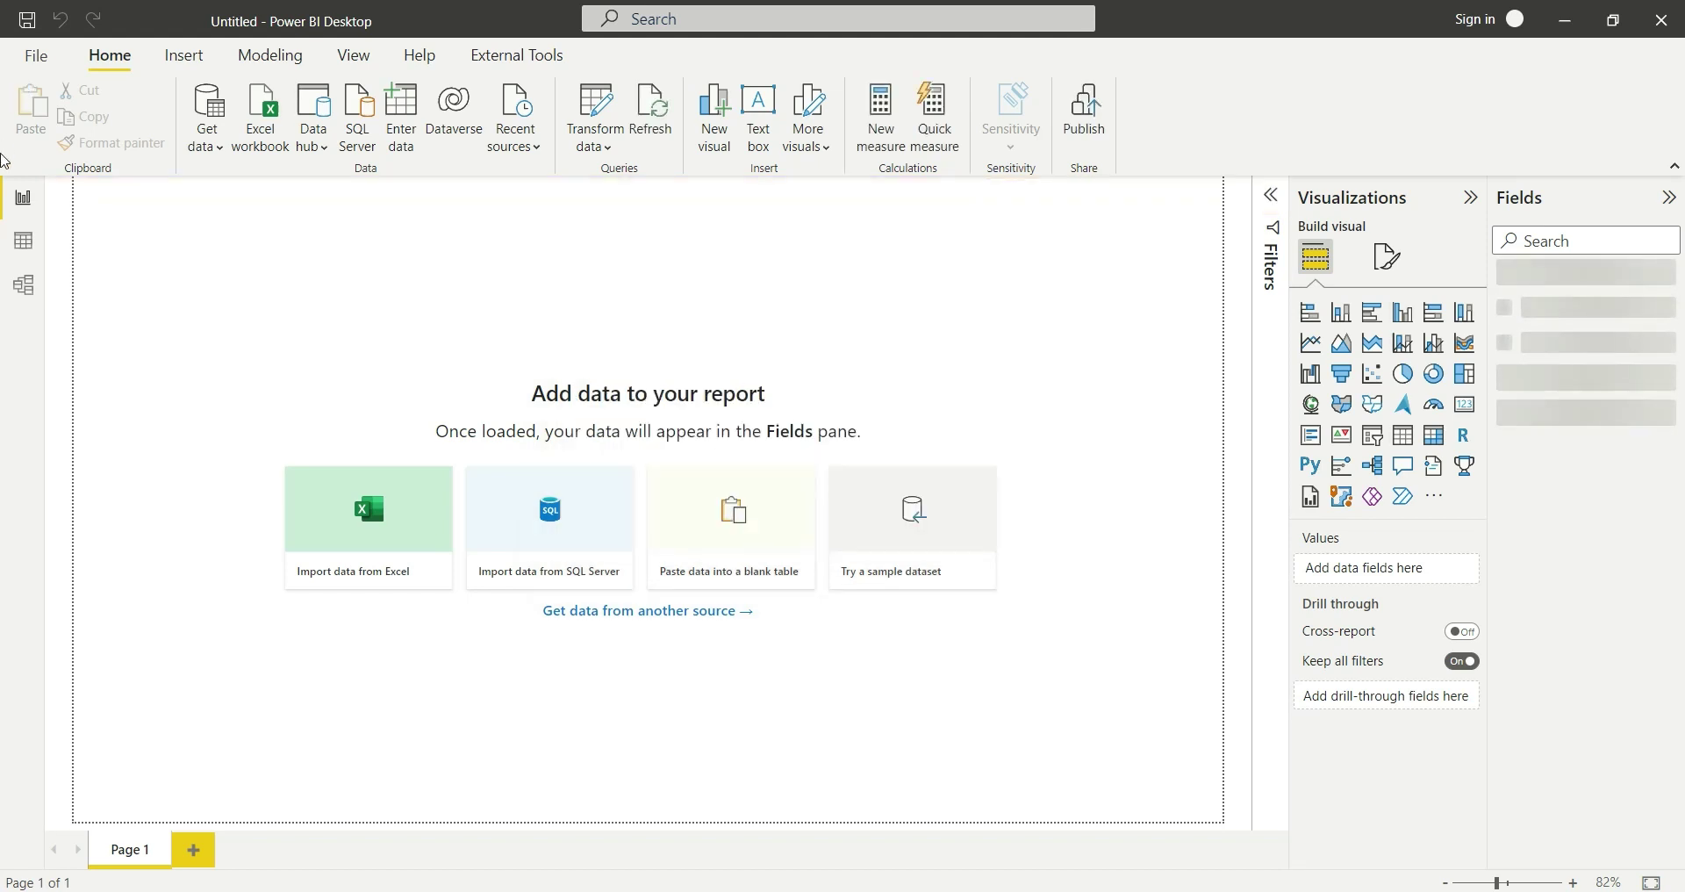
click(24, 242)
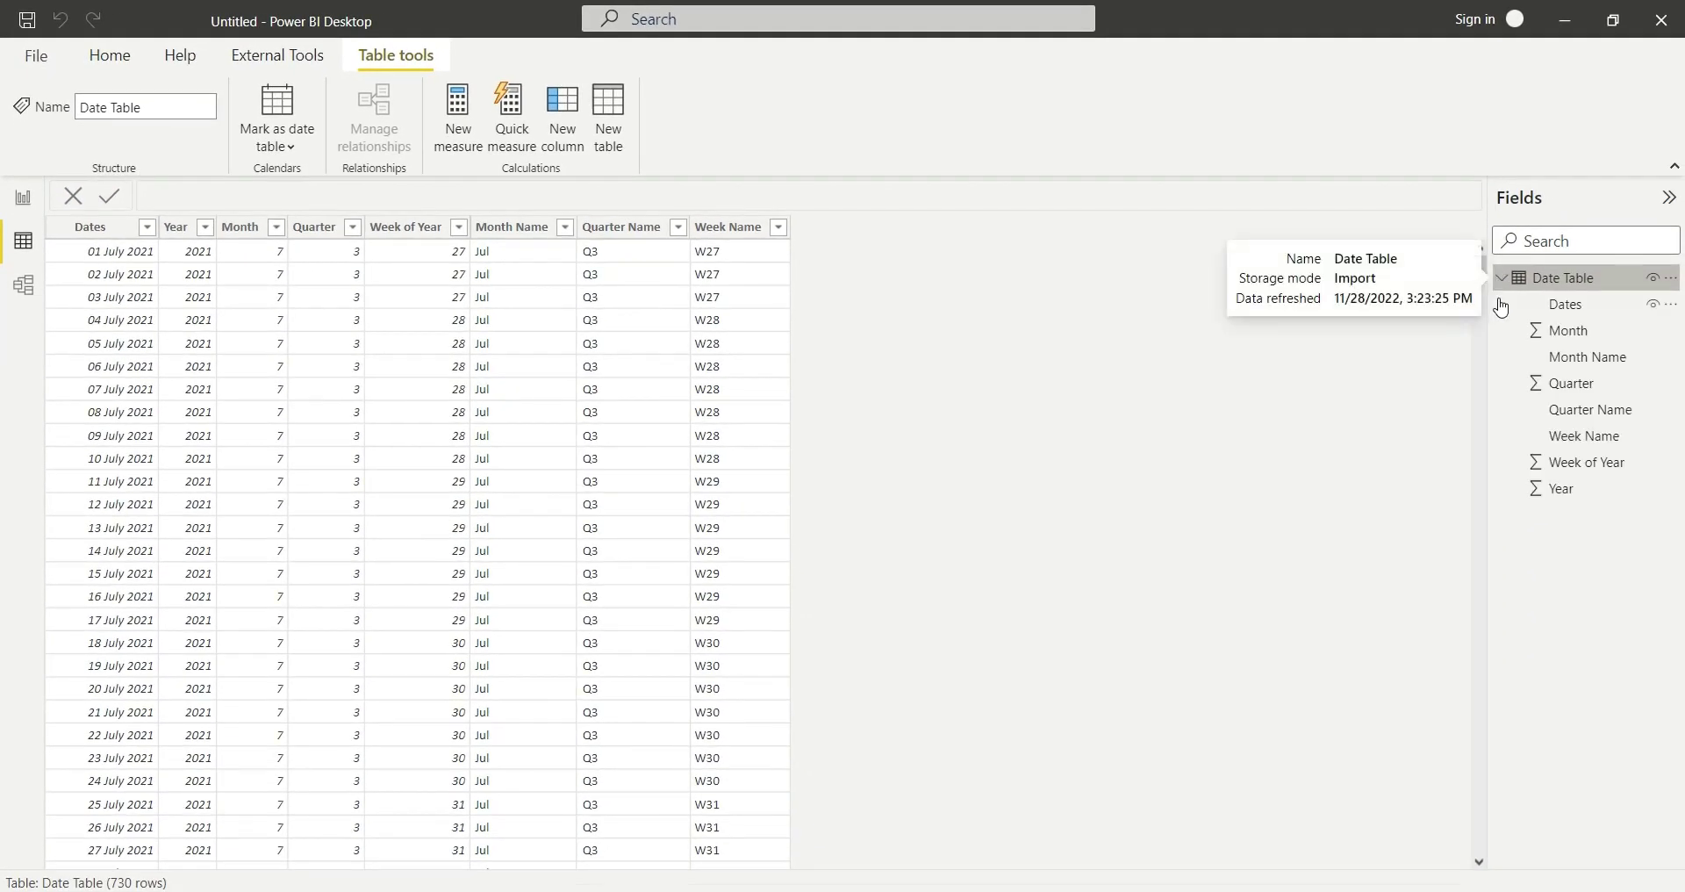
Set the Month Name column to sort by the Month column.
click(1577, 367)
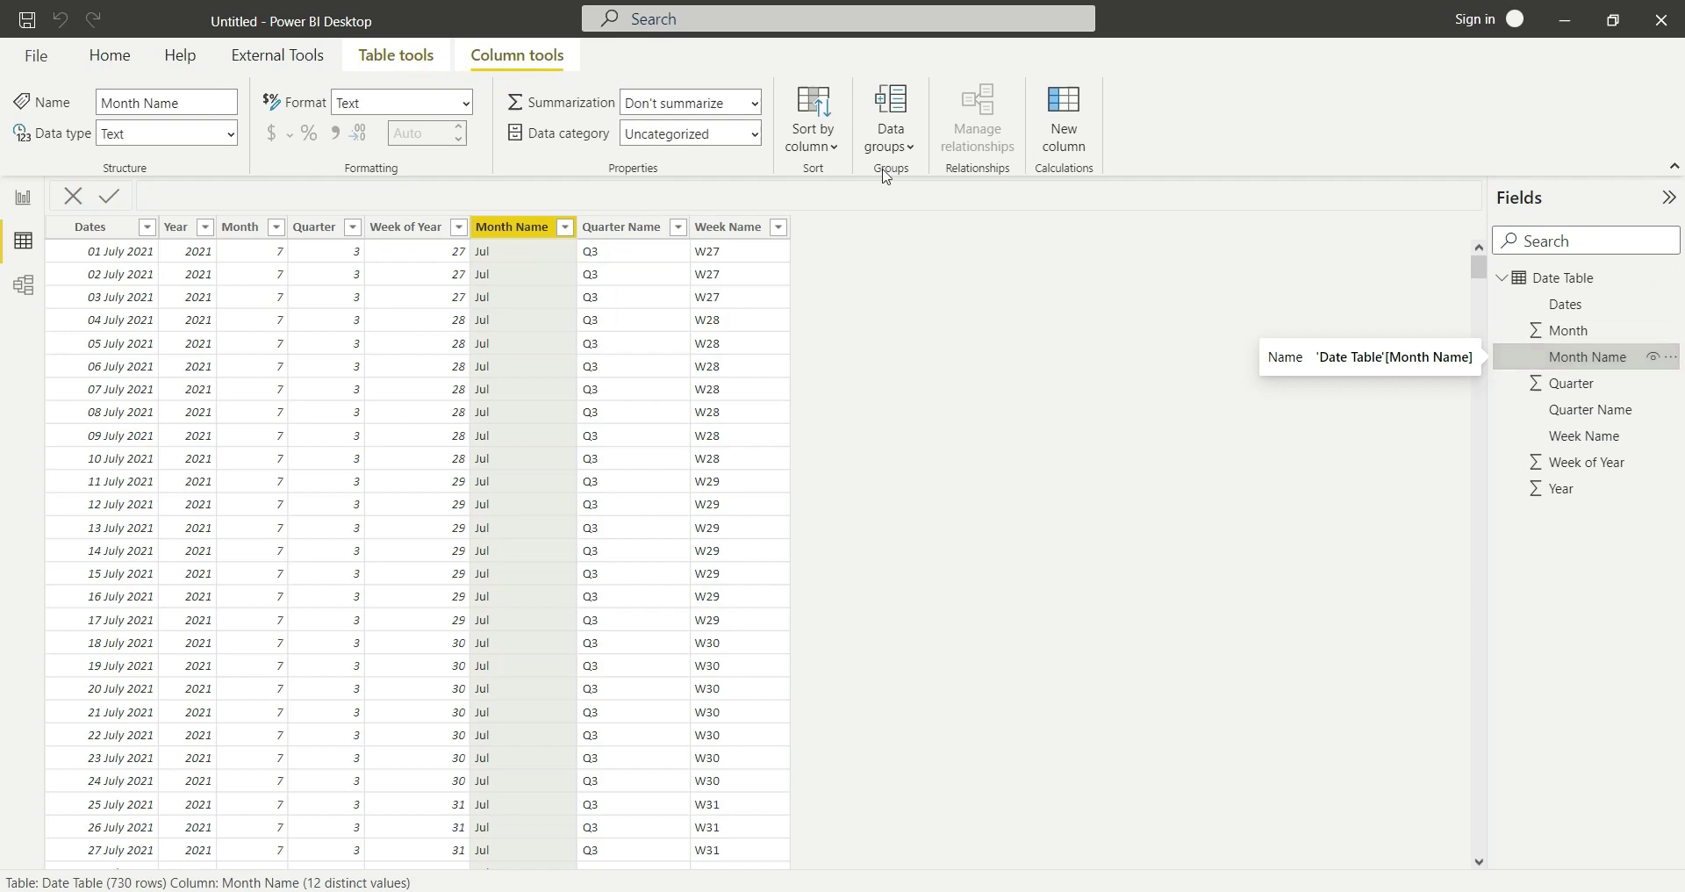
click(823, 140)
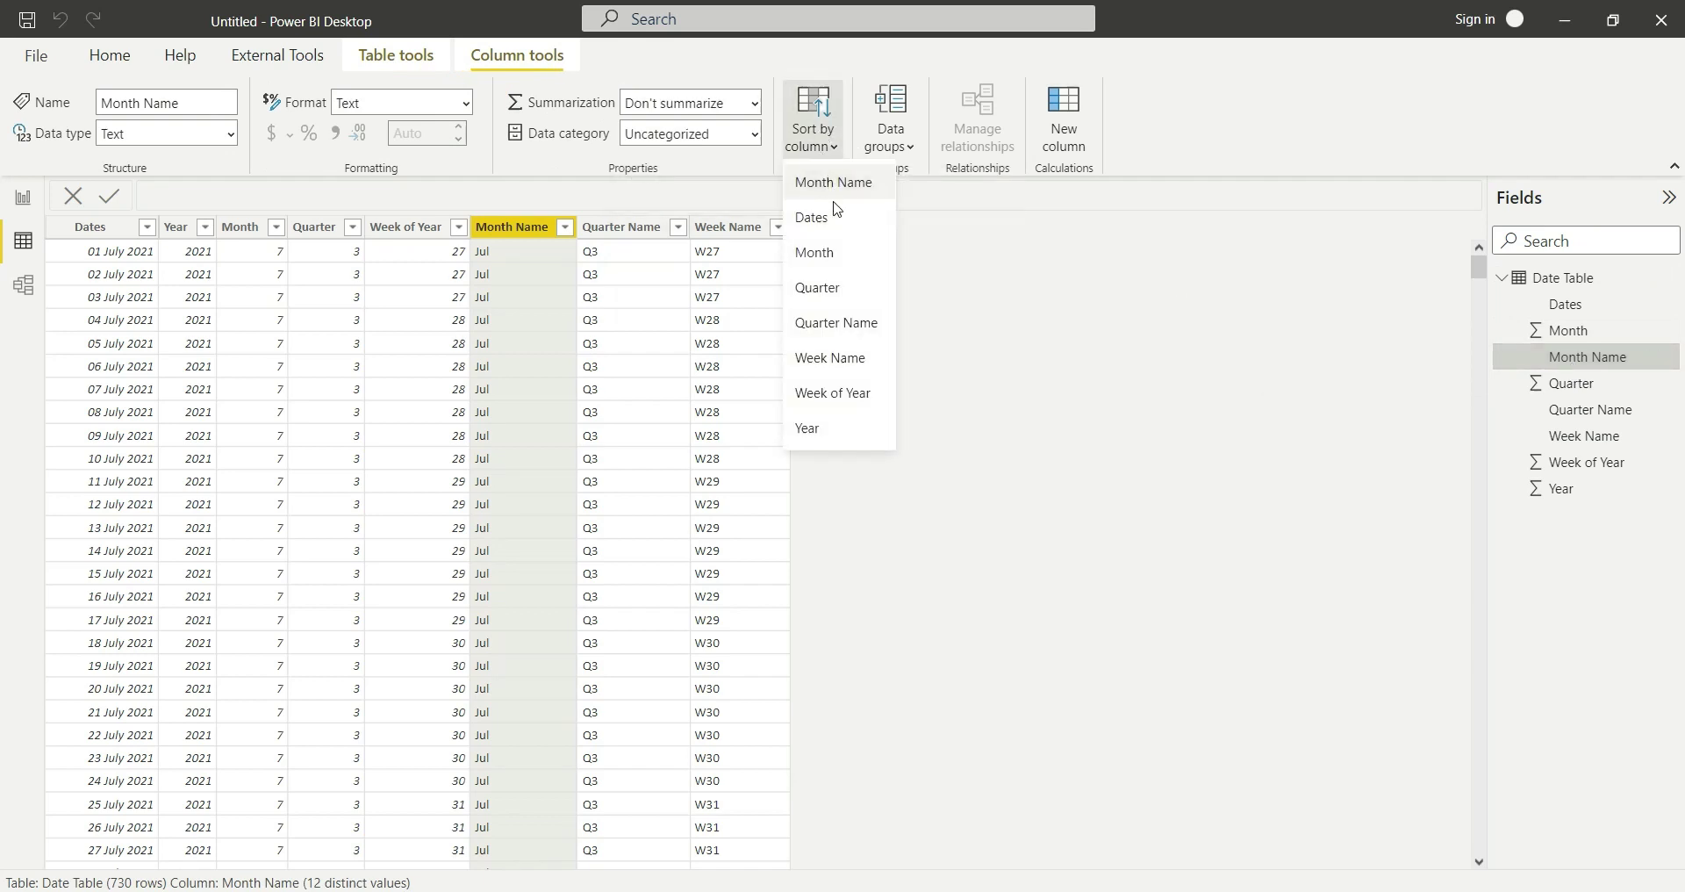
click(841, 277)
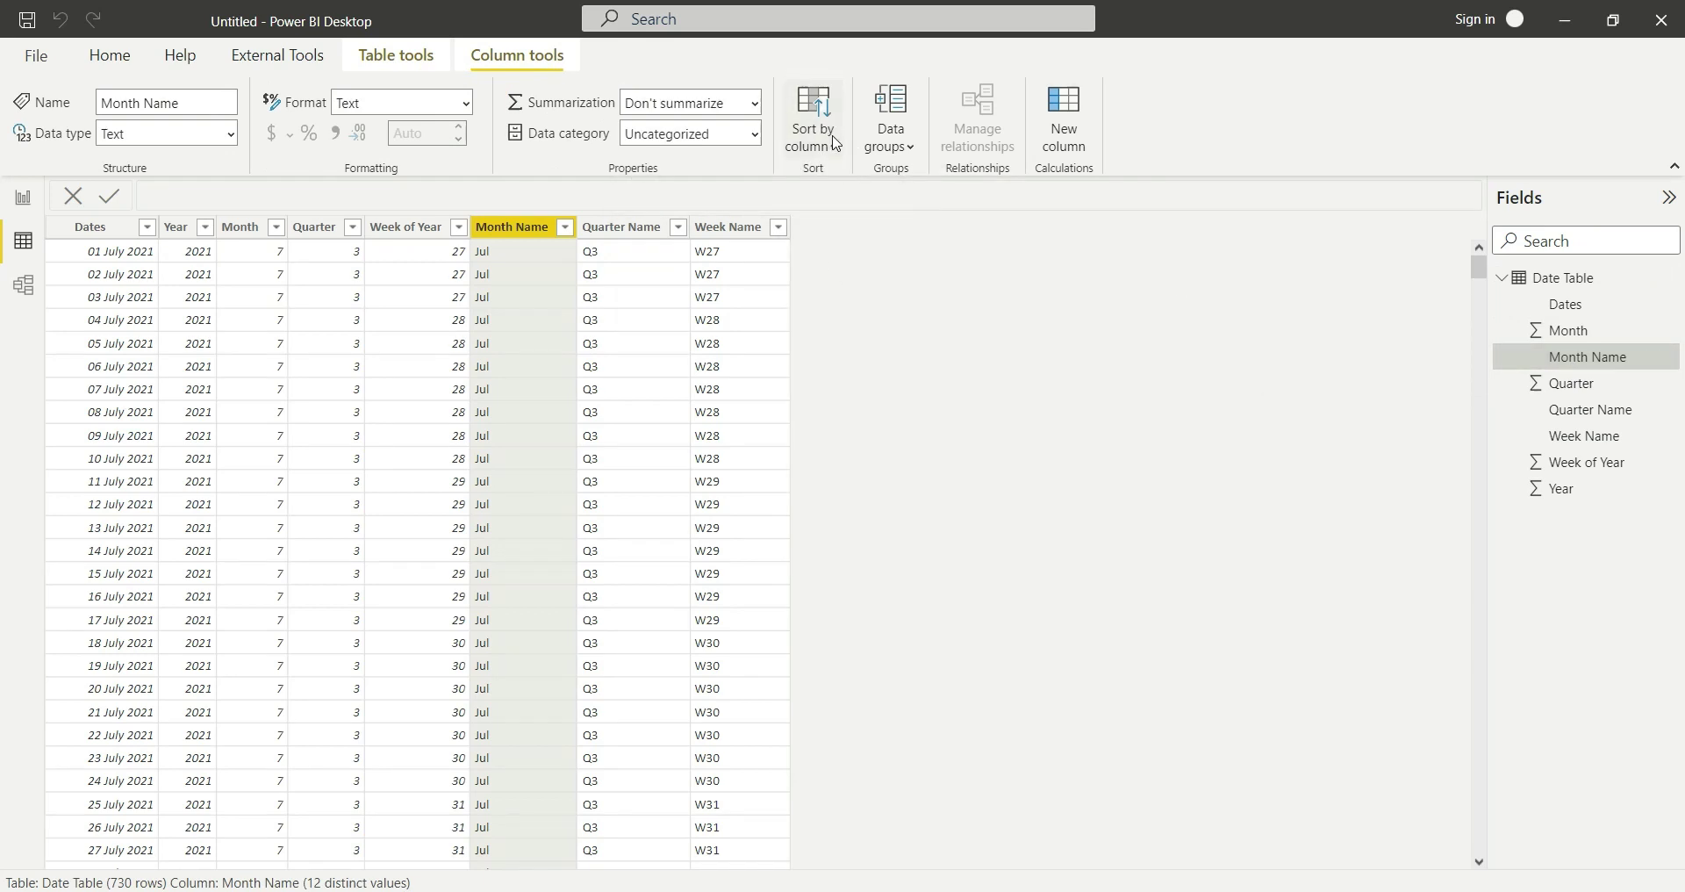
click(815, 132)
click(835, 253)
Sort Quarter Name by the Quarter column and Week Name by Week of Year.
click(1582, 410)
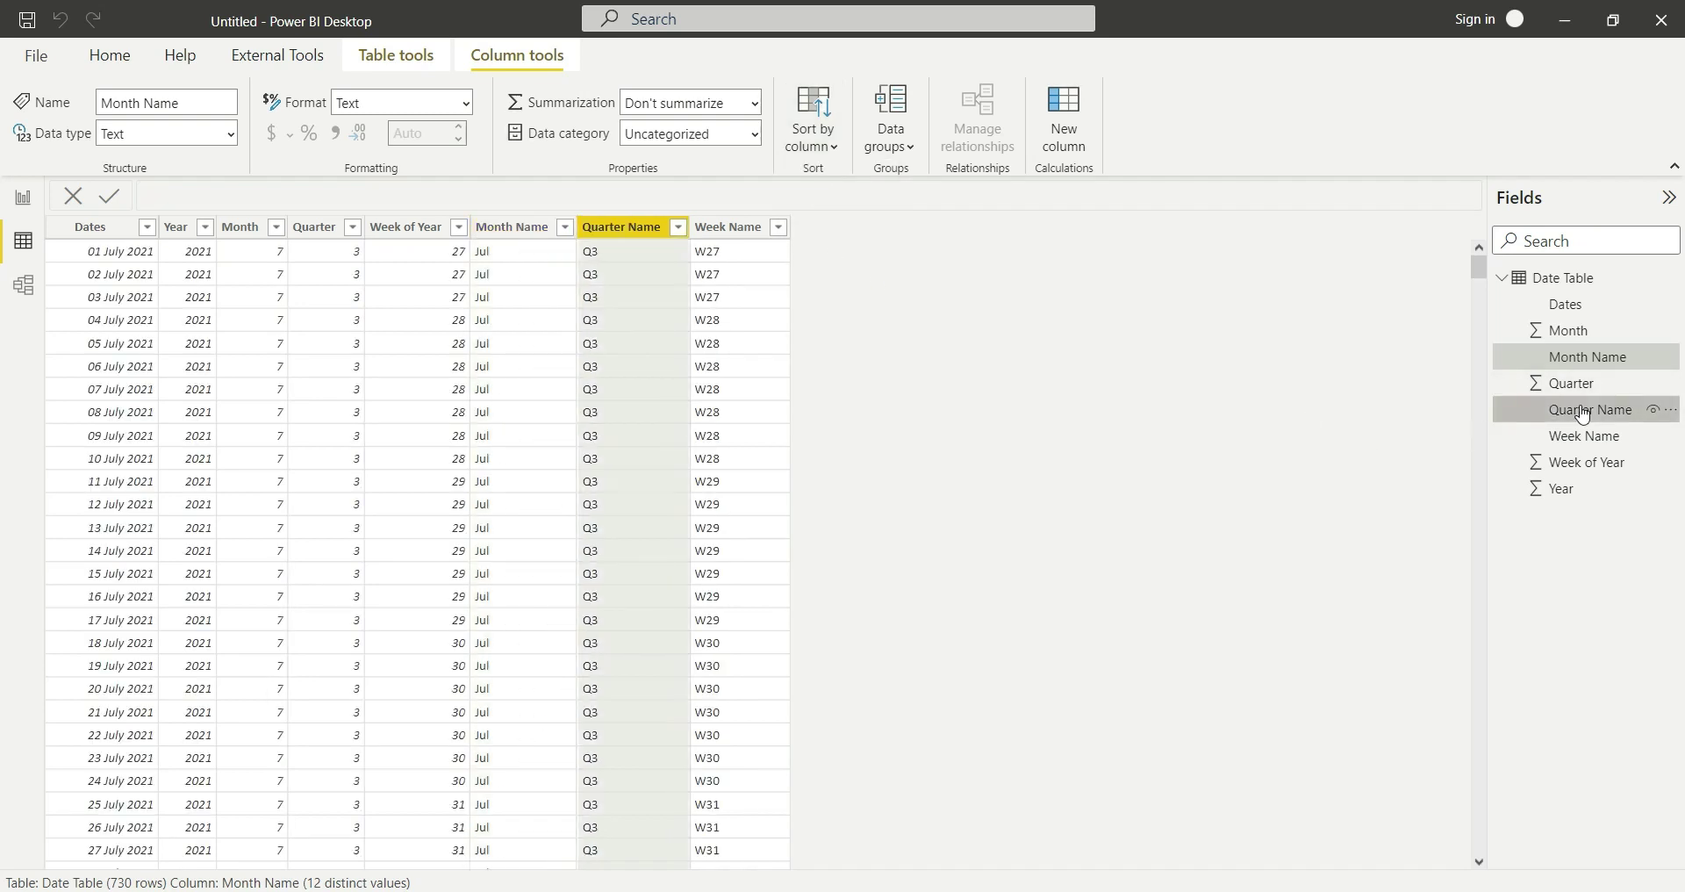
click(829, 147)
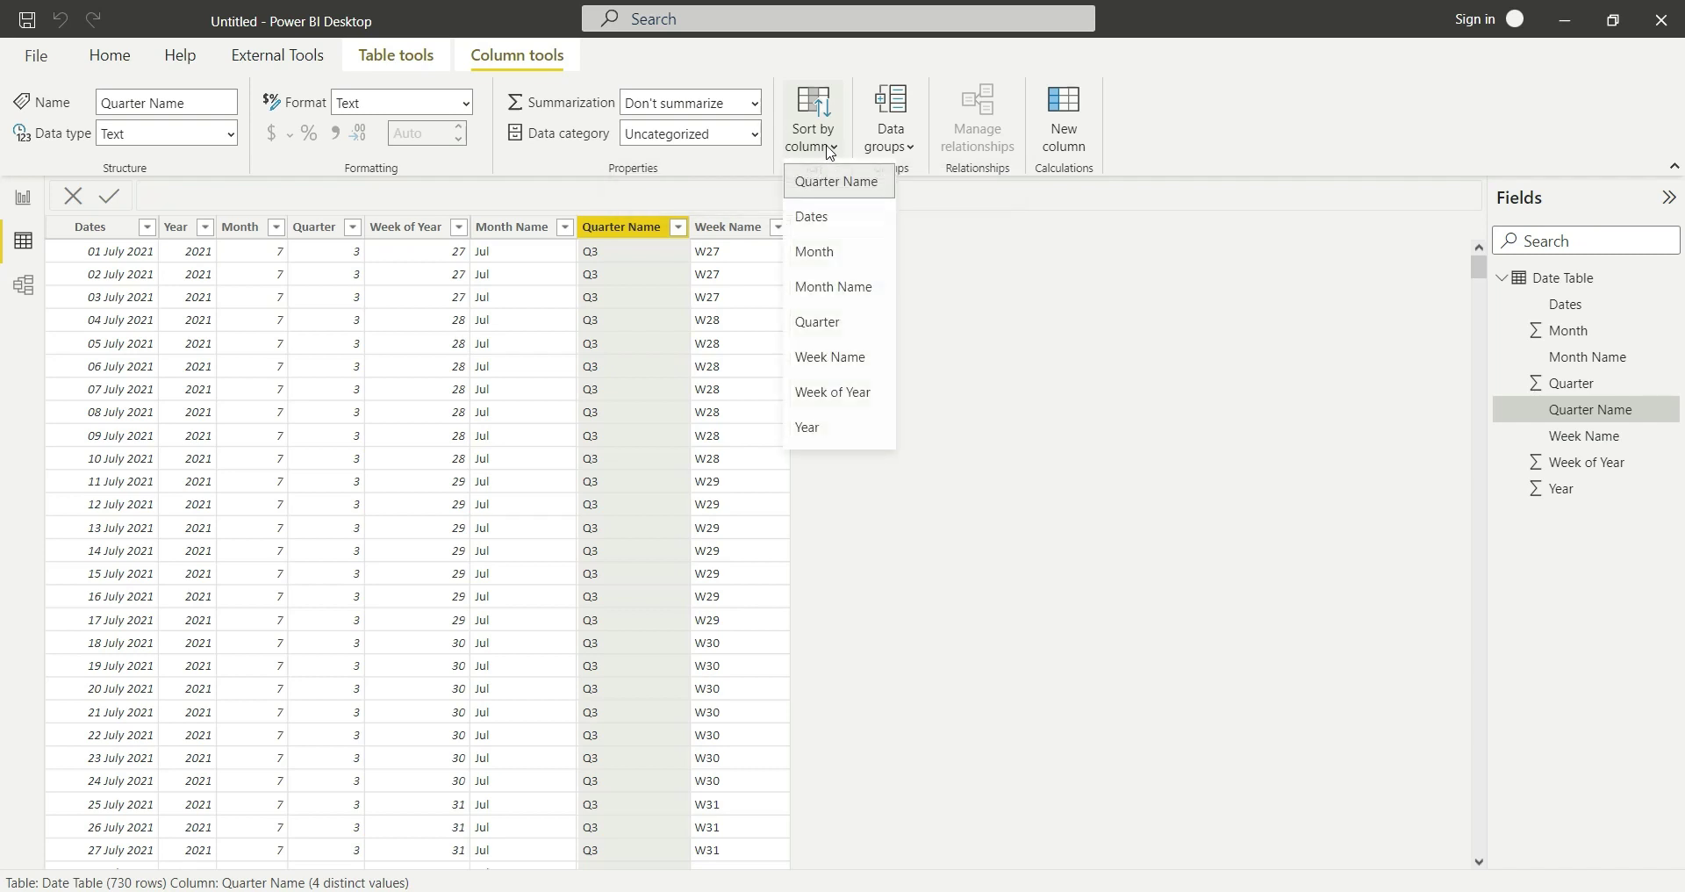
click(827, 326)
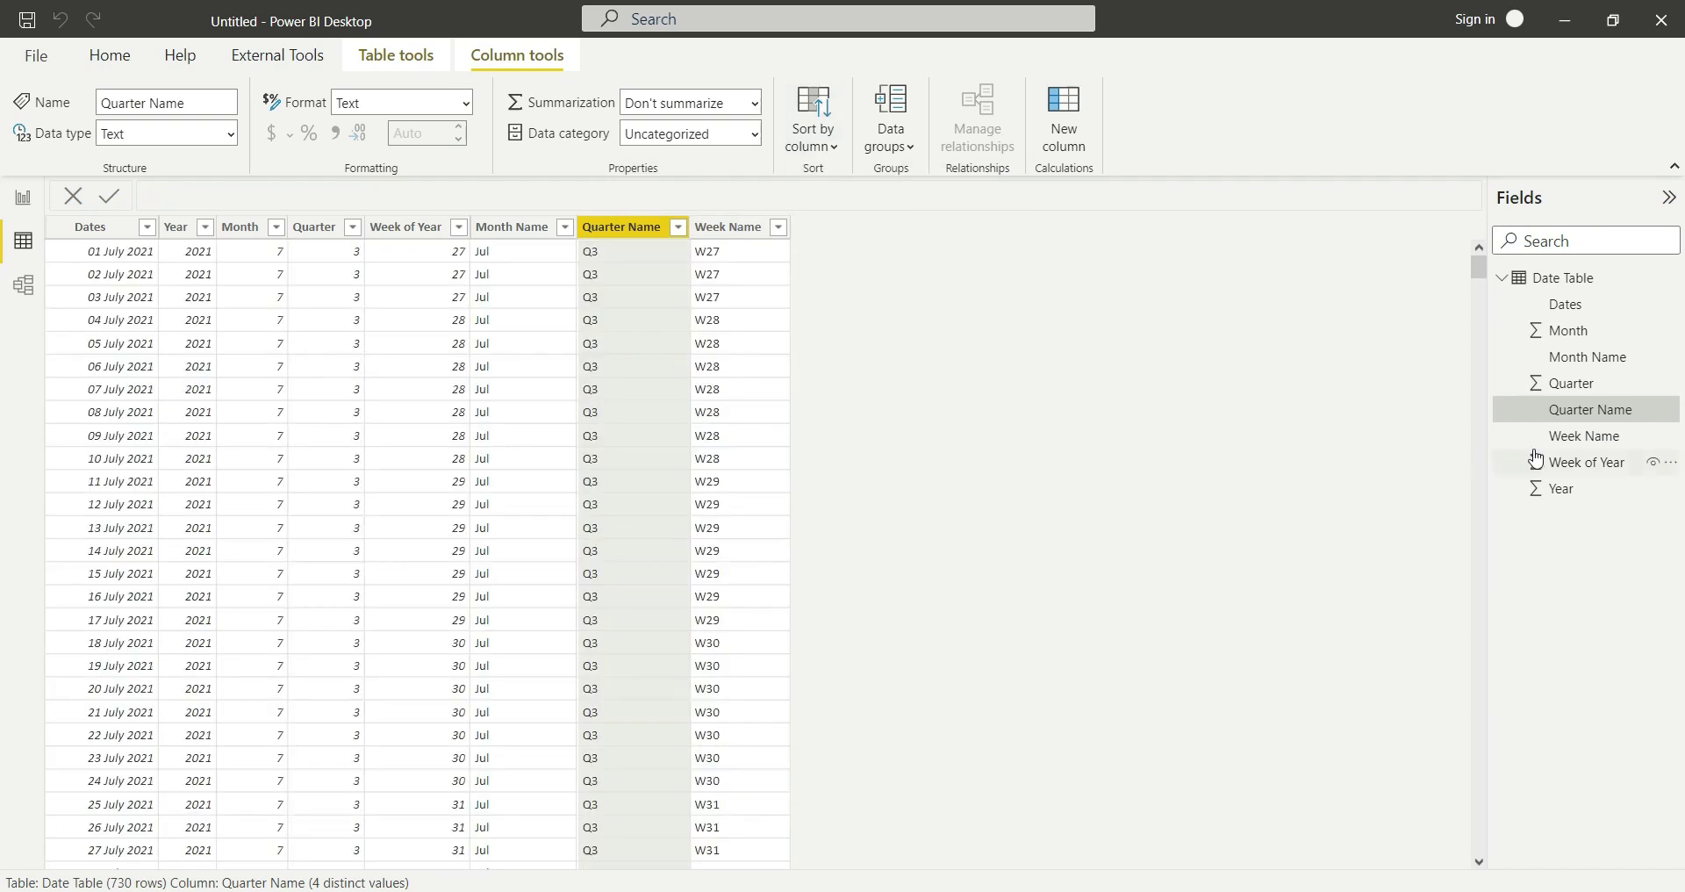
click(1585, 436)
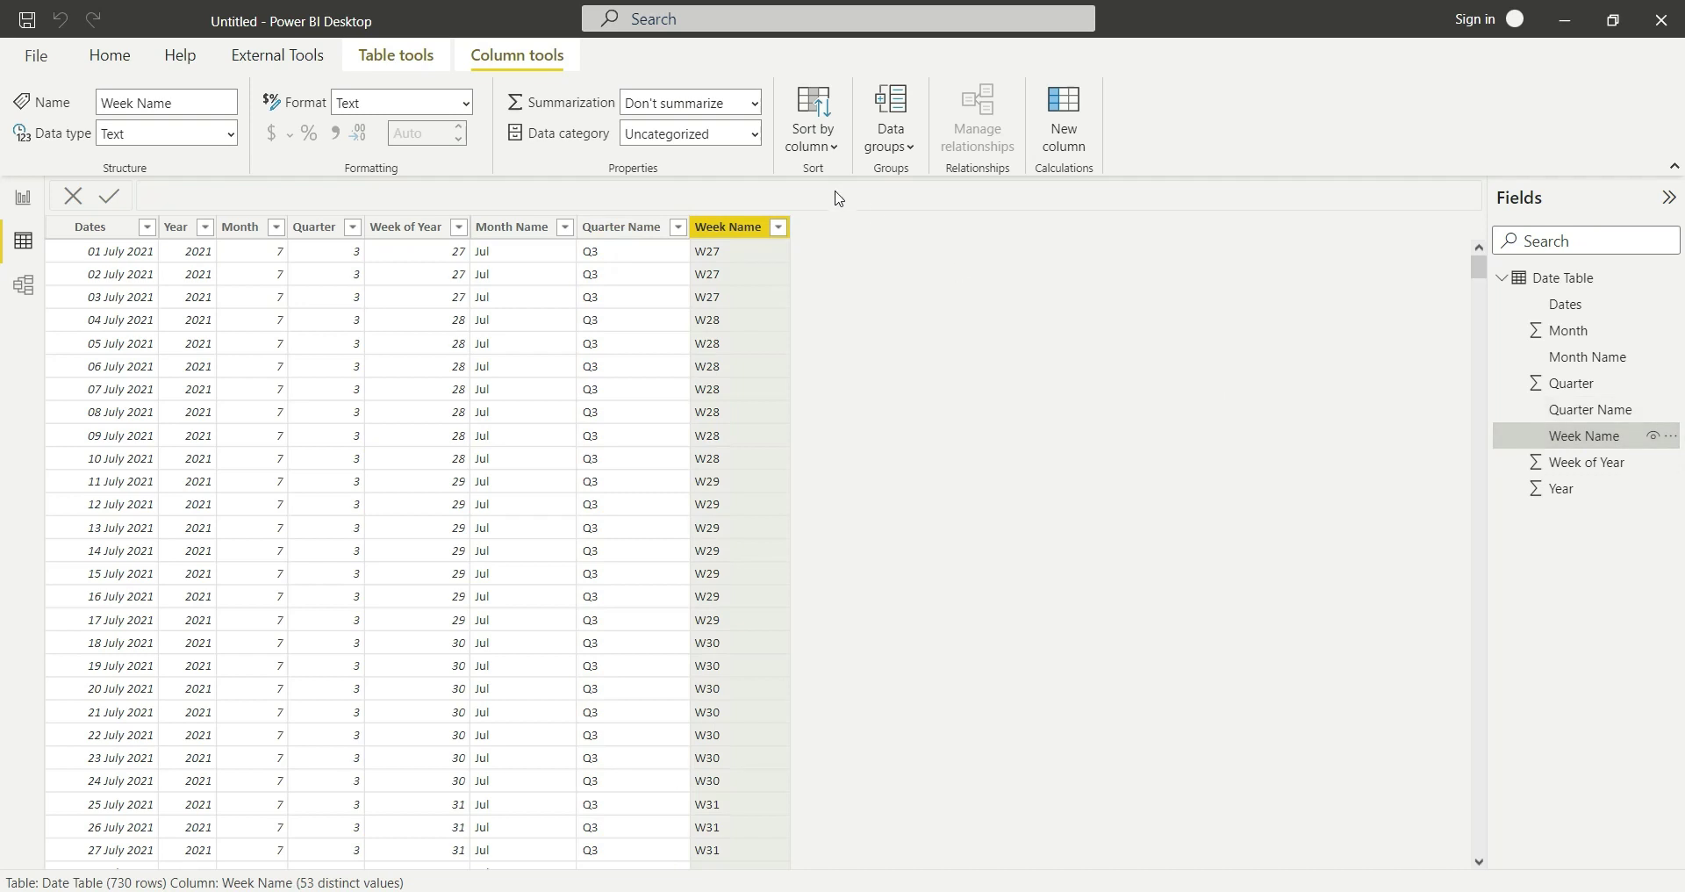
click(816, 145)
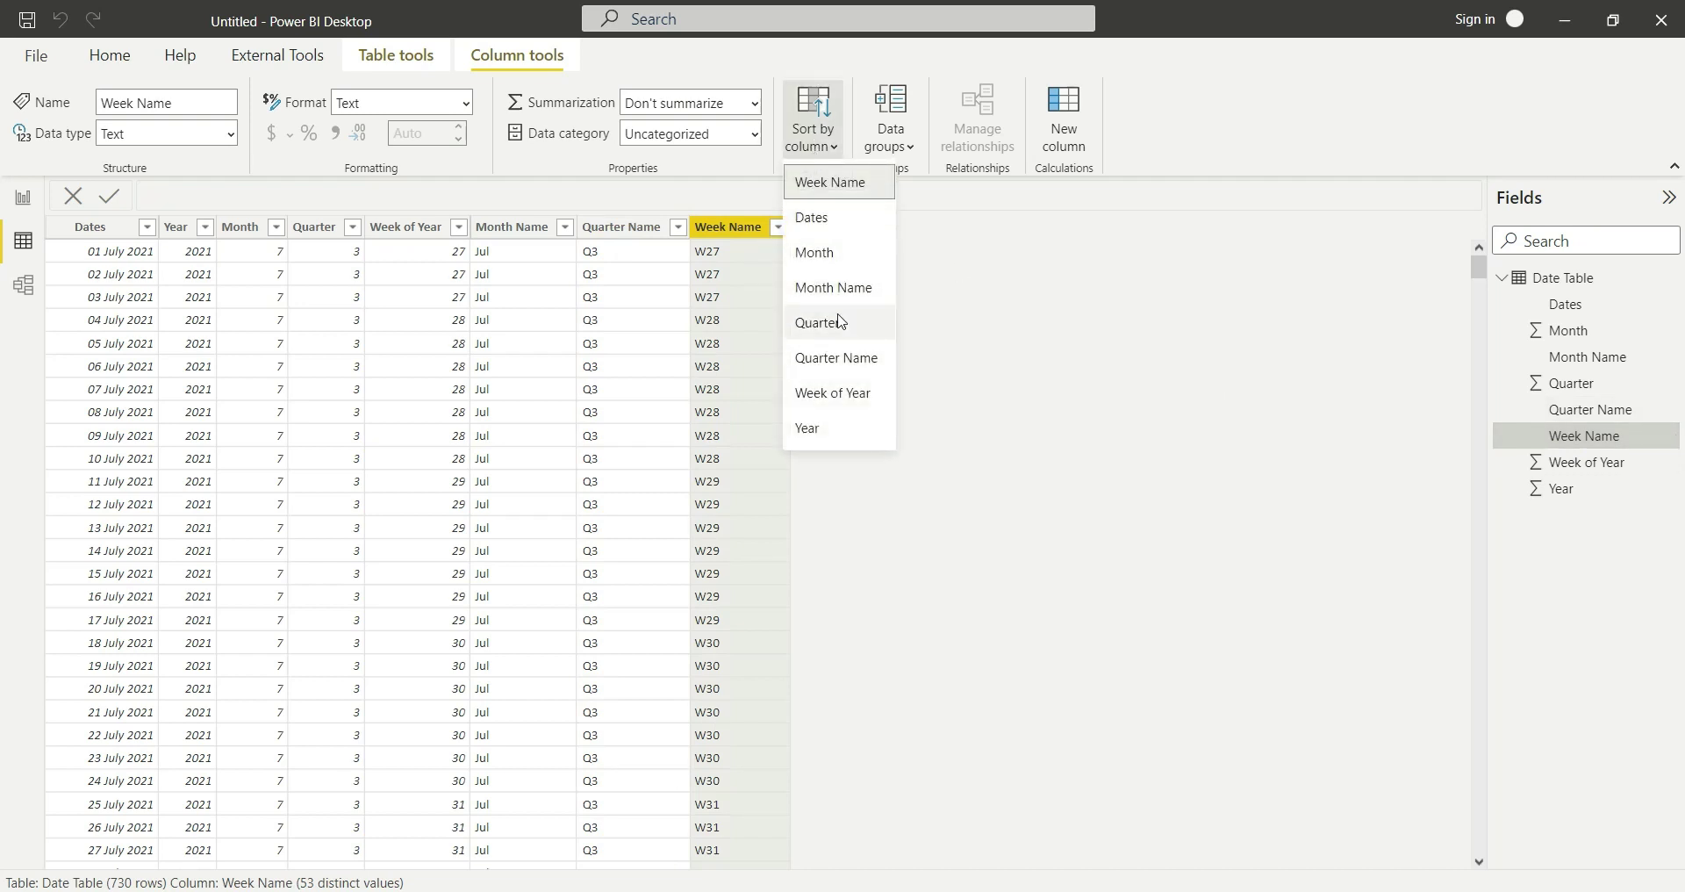
click(844, 394)
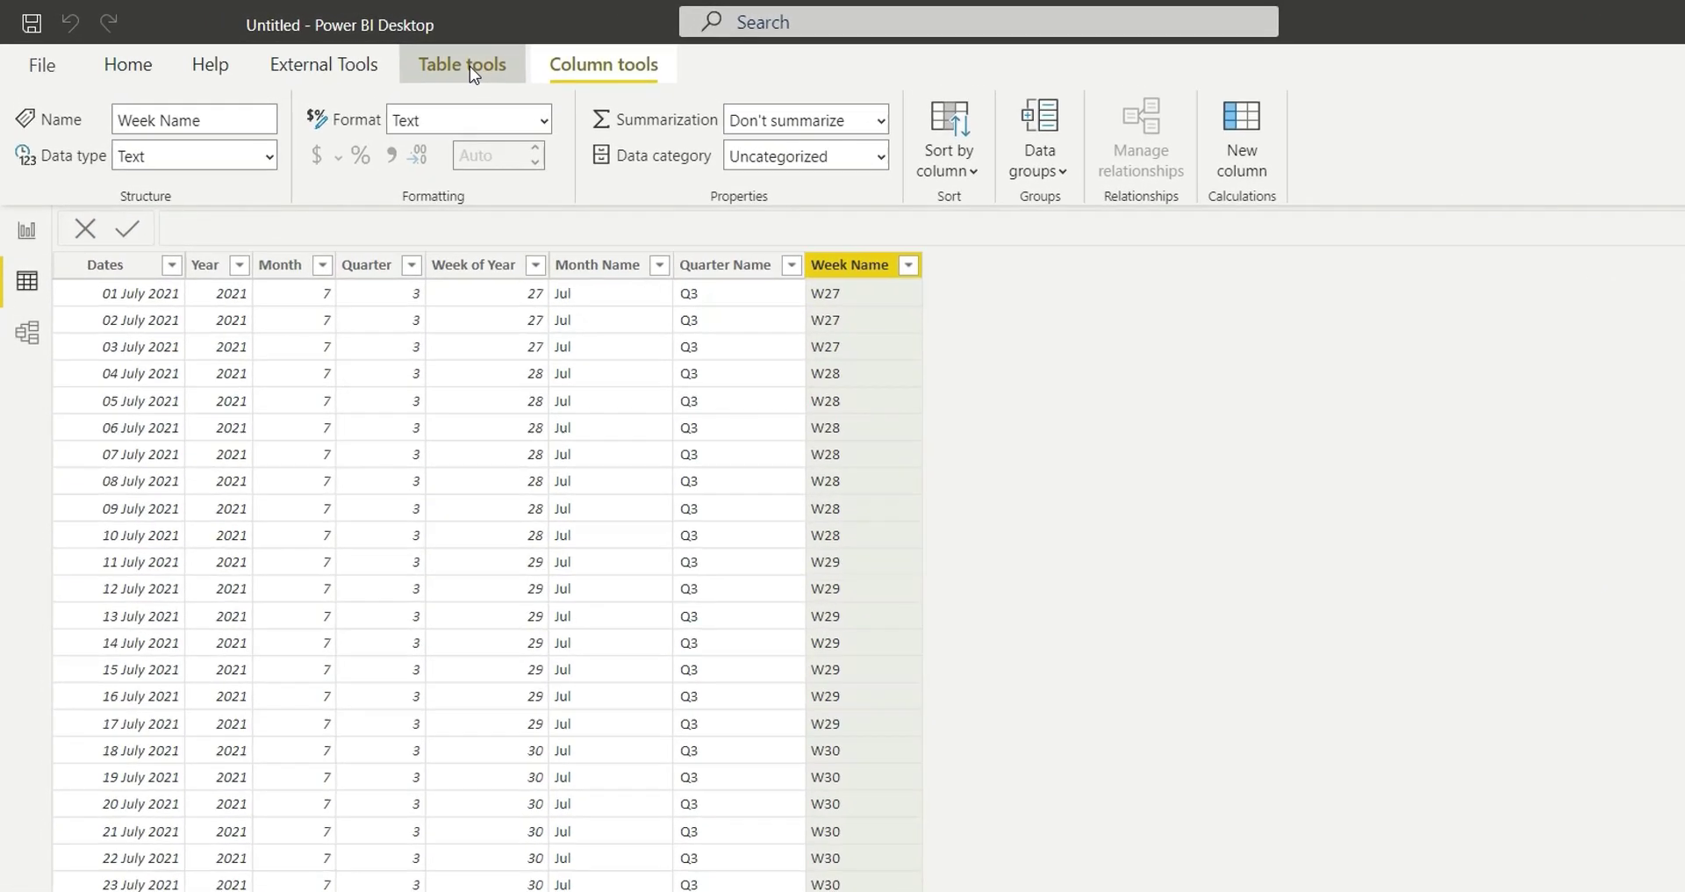
Mark Date Table as a date table using the Dates column, then switch to Report view.
click(472, 74)
click(330, 152)
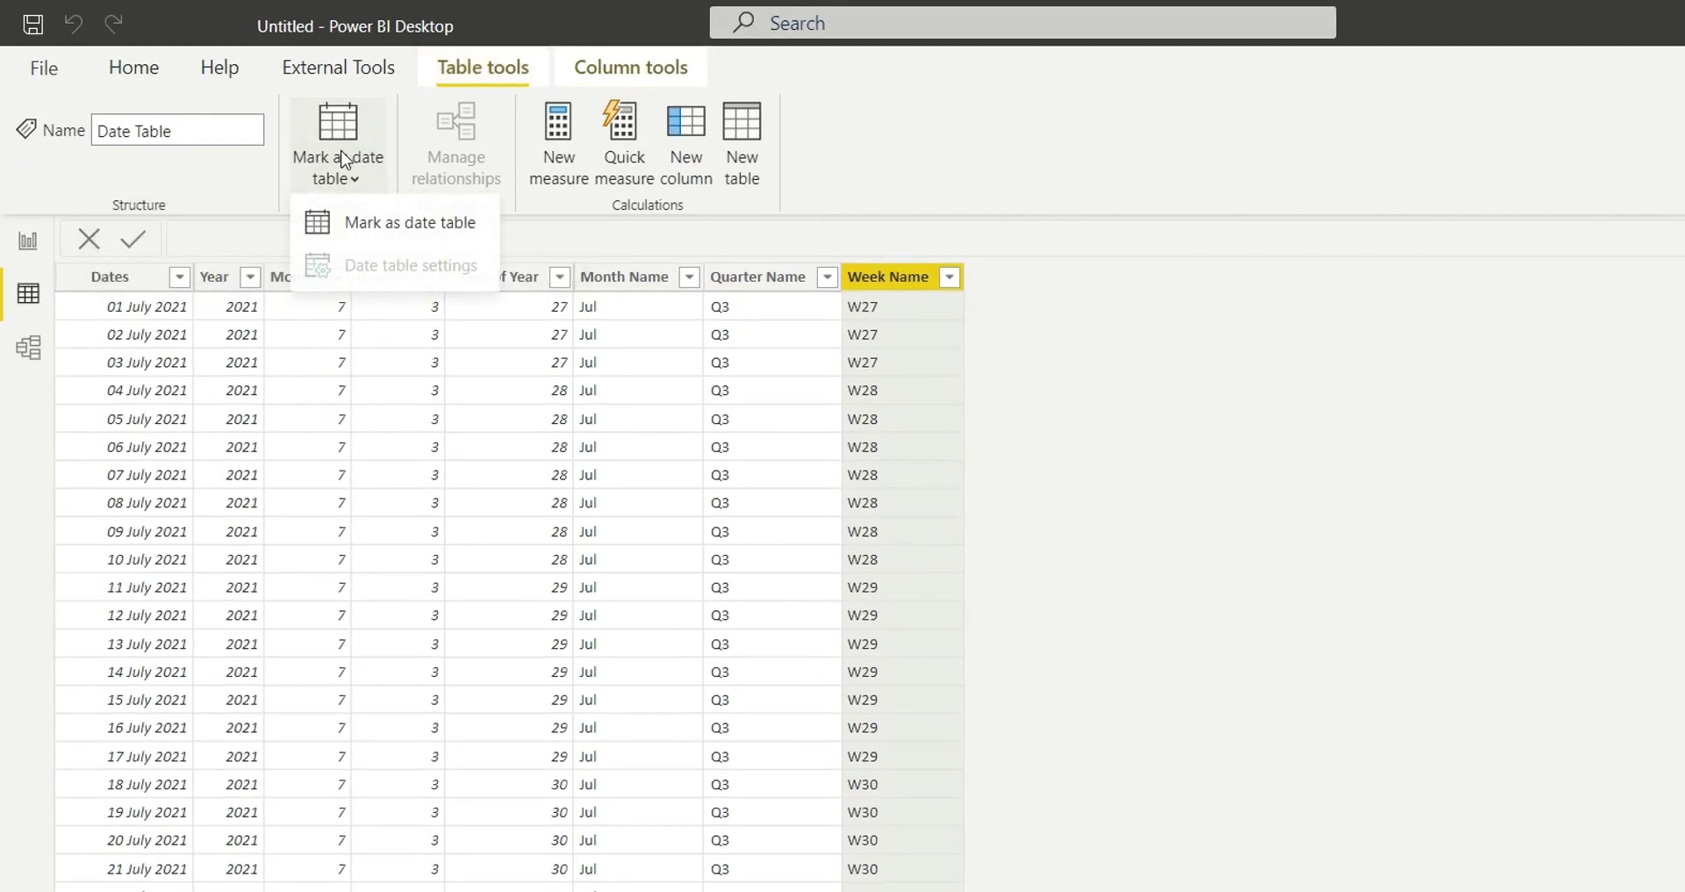
click(383, 221)
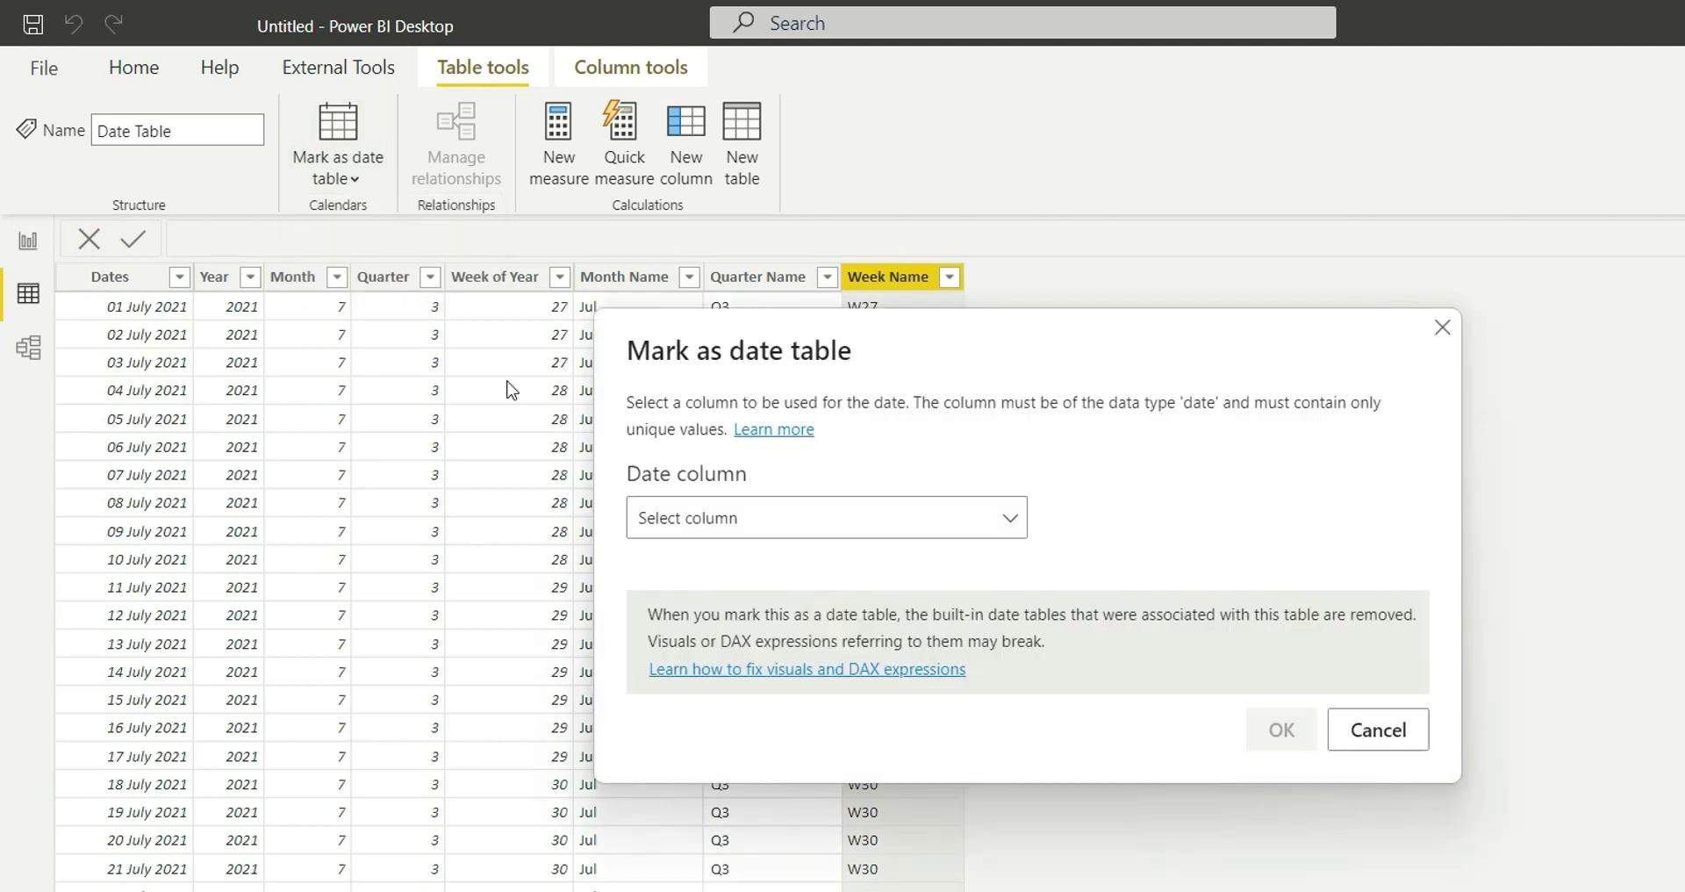
click(737, 526)
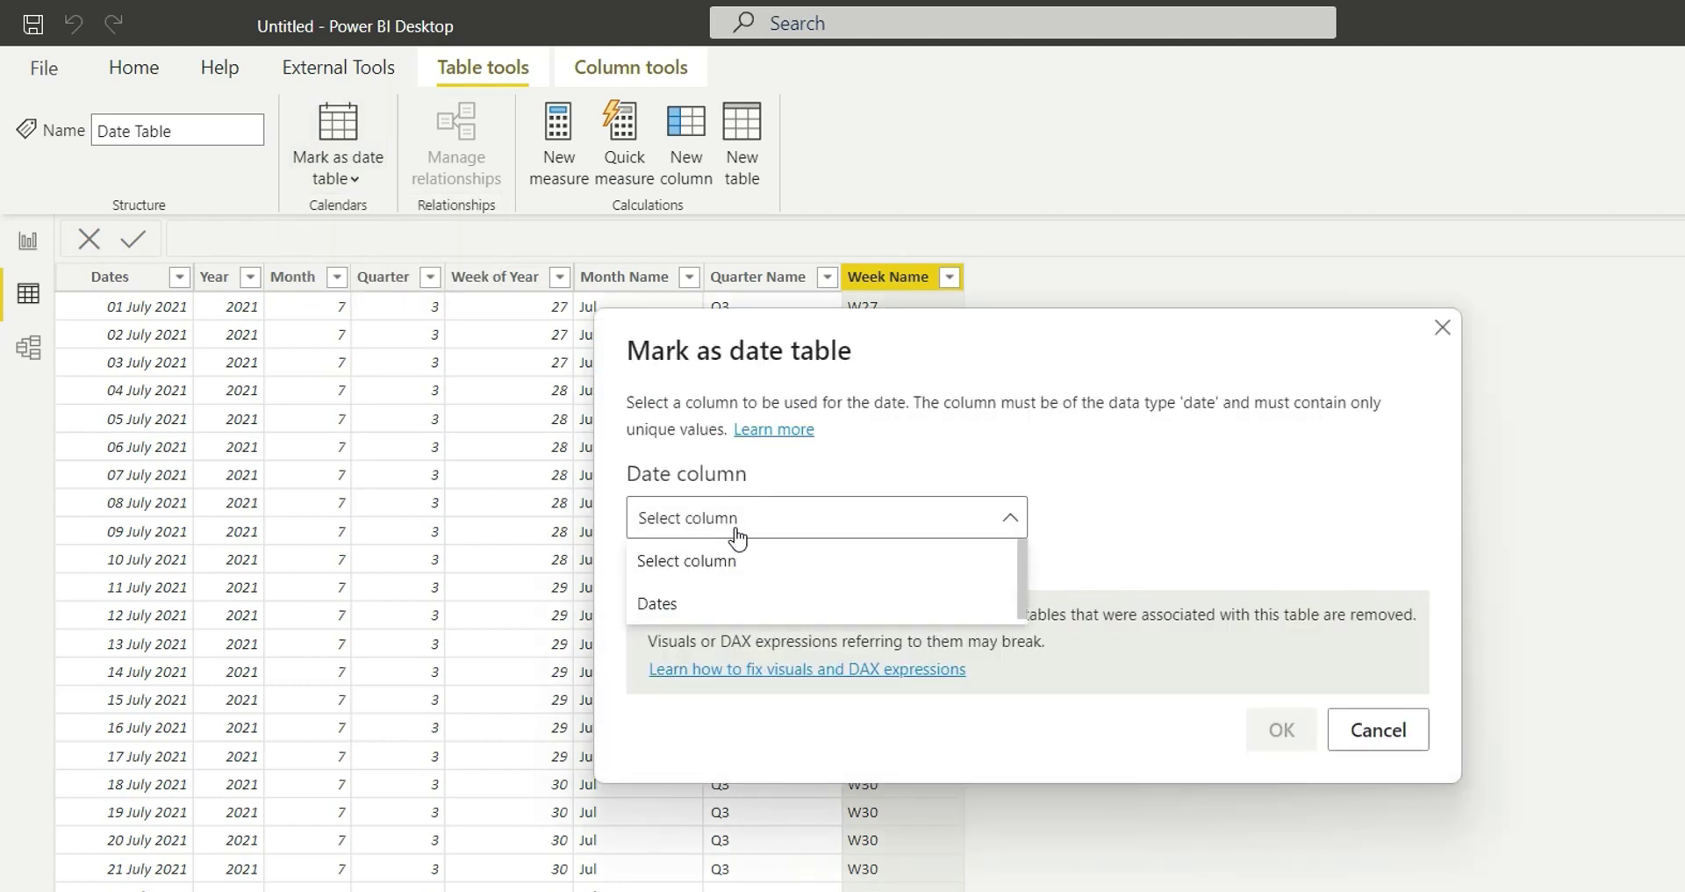
click(734, 604)
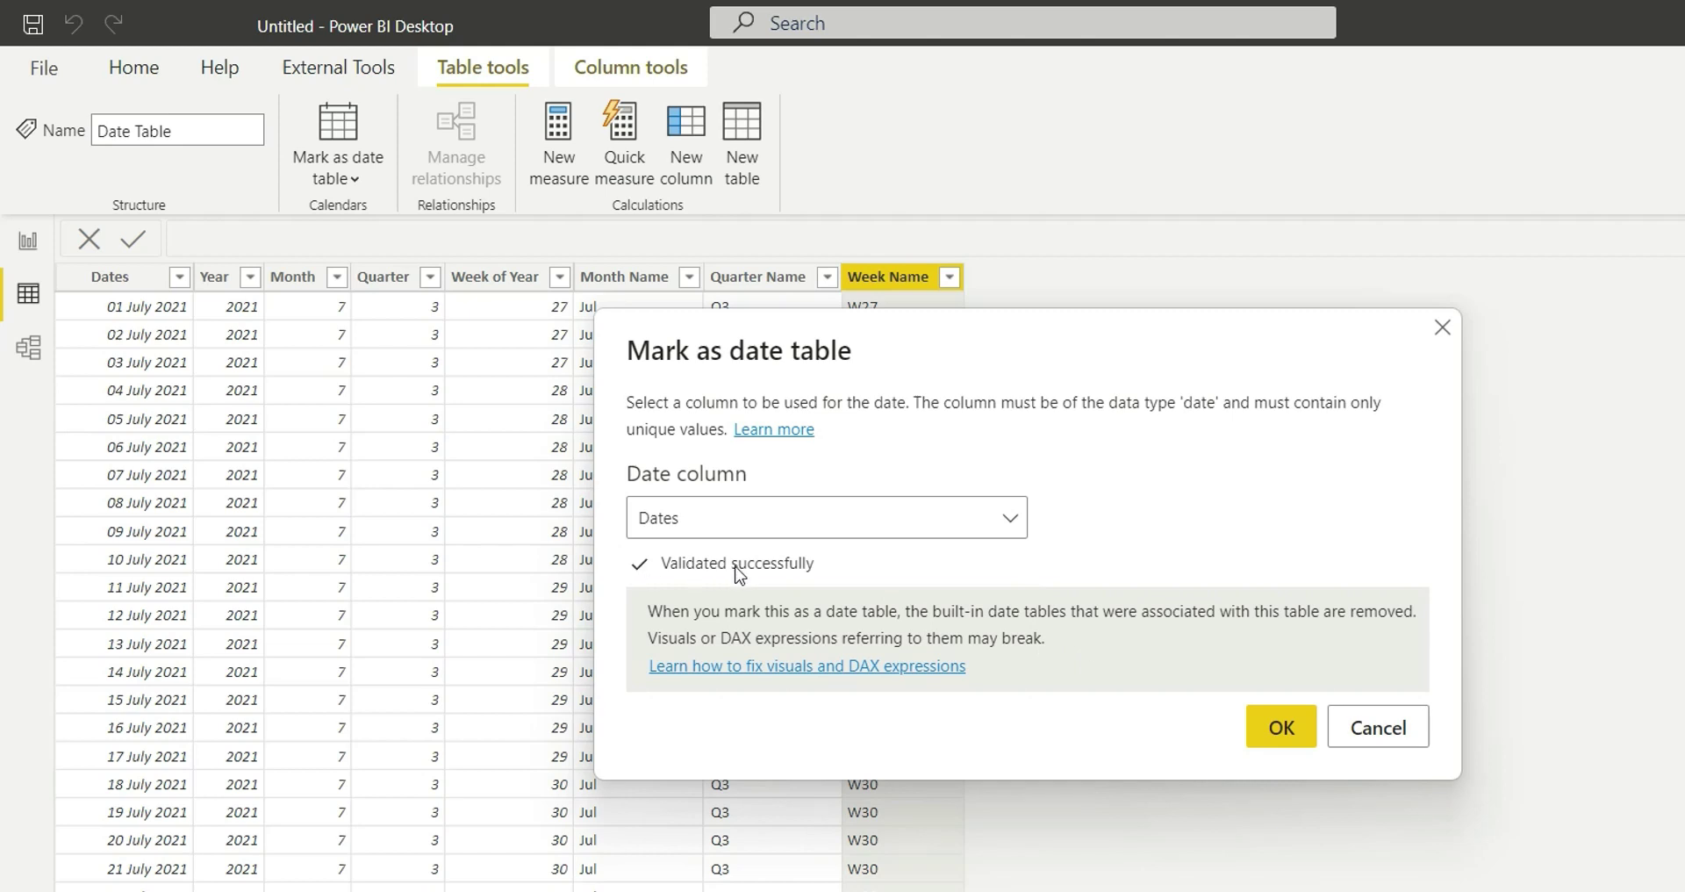
click(1296, 733)
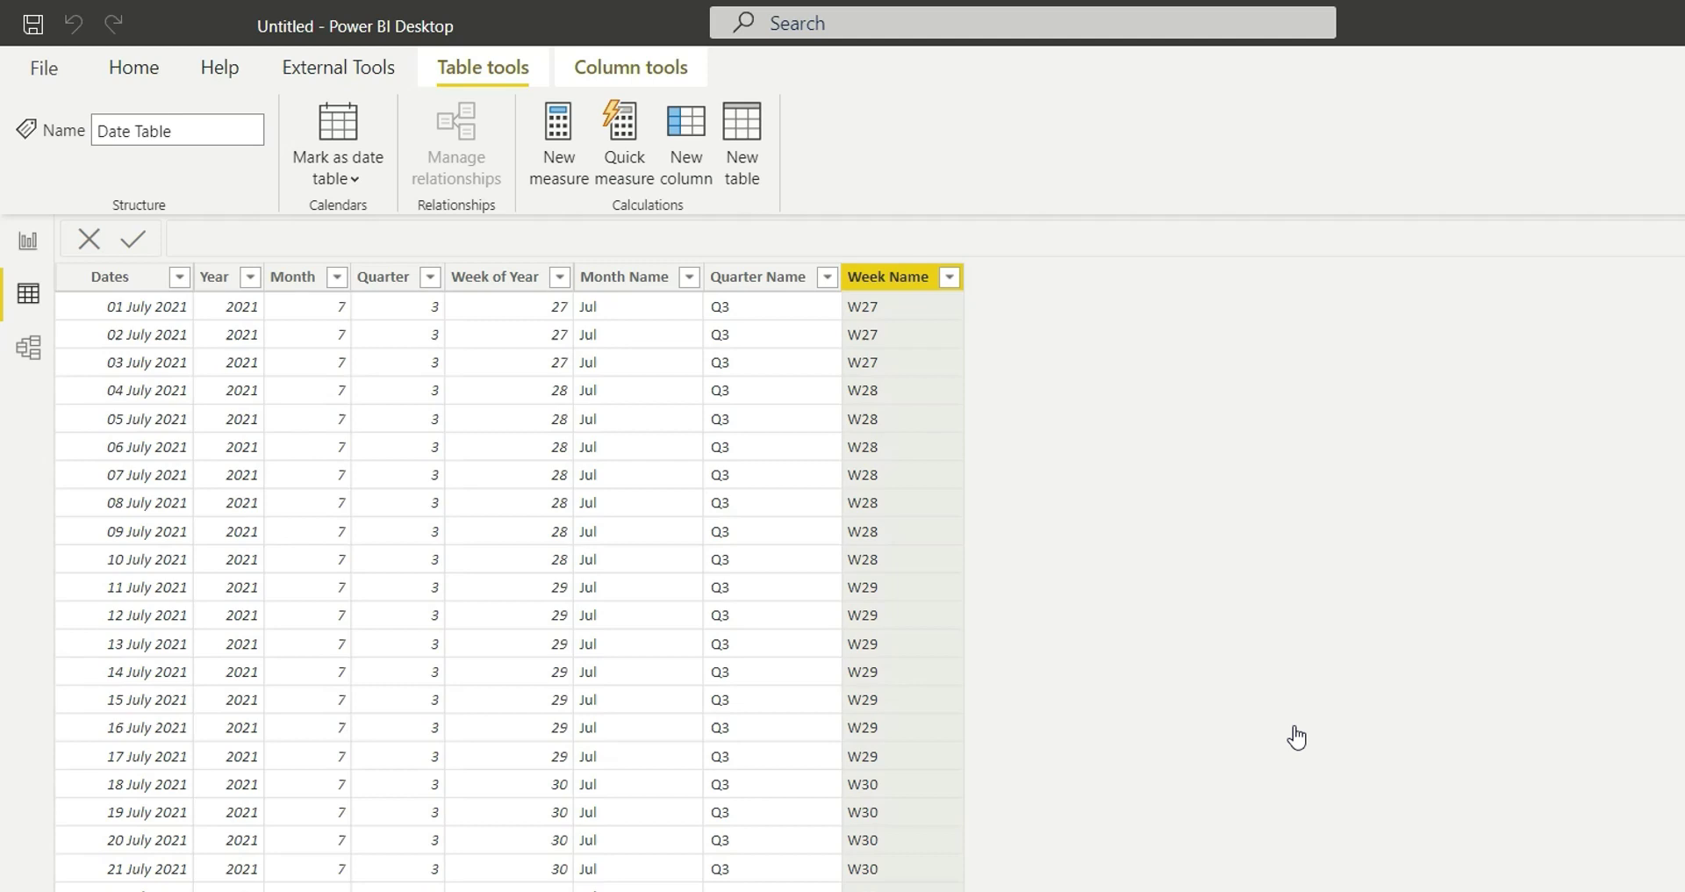
click(28, 240)
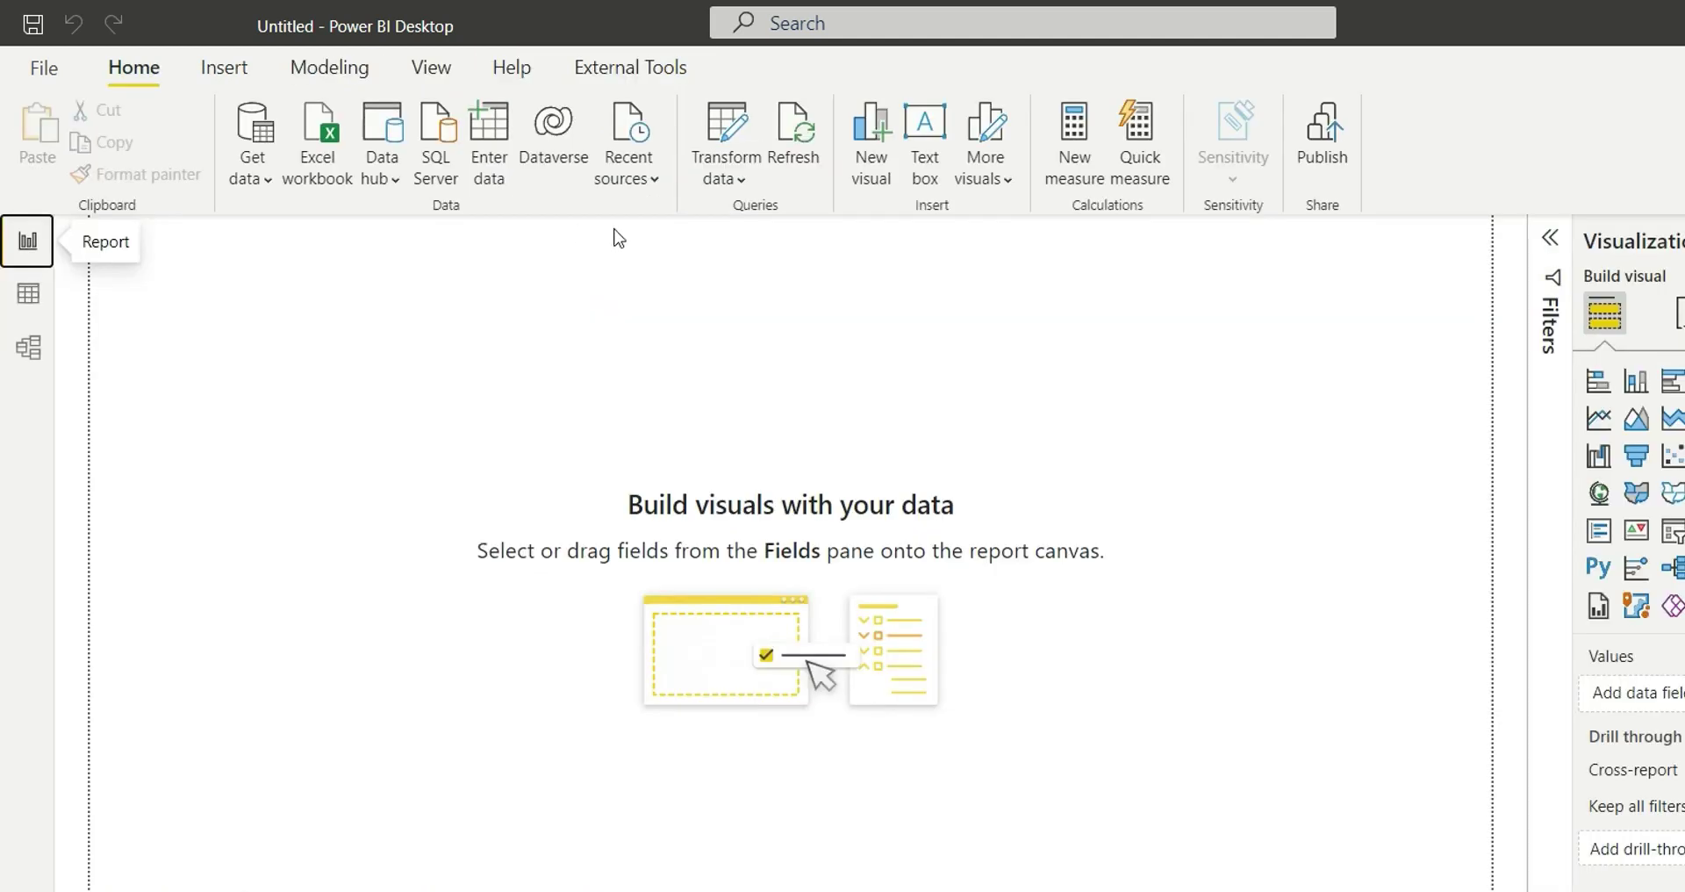
Reopen Power Query, open Date Table in the Advanced Editor, and select all its M code.
click(719, 145)
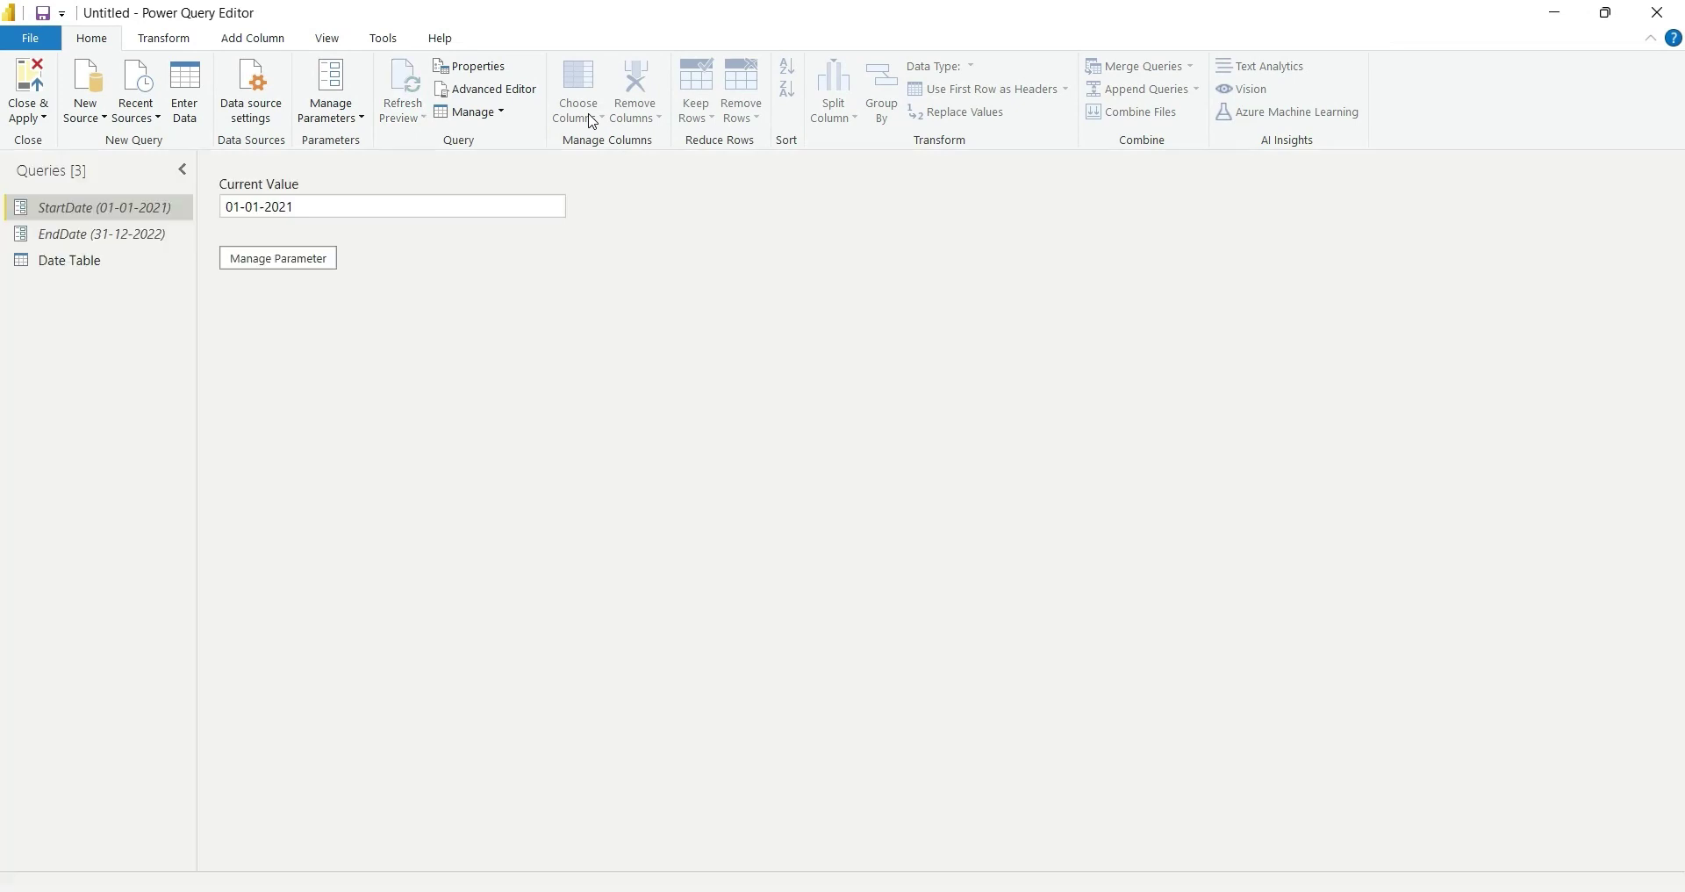
click(113, 276)
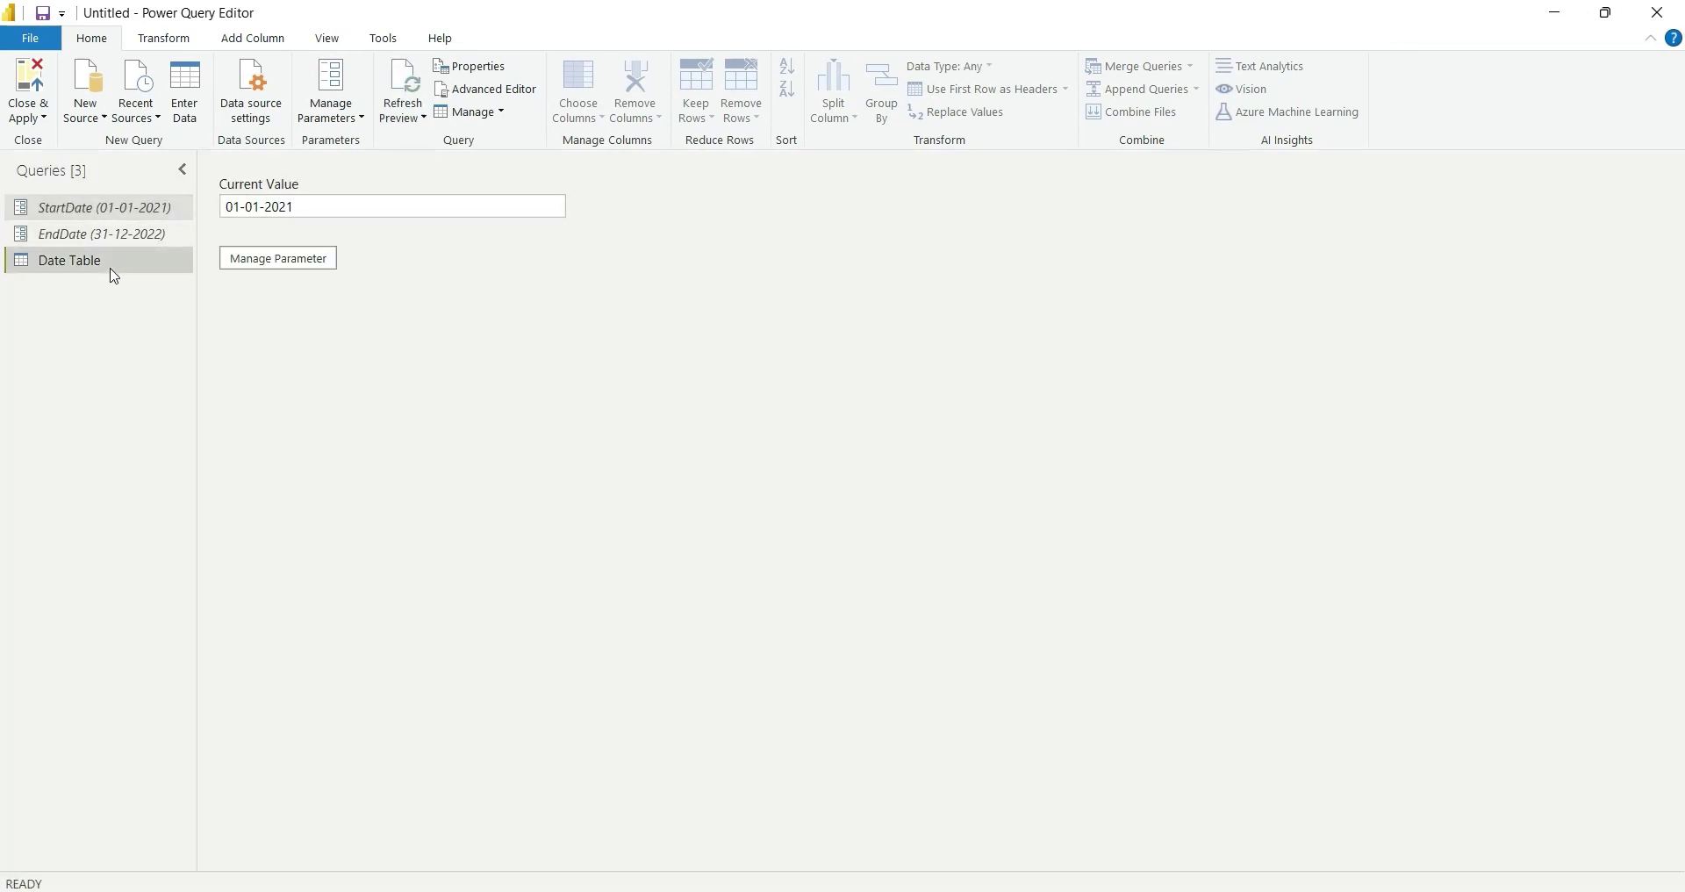
click(491, 91)
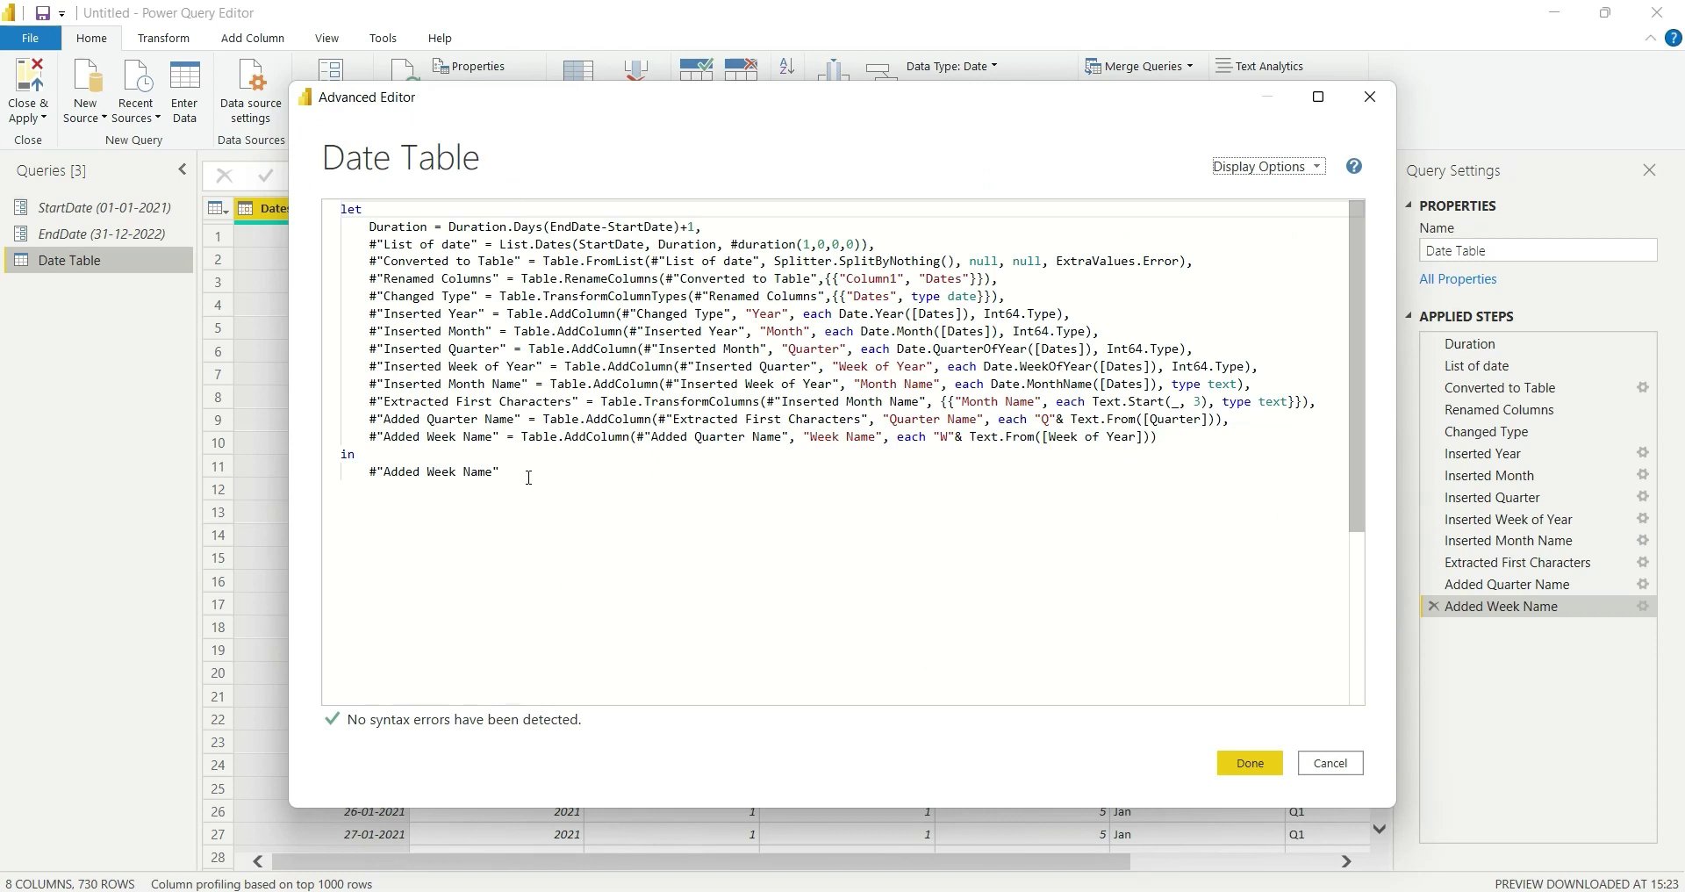
click(529, 478)
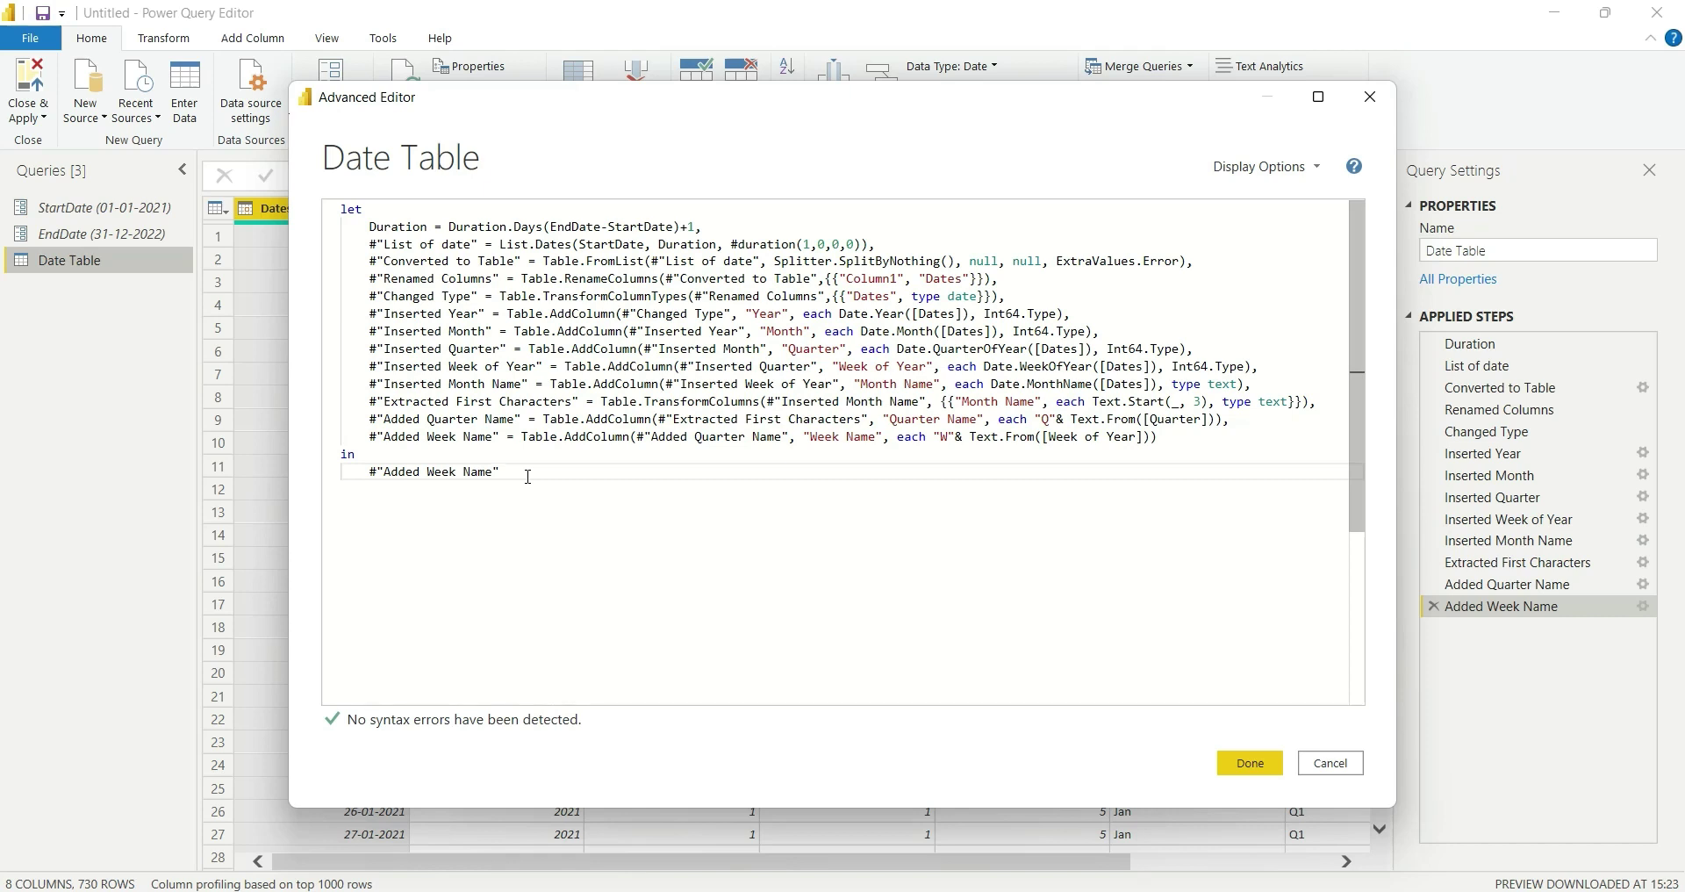
key(ctrl+a)
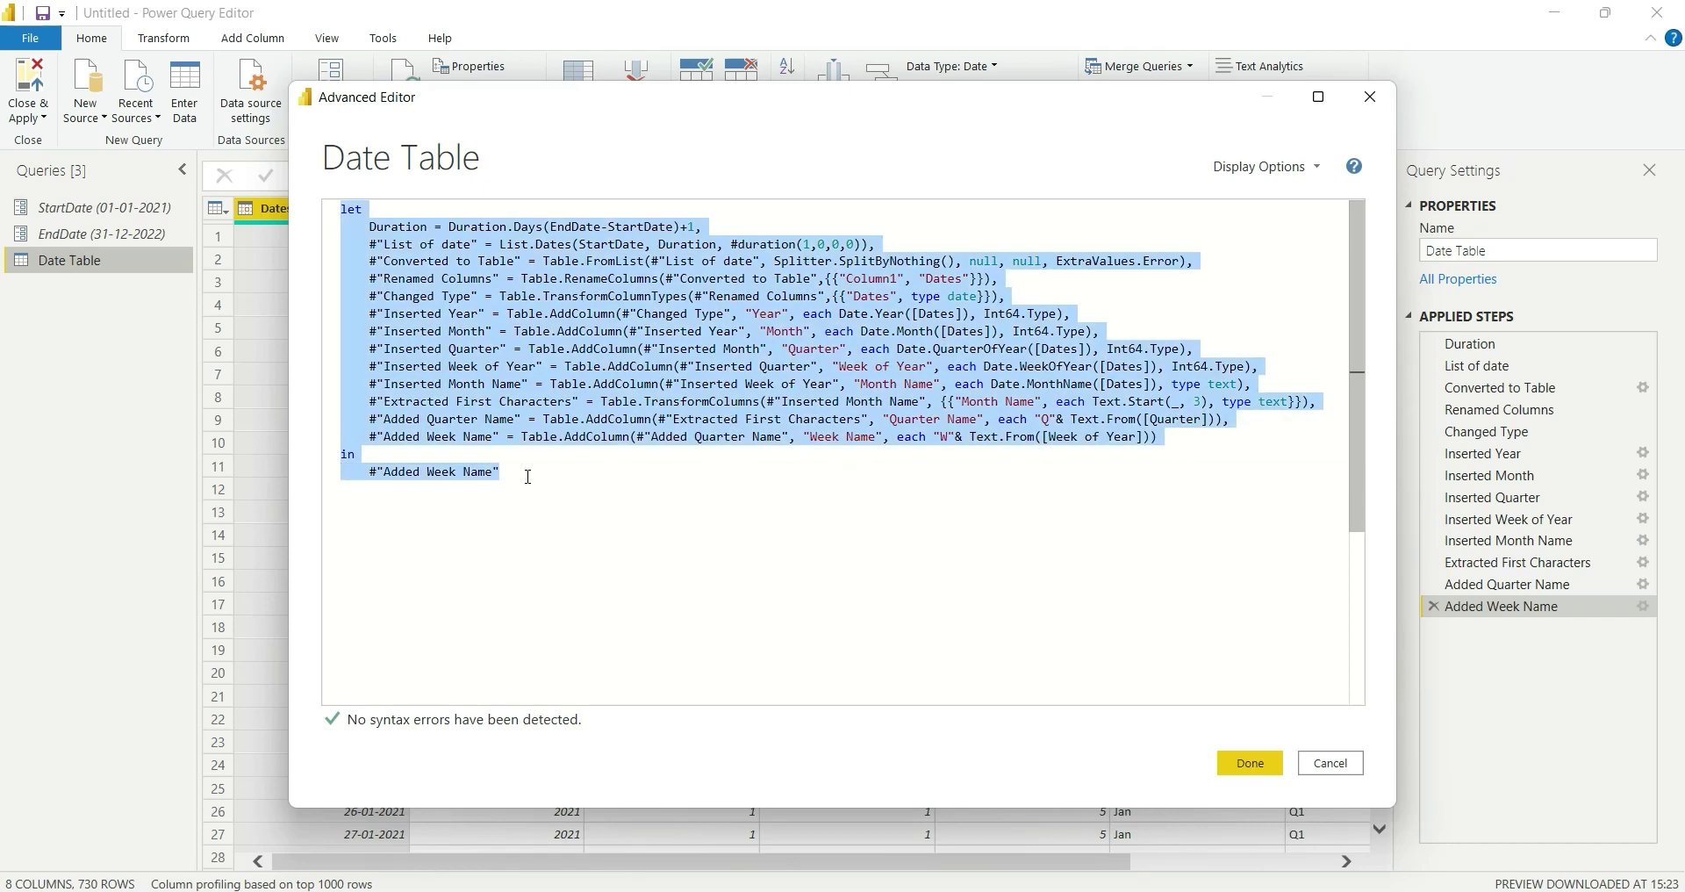